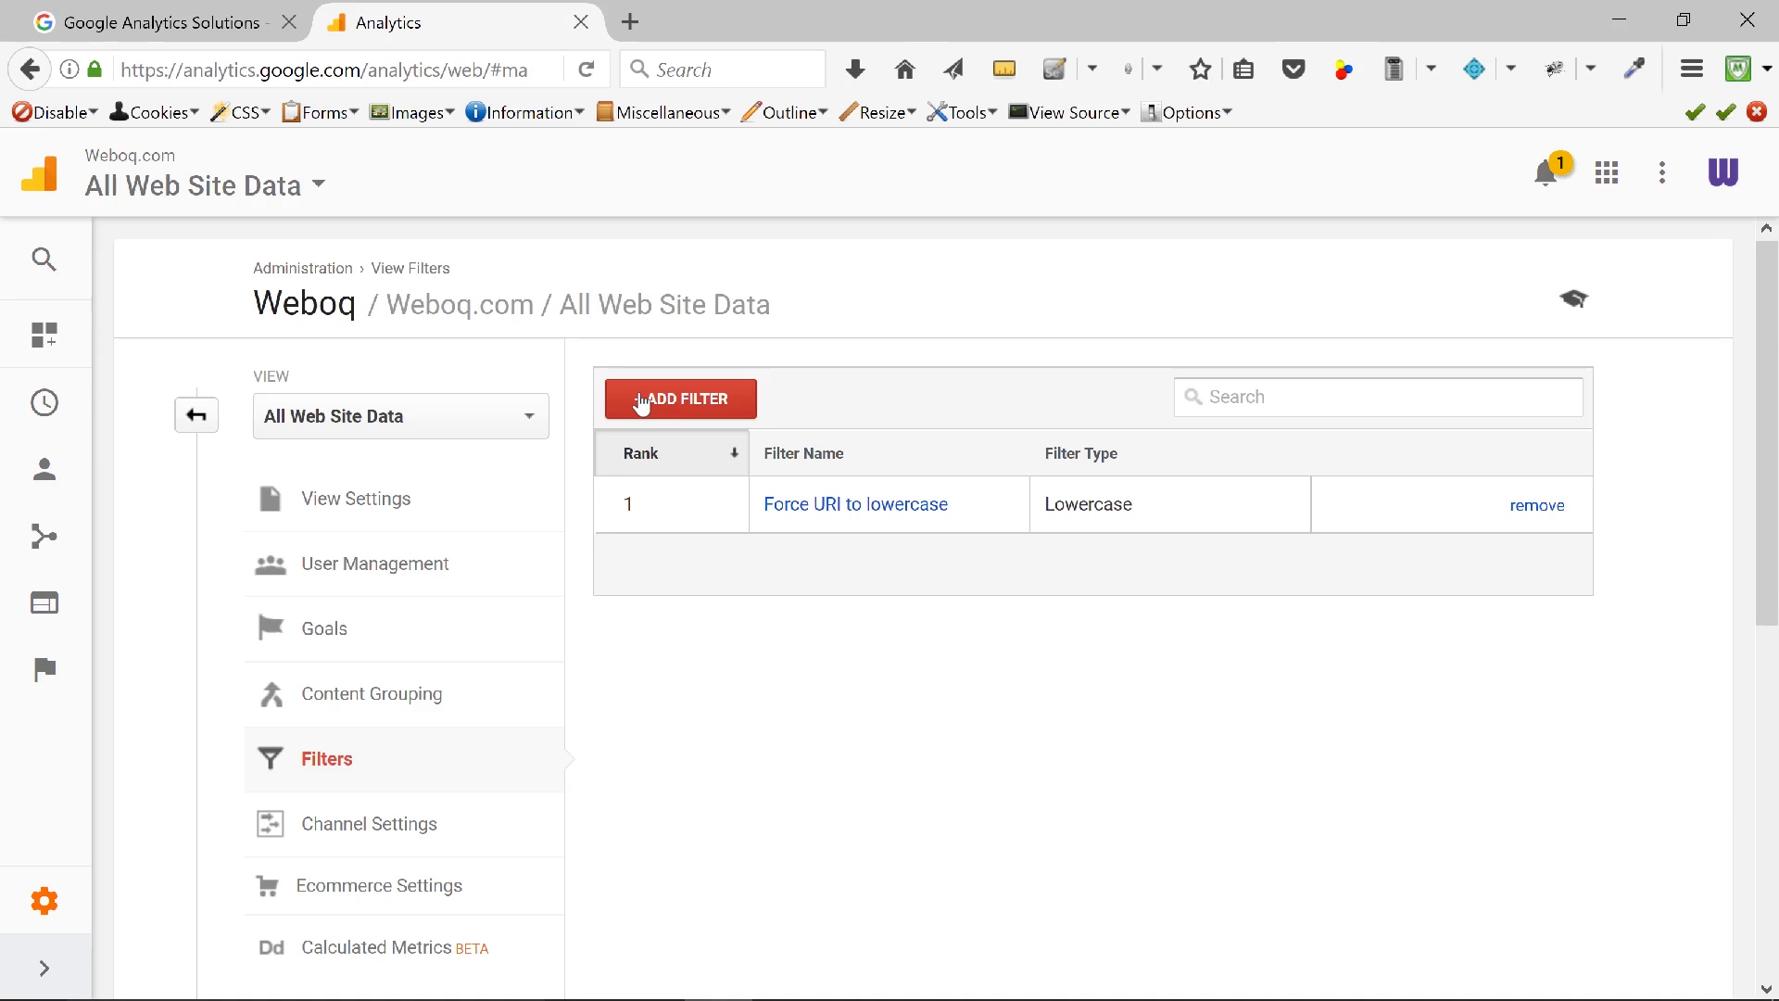
Add a new view filter named "Force Campaign Source to lowercase" and set its filter type to Custom.
left_click(640, 400)
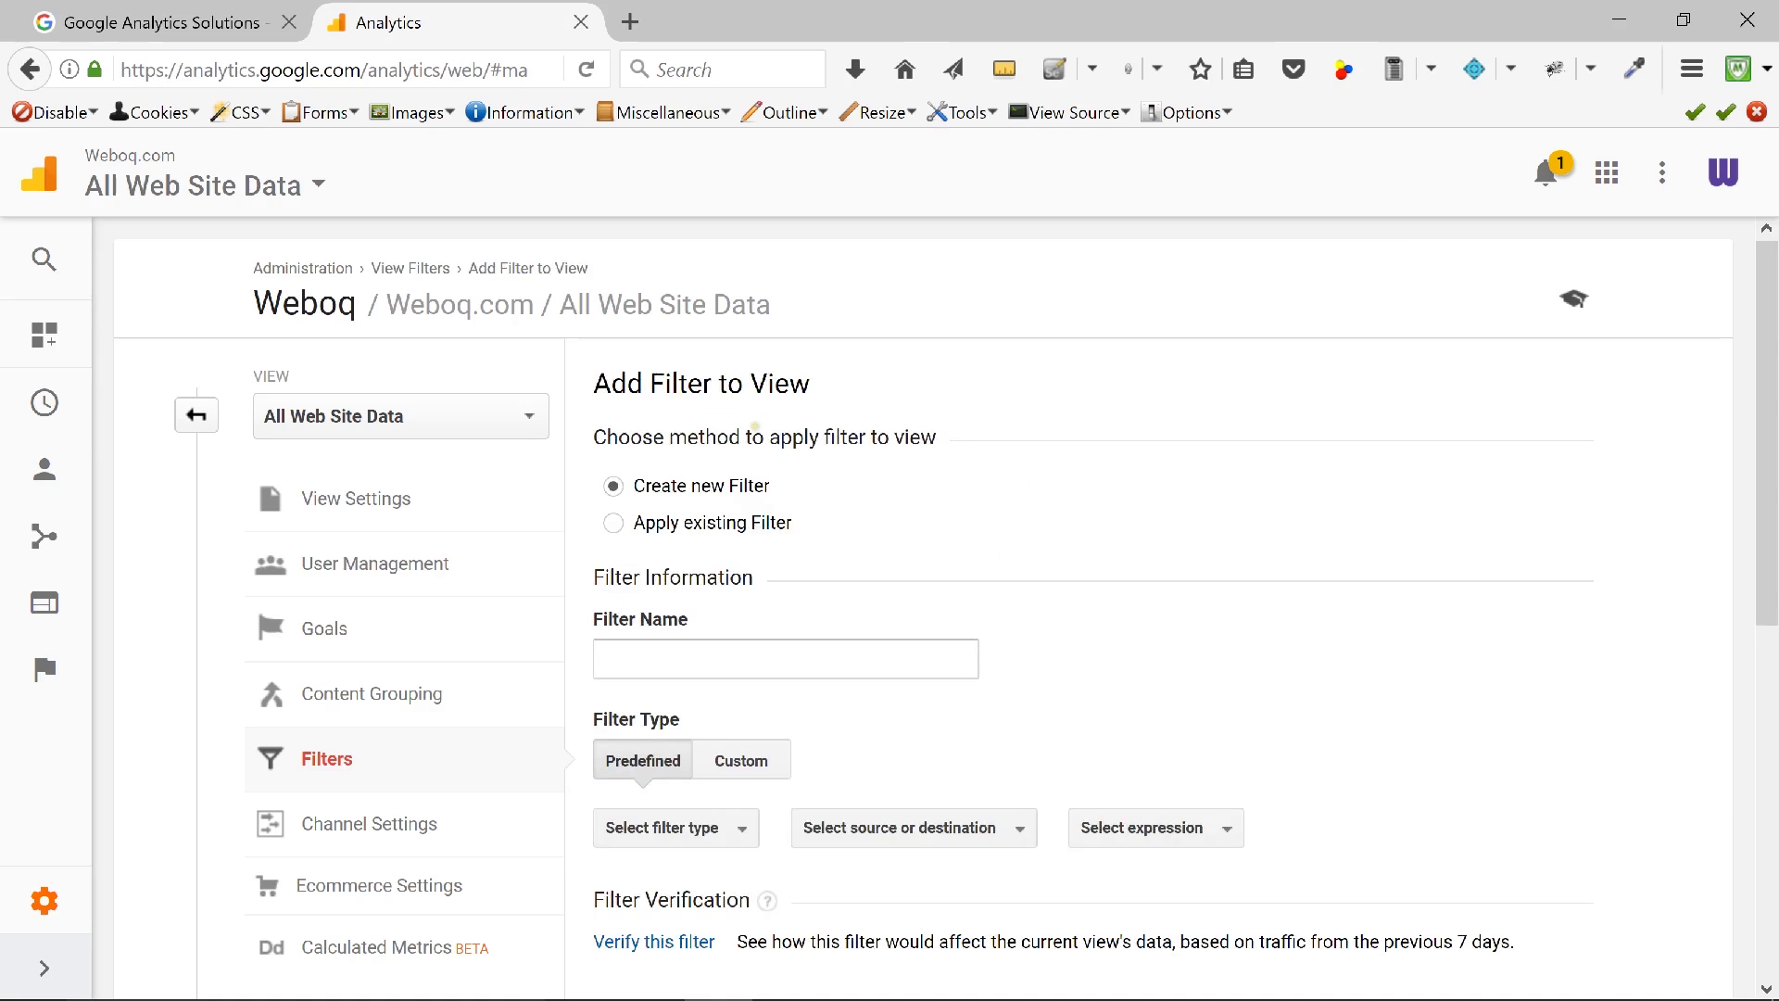
left_click(651, 648)
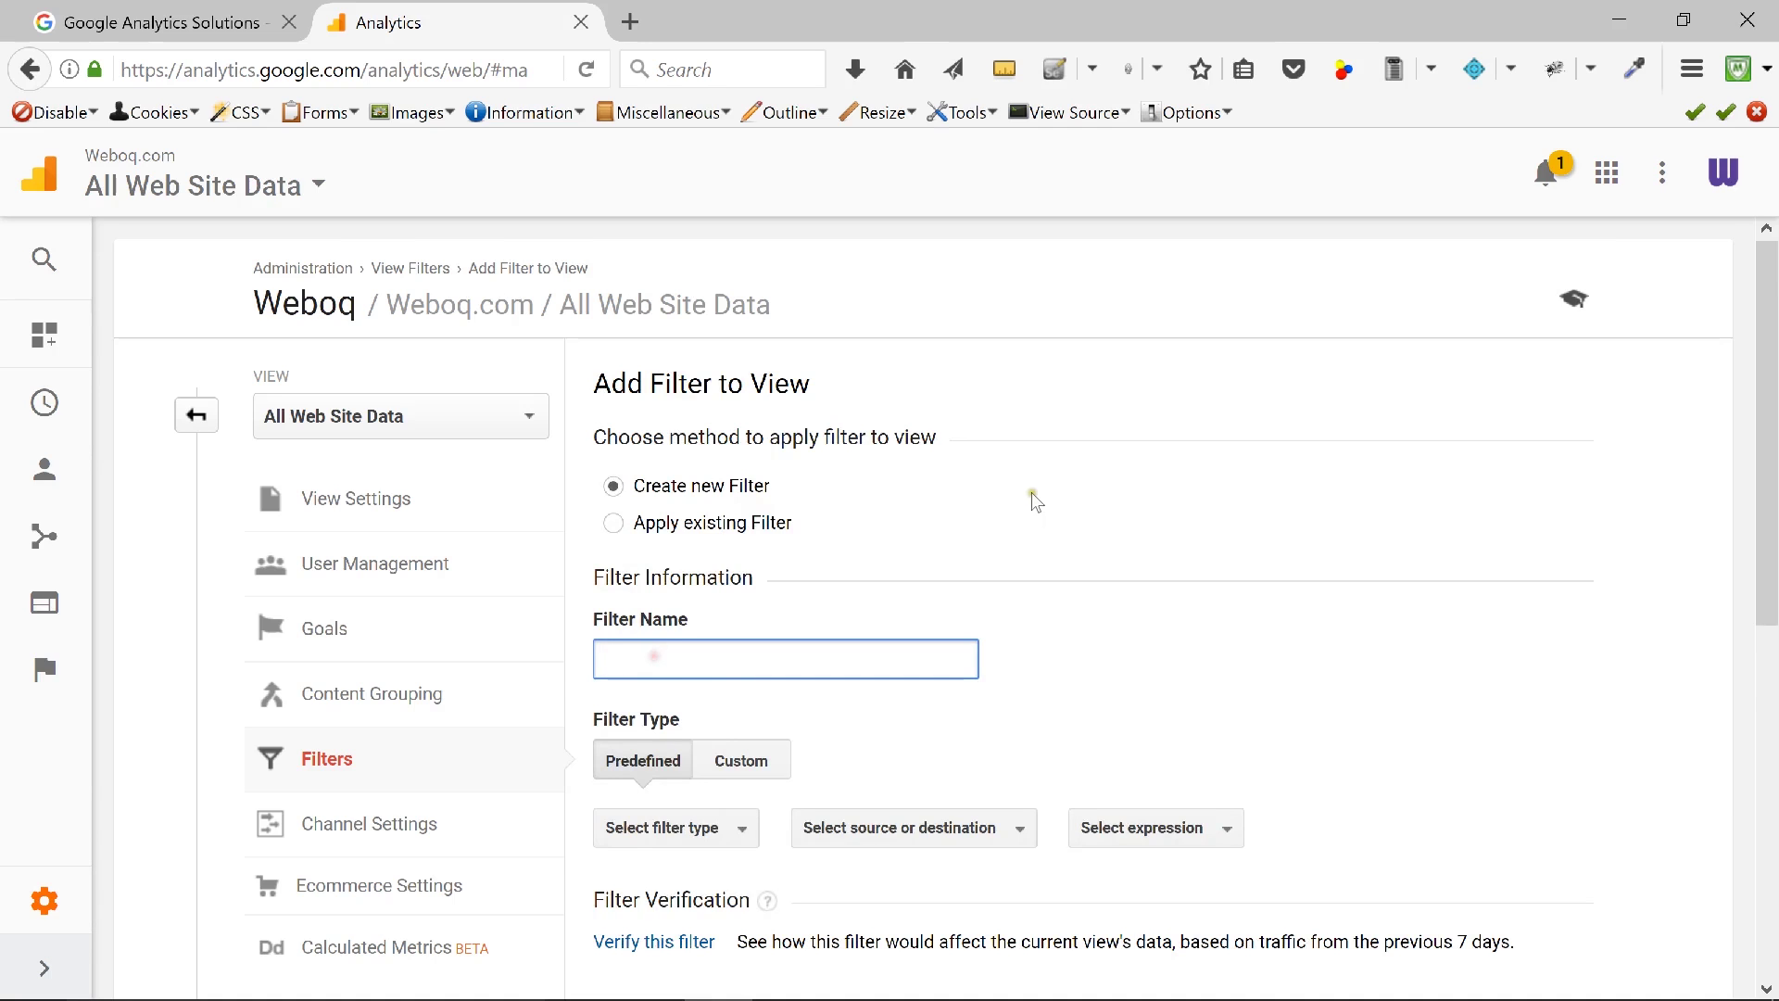
scroll(1033, 500, "down", 3)
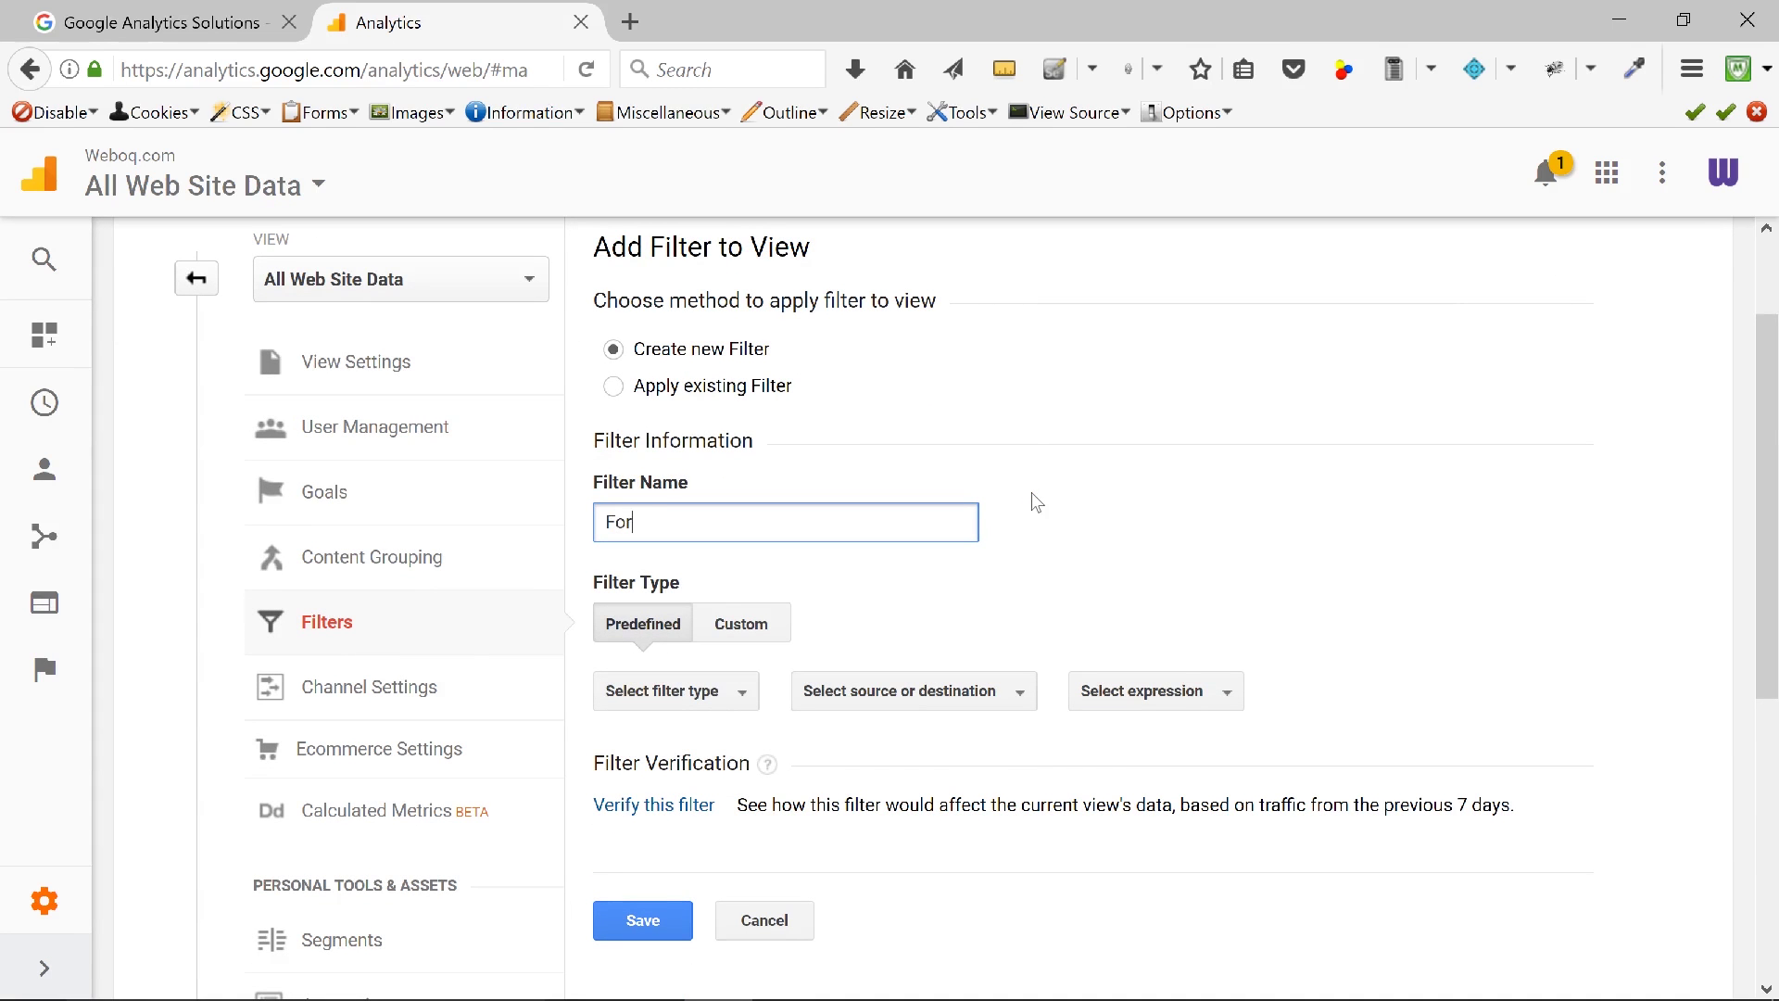
type("Force Campaign Source to ")
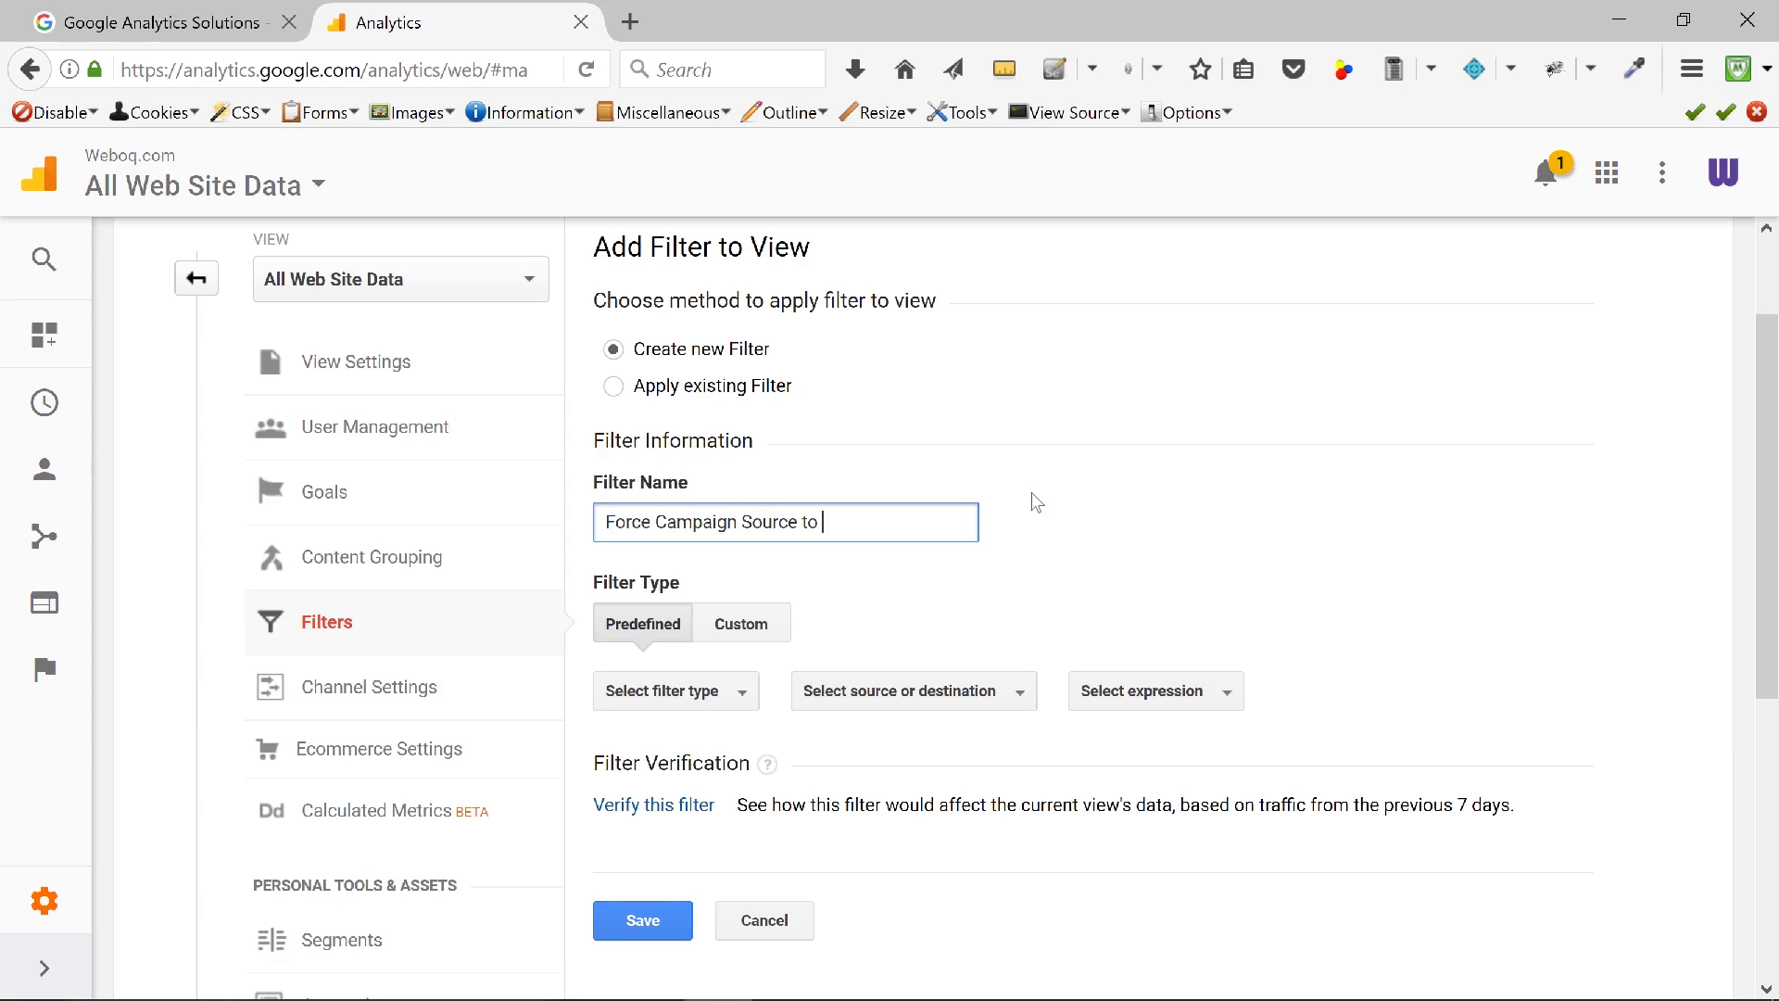
type("lowercase")
scroll(1098, 514, "down", 2)
left_click(741, 486)
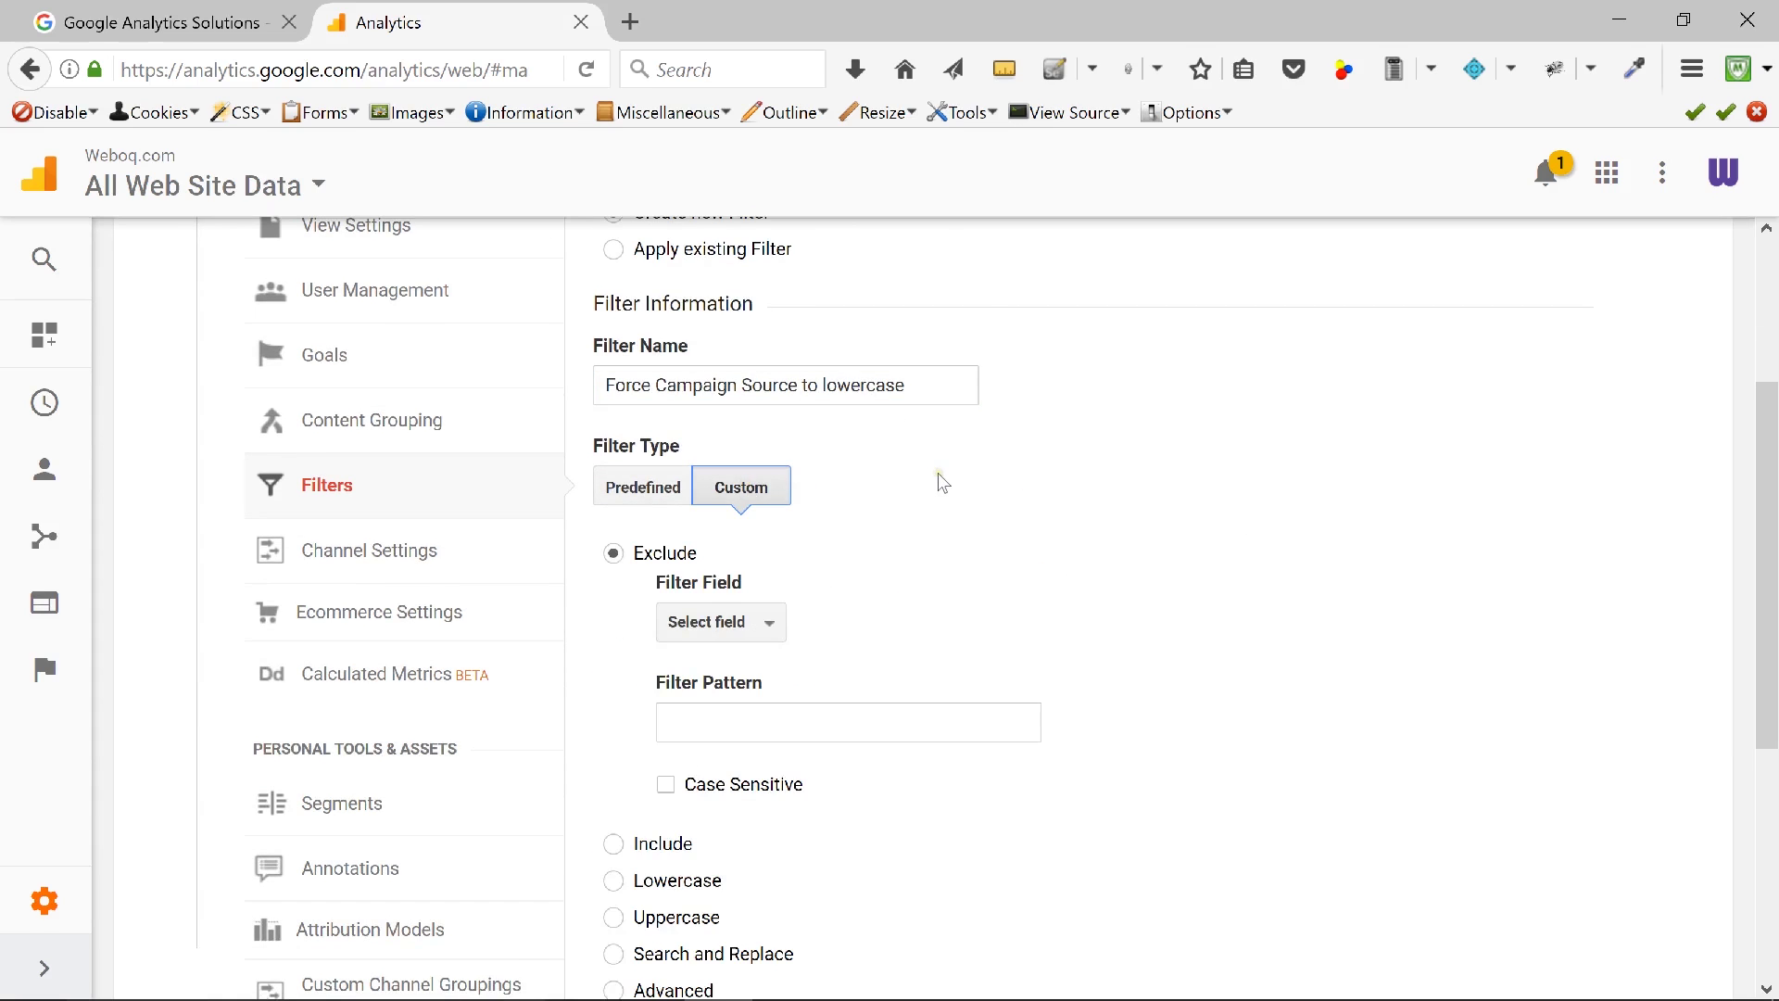
scroll(941, 482, "down", 2)
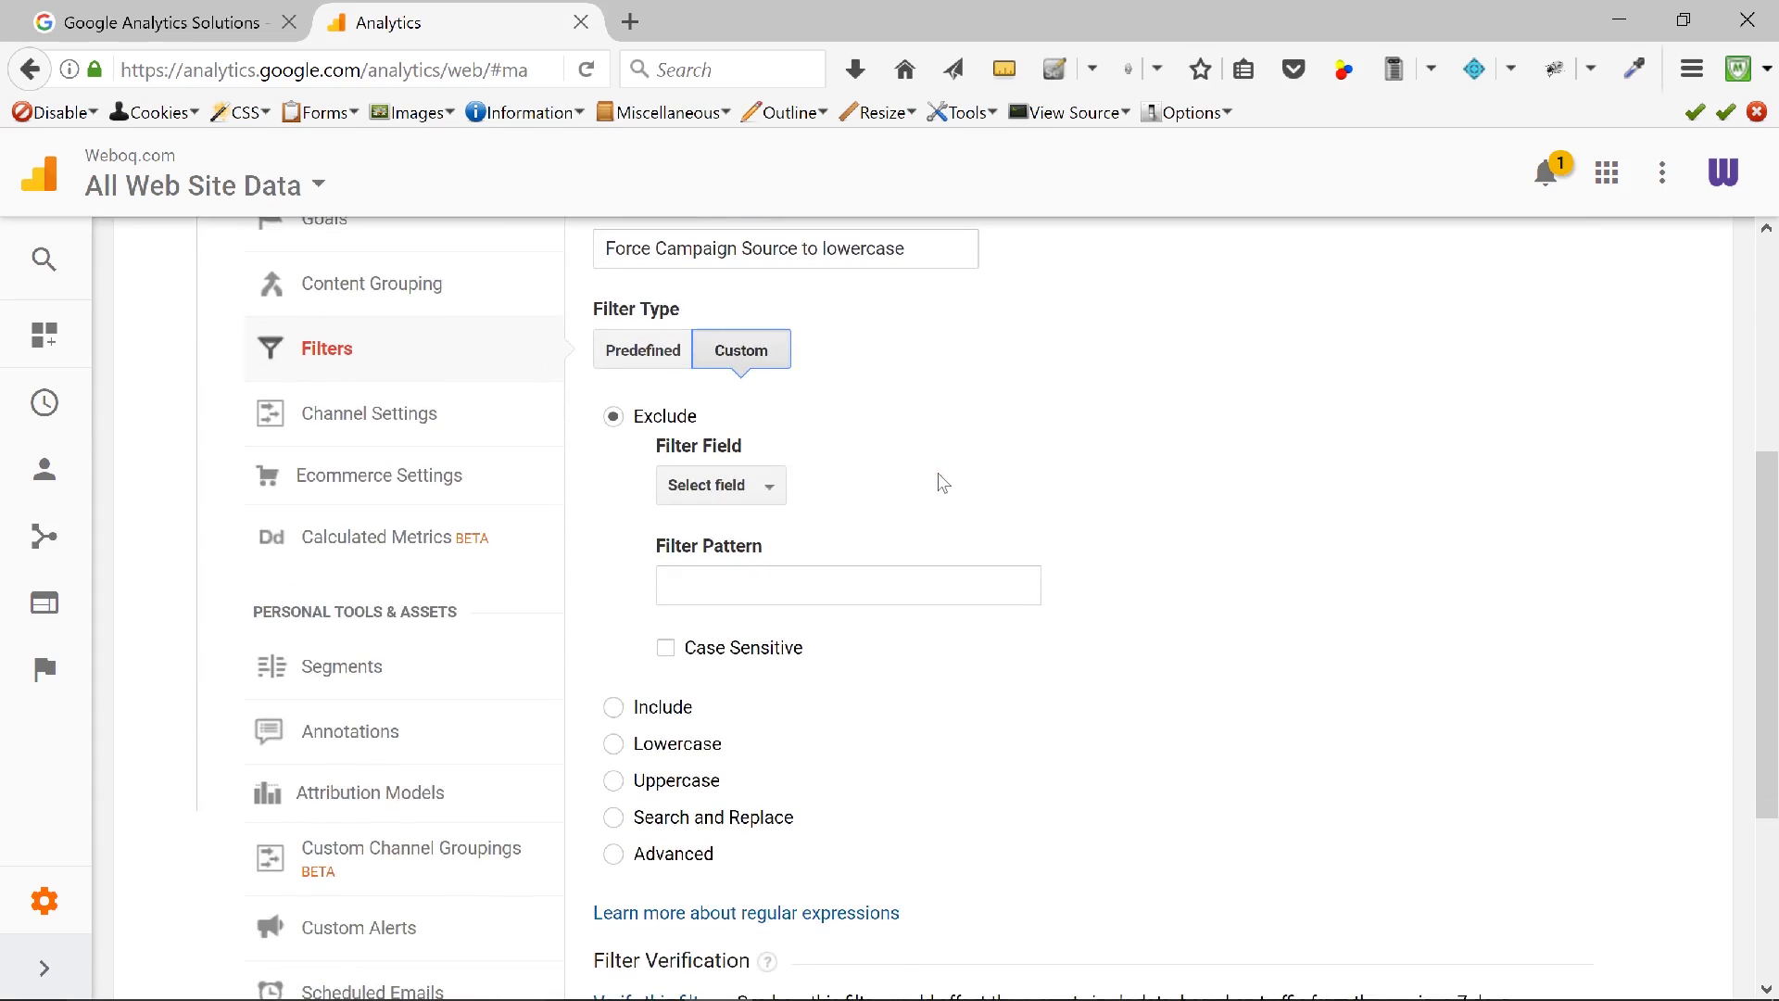
left_click(739, 491)
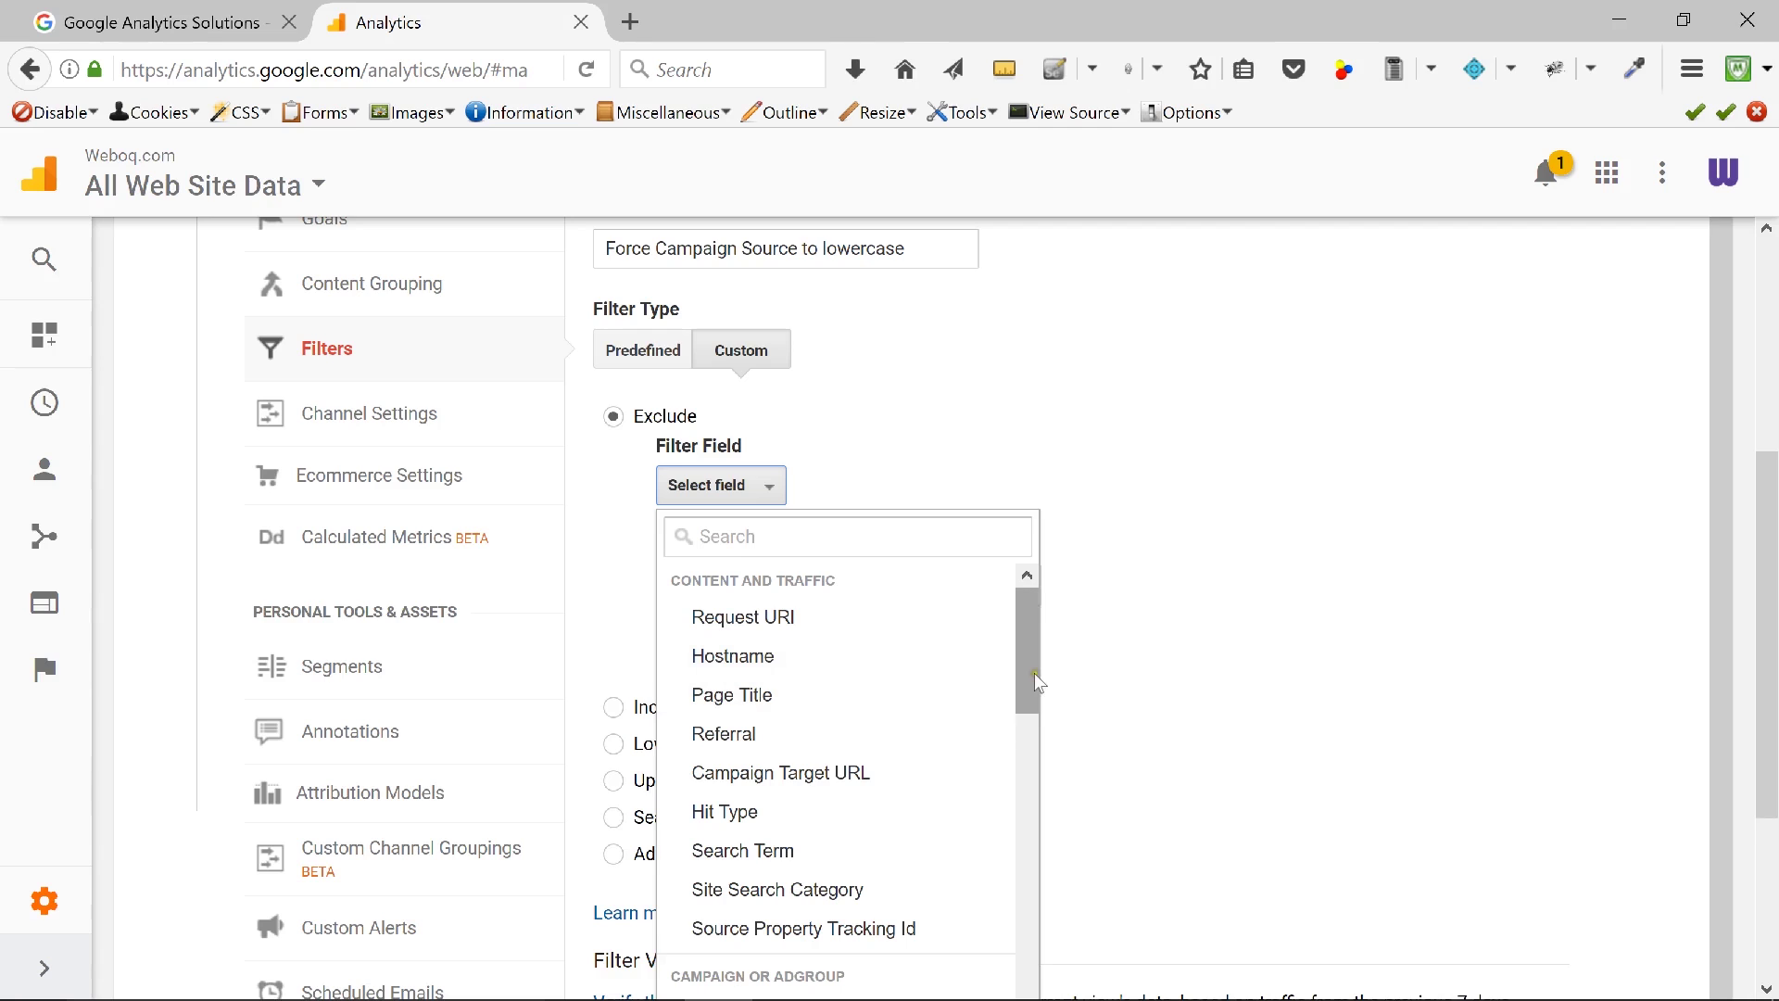
left_click_drag(1027, 653, 1027, 728)
left_click(814, 699)
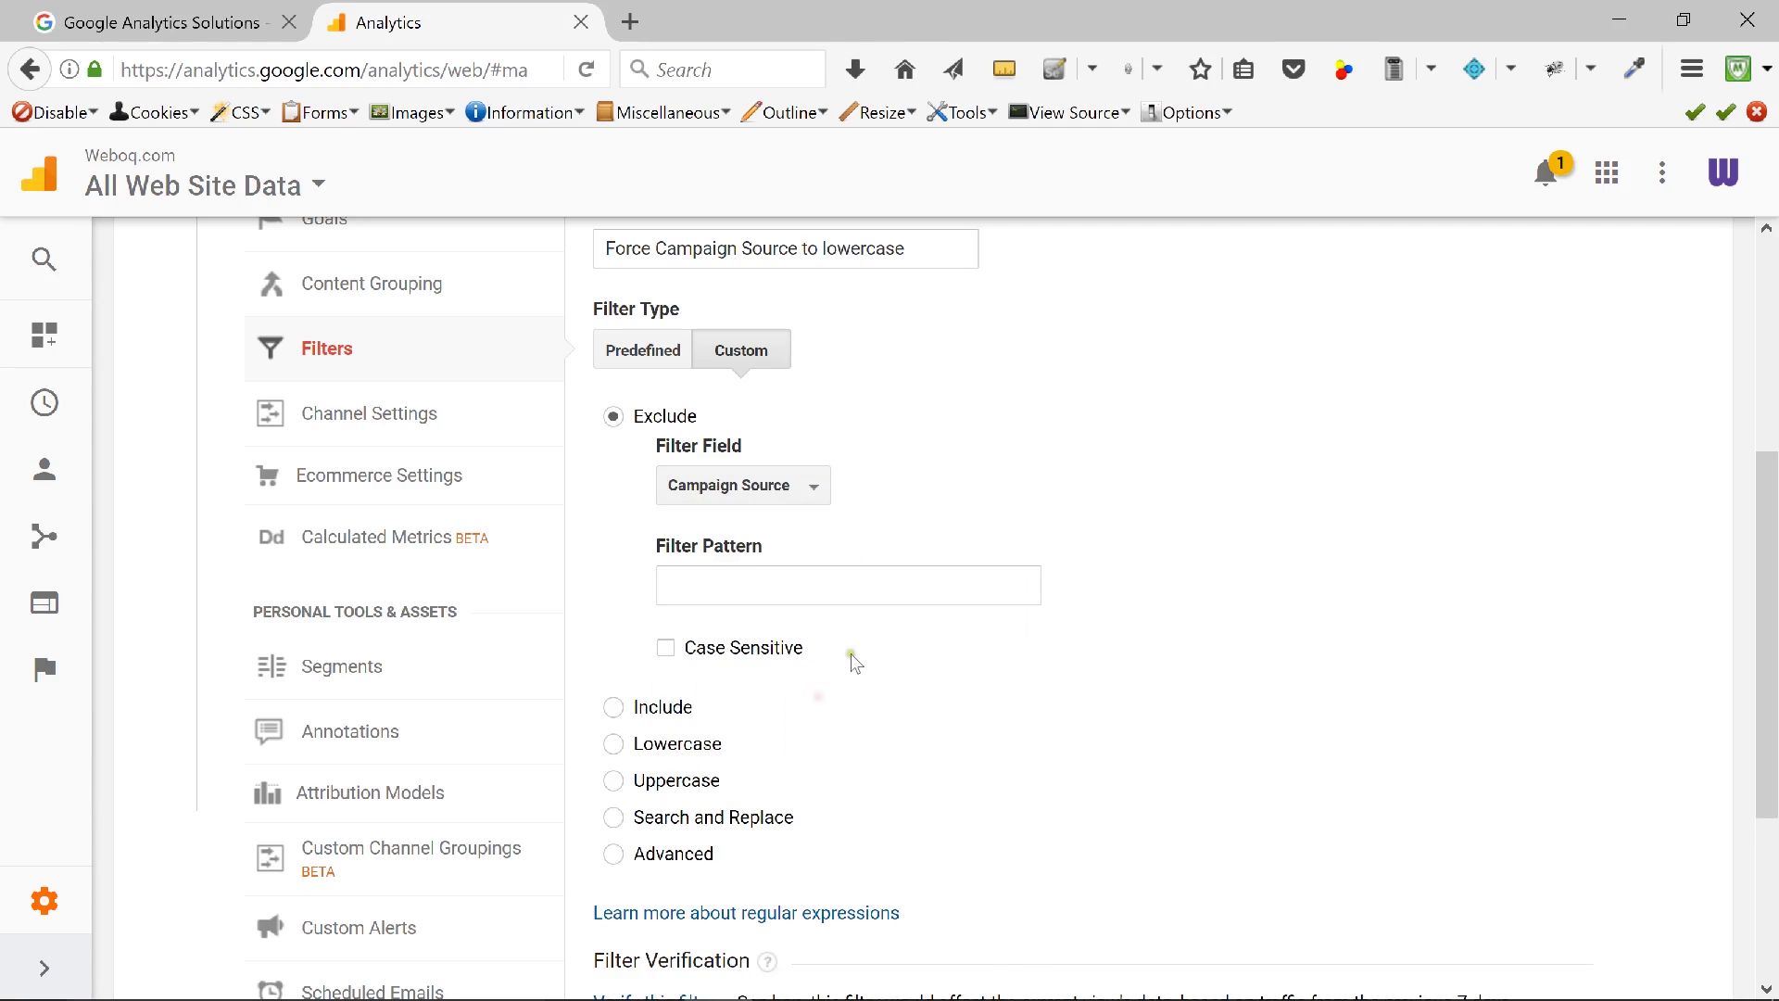
left_click(686, 591)
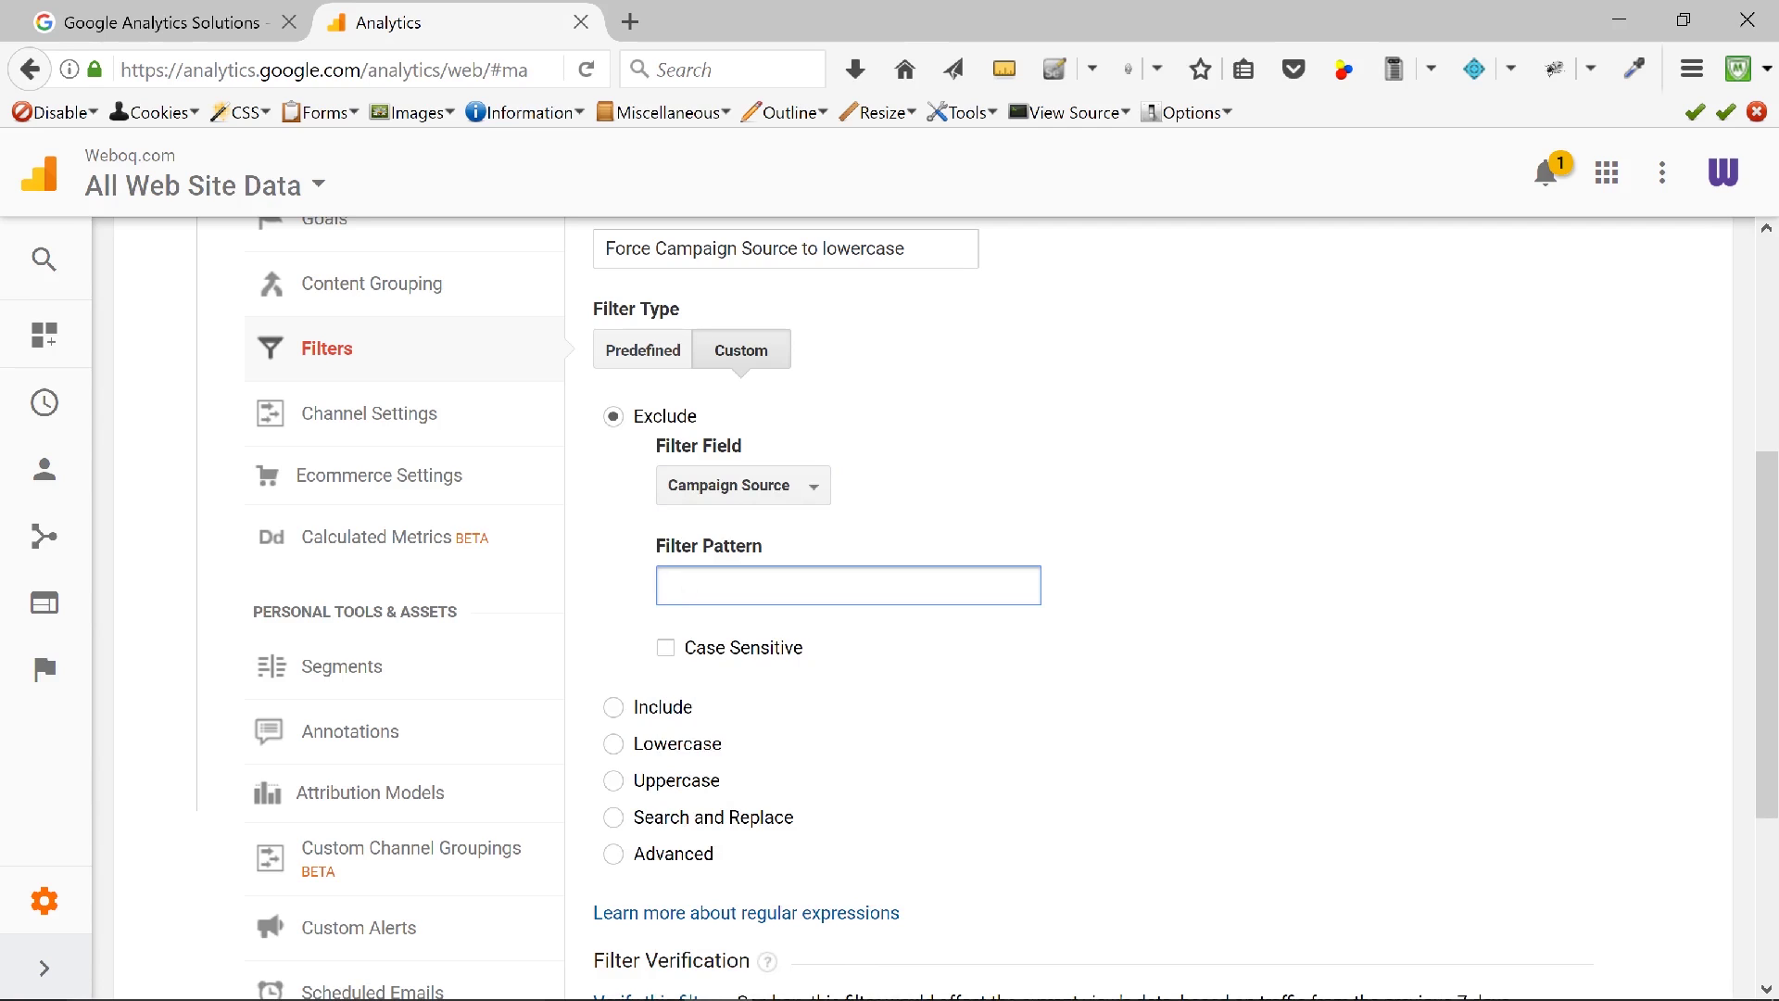
Make the custom filter a Lowercase filter on the Campaign Source field and save it.
left_click(615, 745)
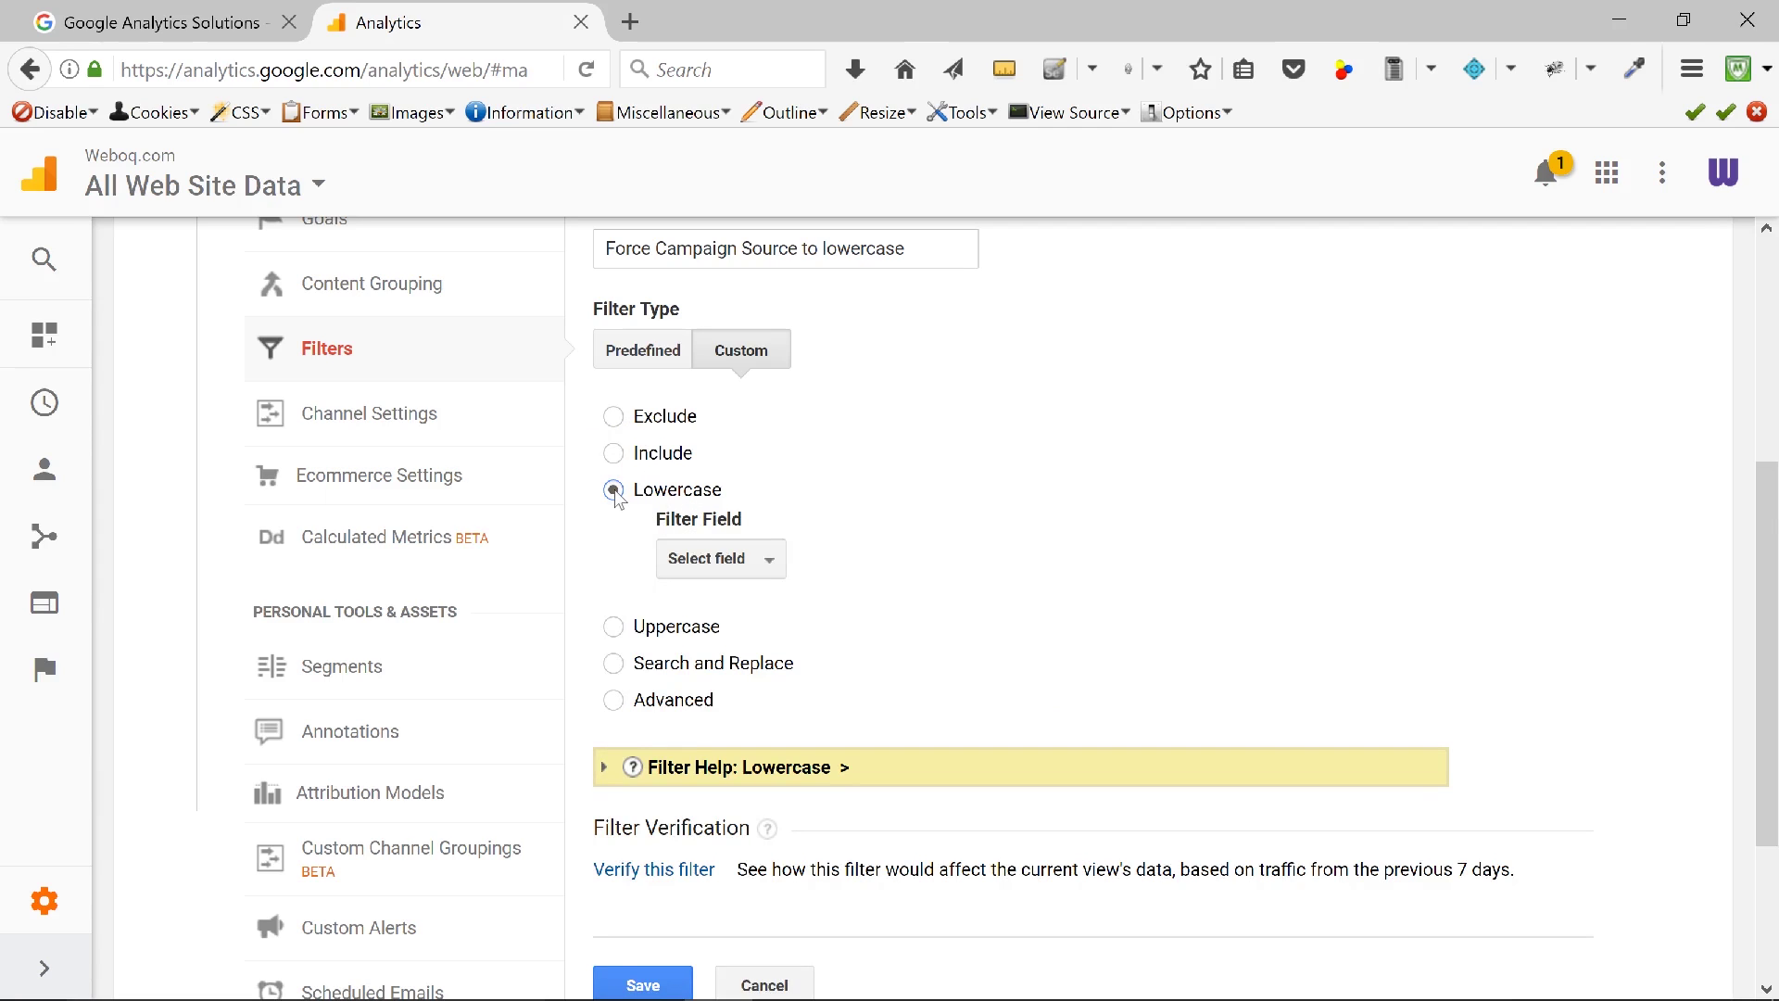
left_click(727, 561)
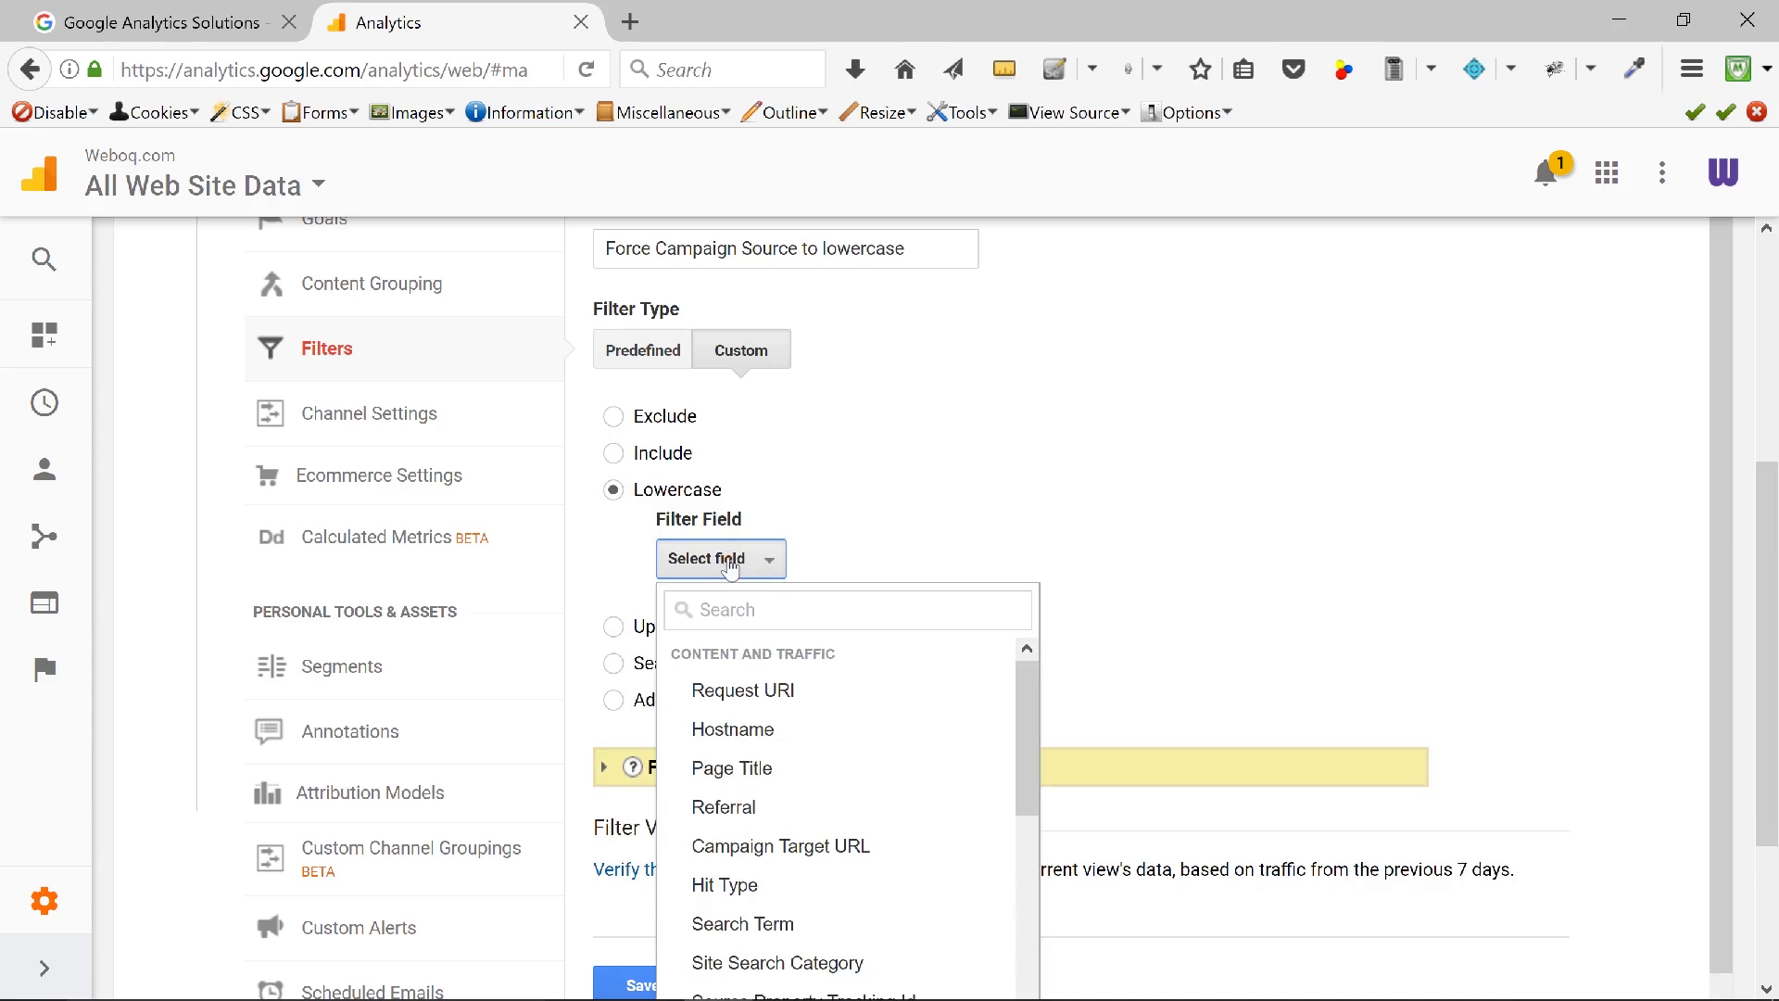
left_click(745, 609)
type("S")
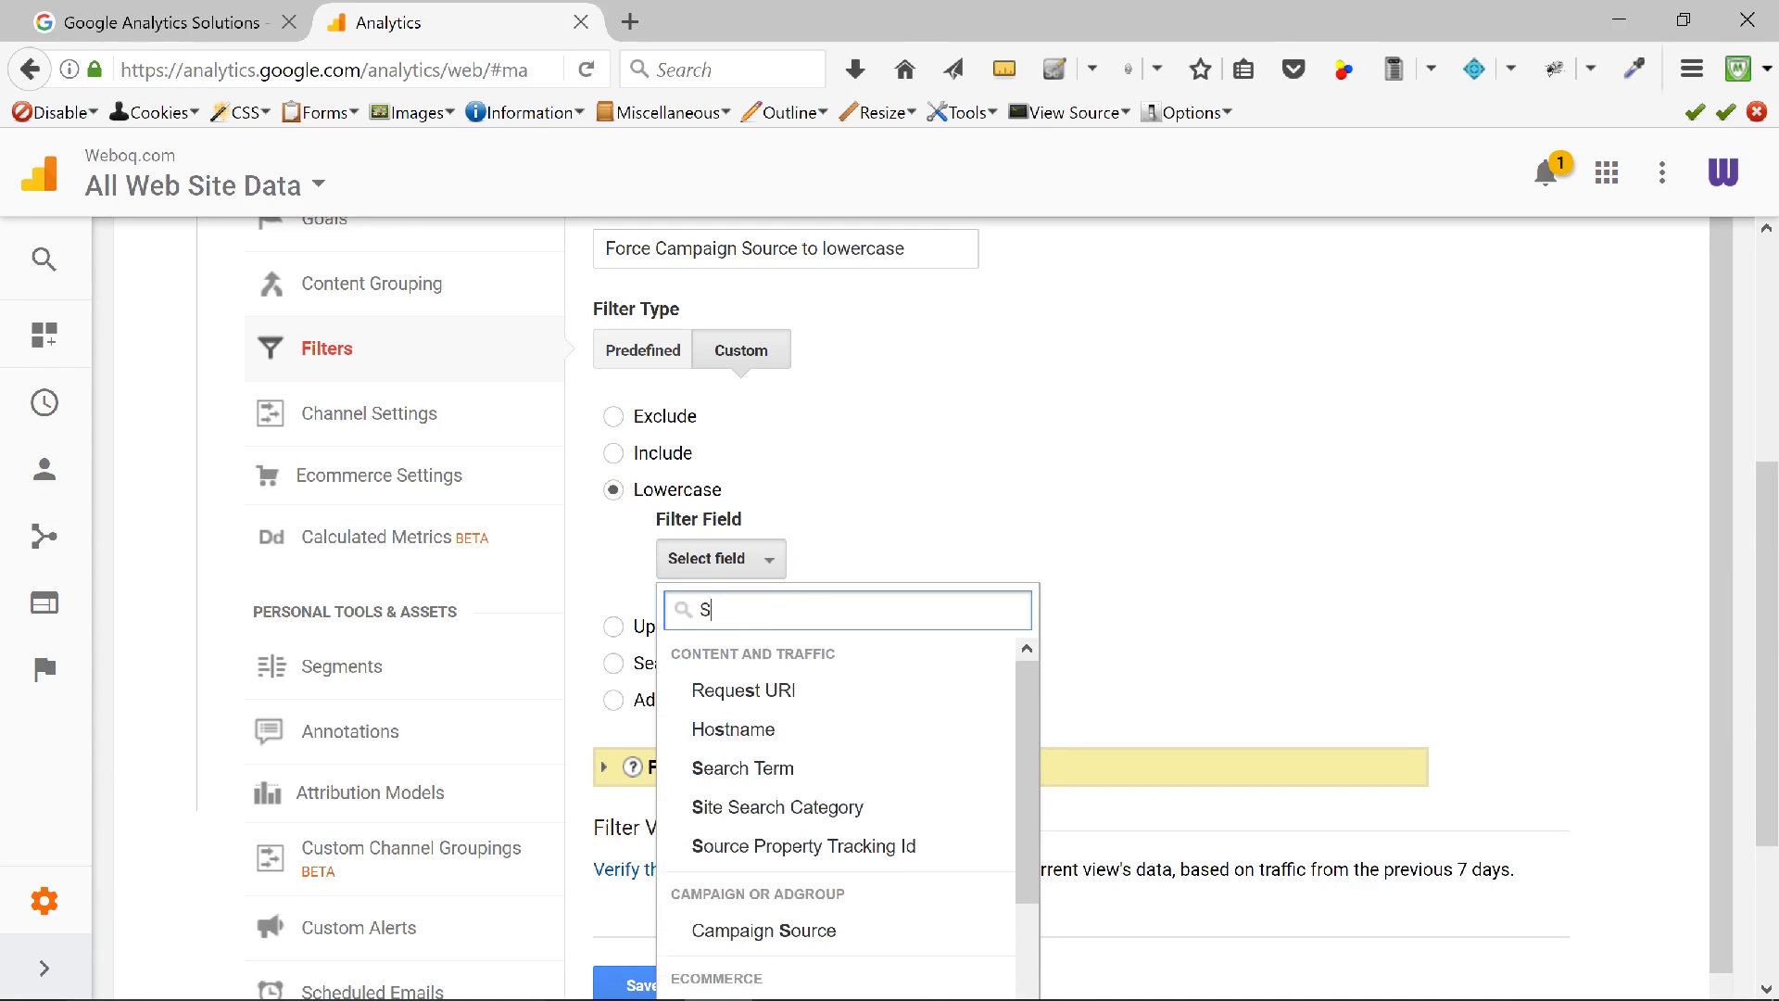
type("ou")
left_click(741, 774)
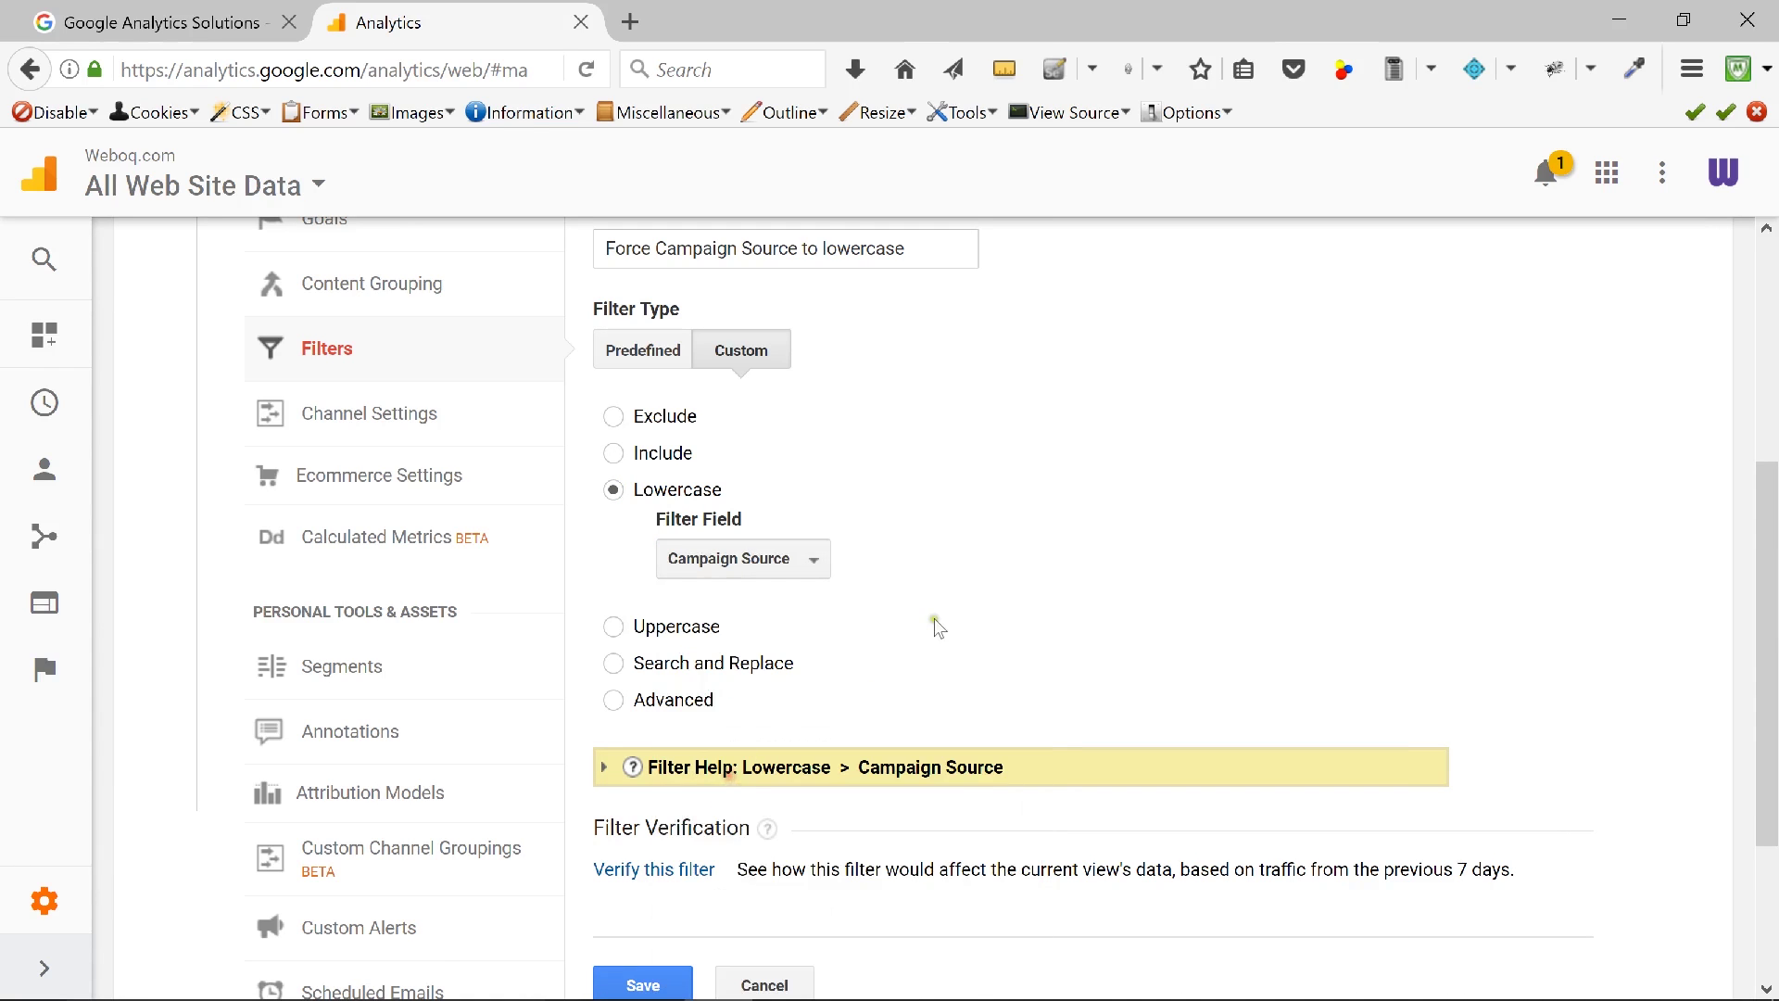
scroll(973, 624, "down", 3)
scroll(975, 626, "down", 2)
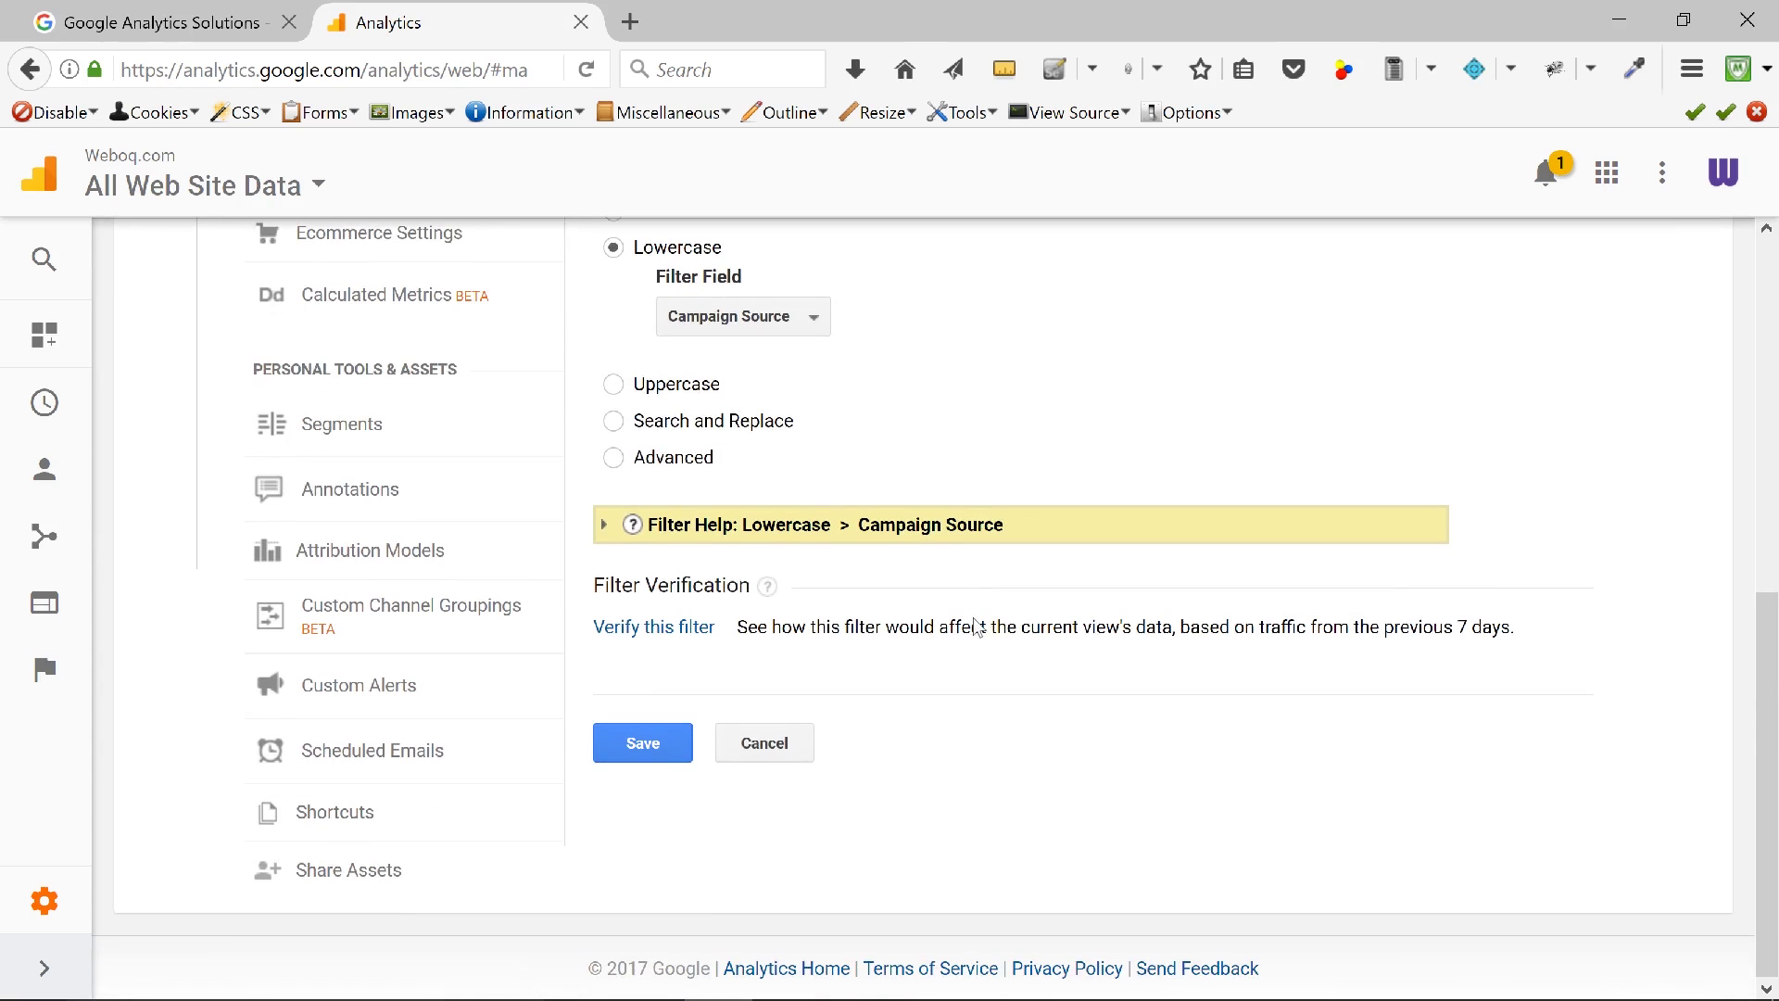
left_click(619, 761)
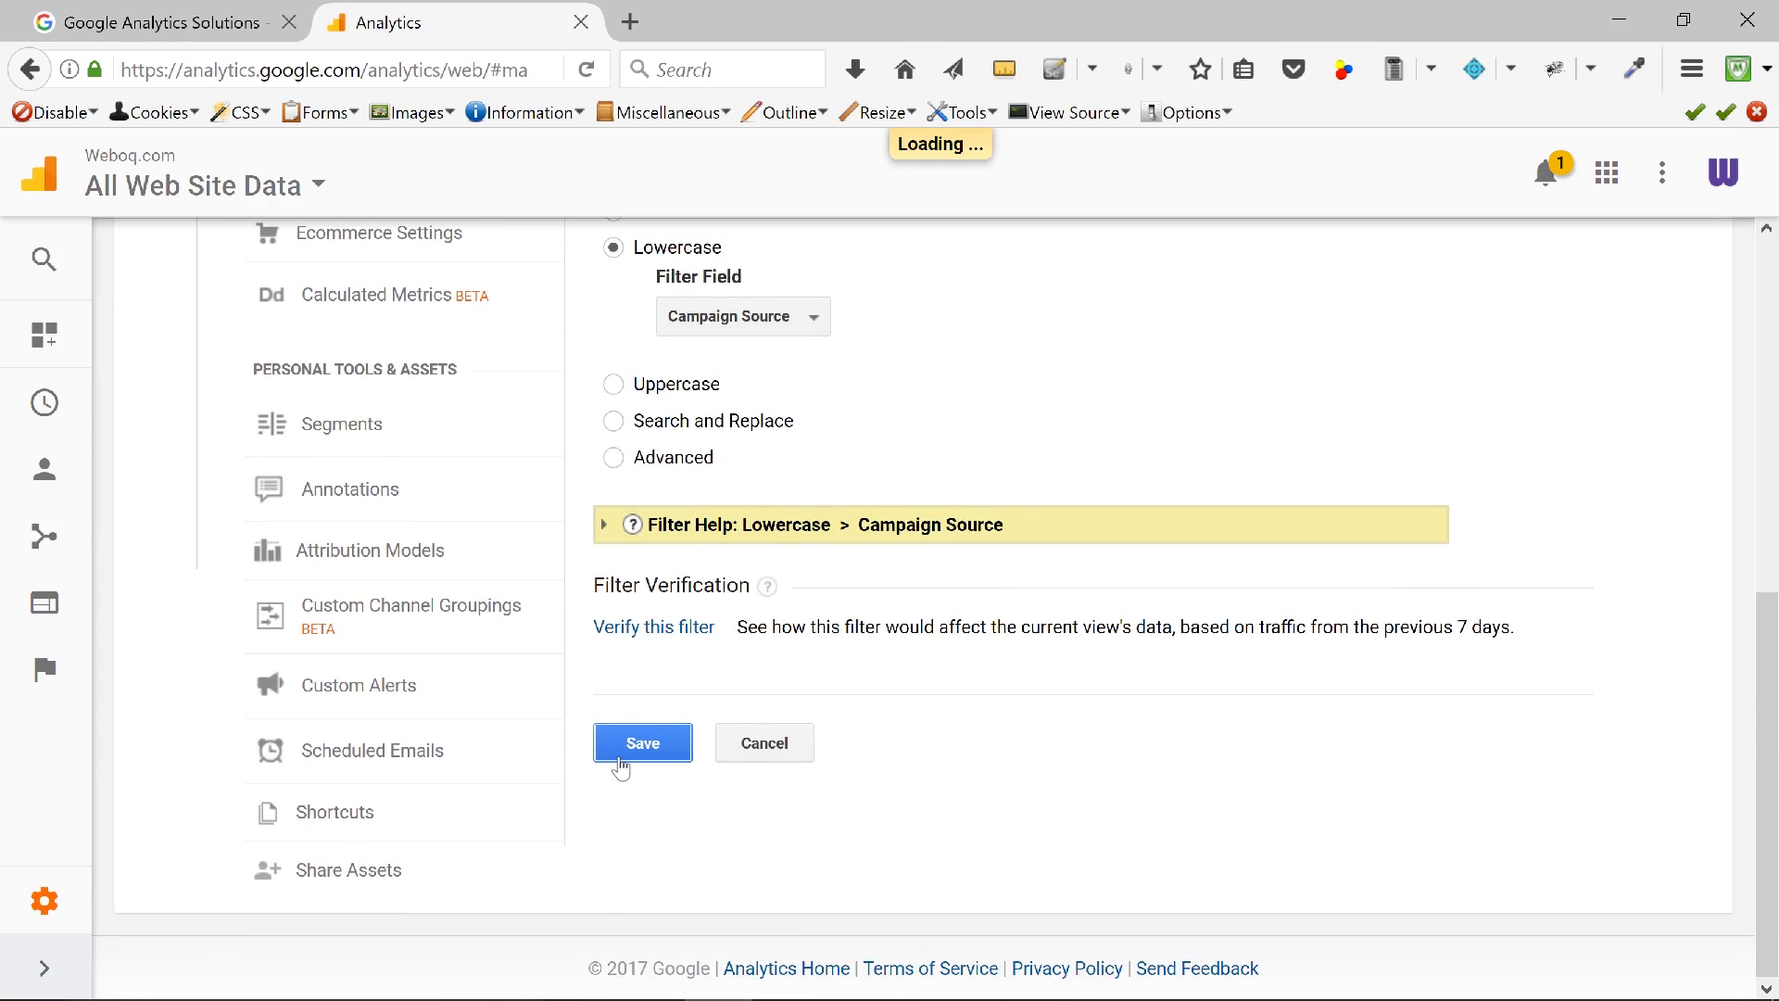
Add a new view filter named "Force Campaign Medium to lowercase" and set its filter type to Custom.
left_click_drag(1765, 687, 1747, 386)
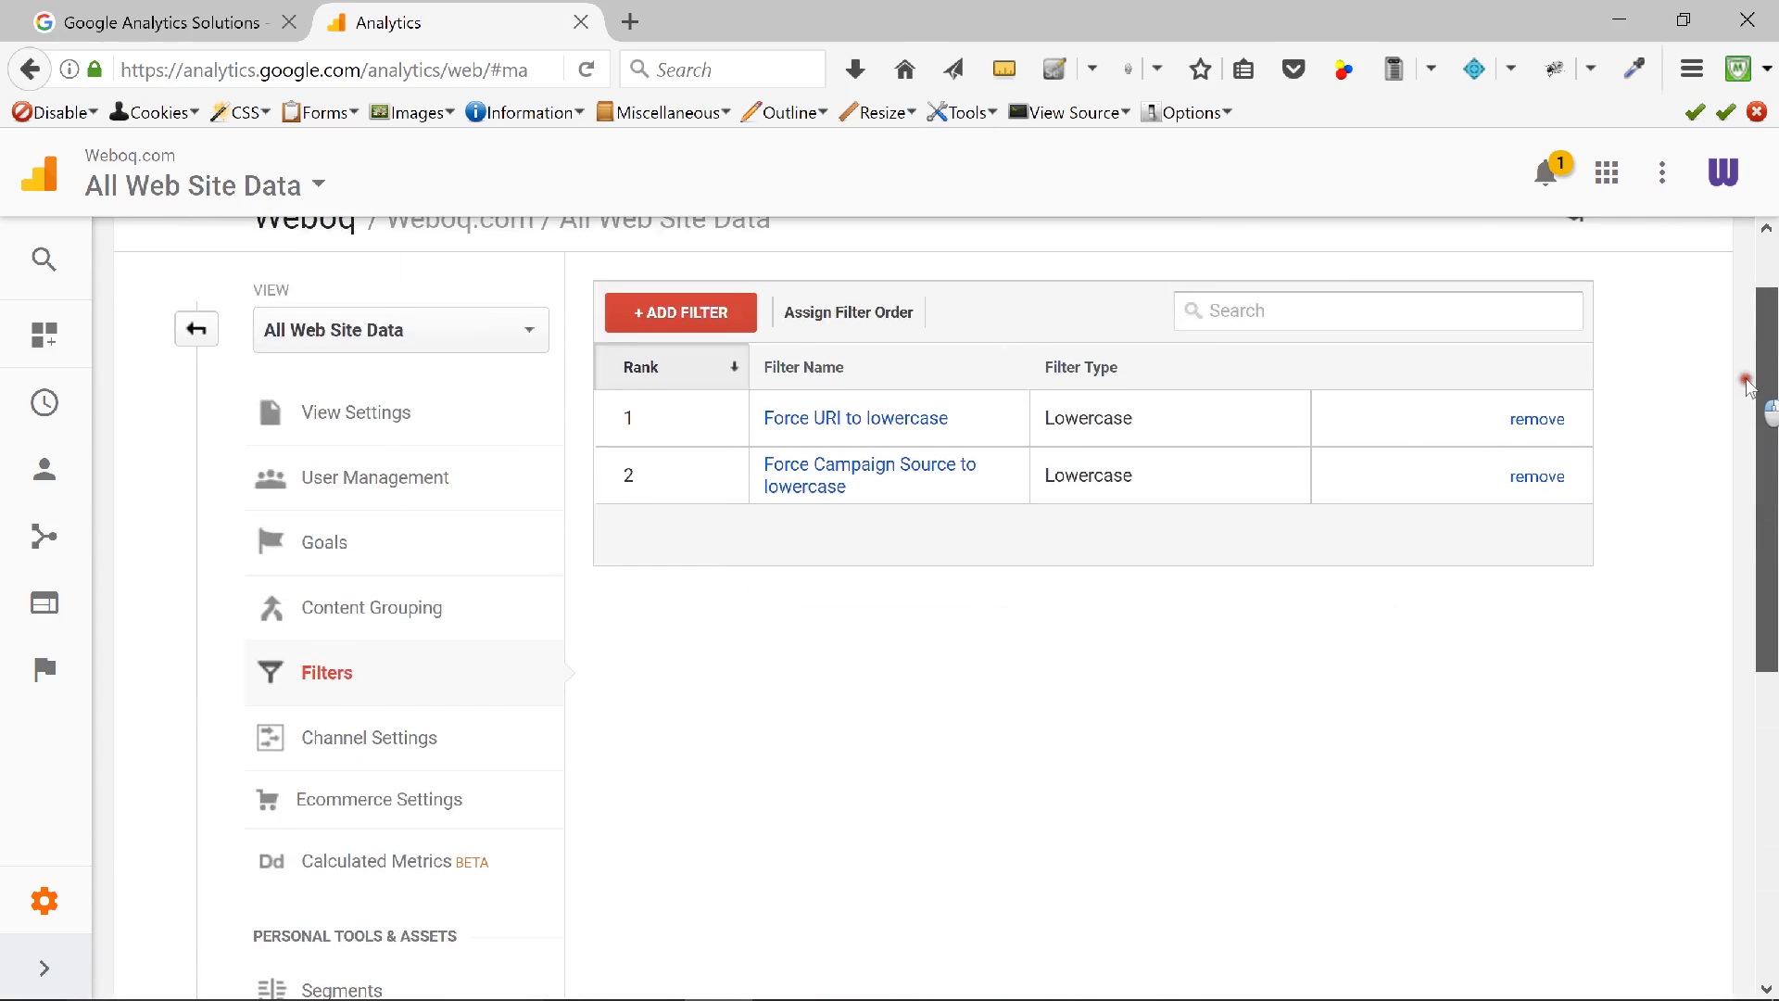
left_click(681, 315)
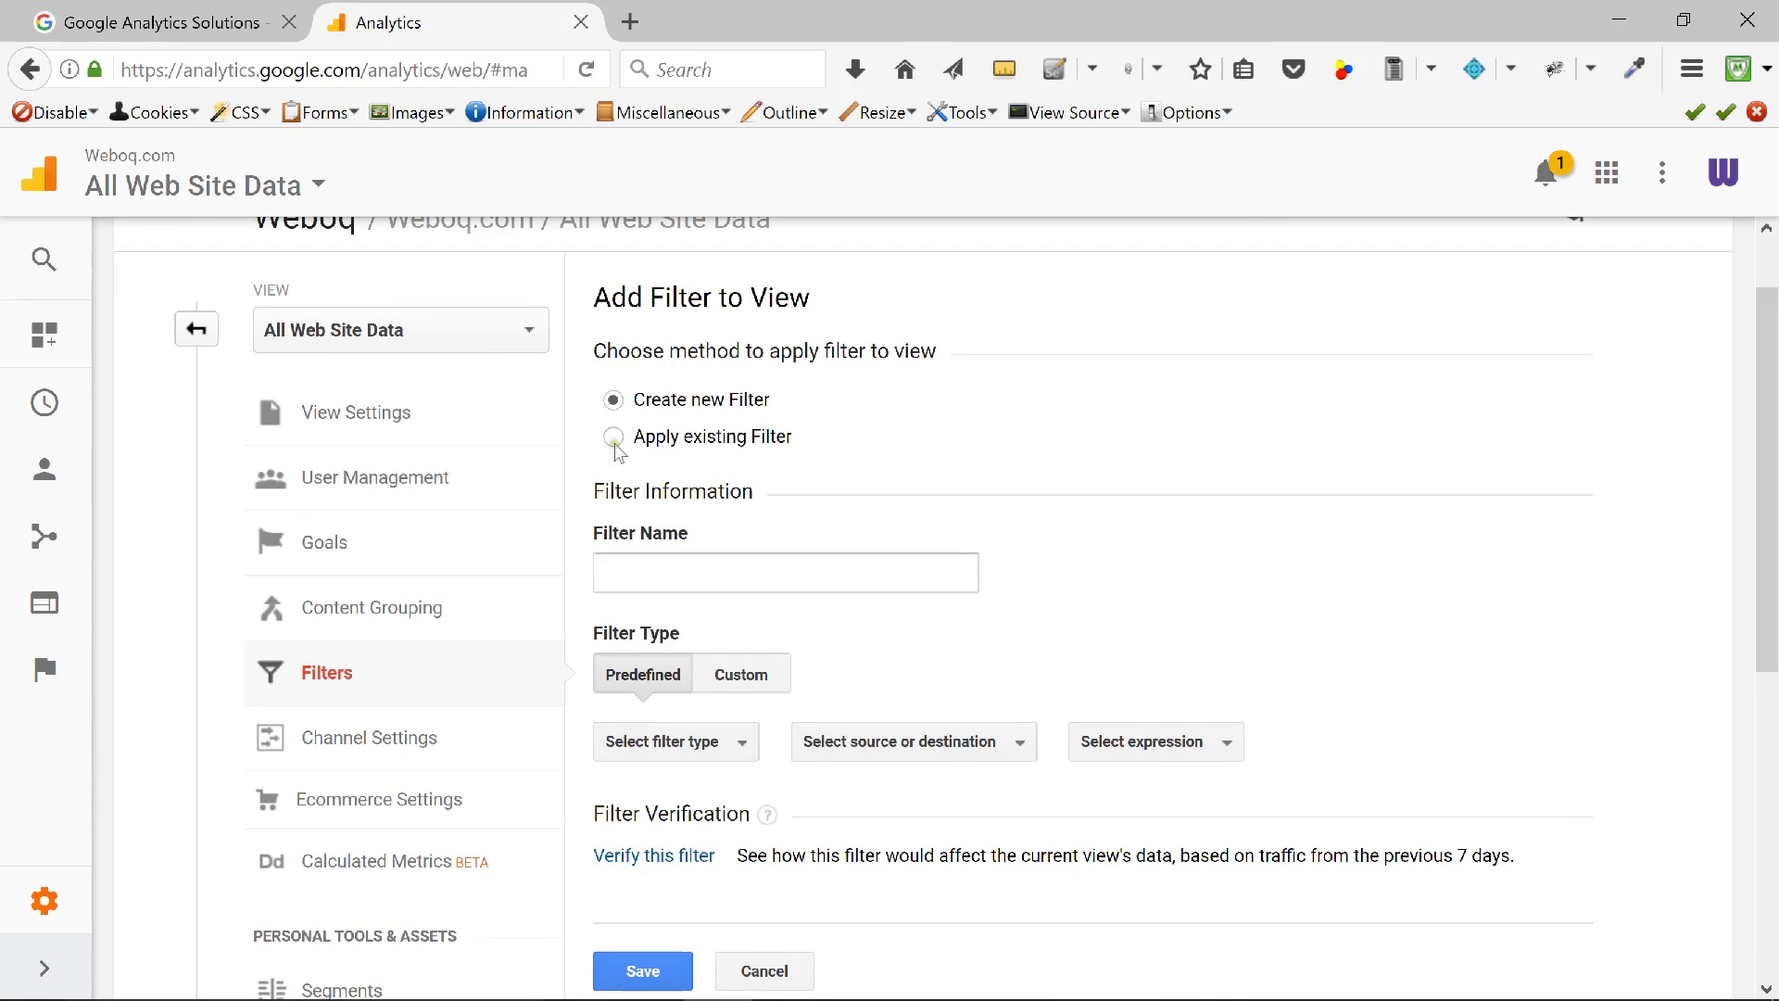
left_click(634, 566)
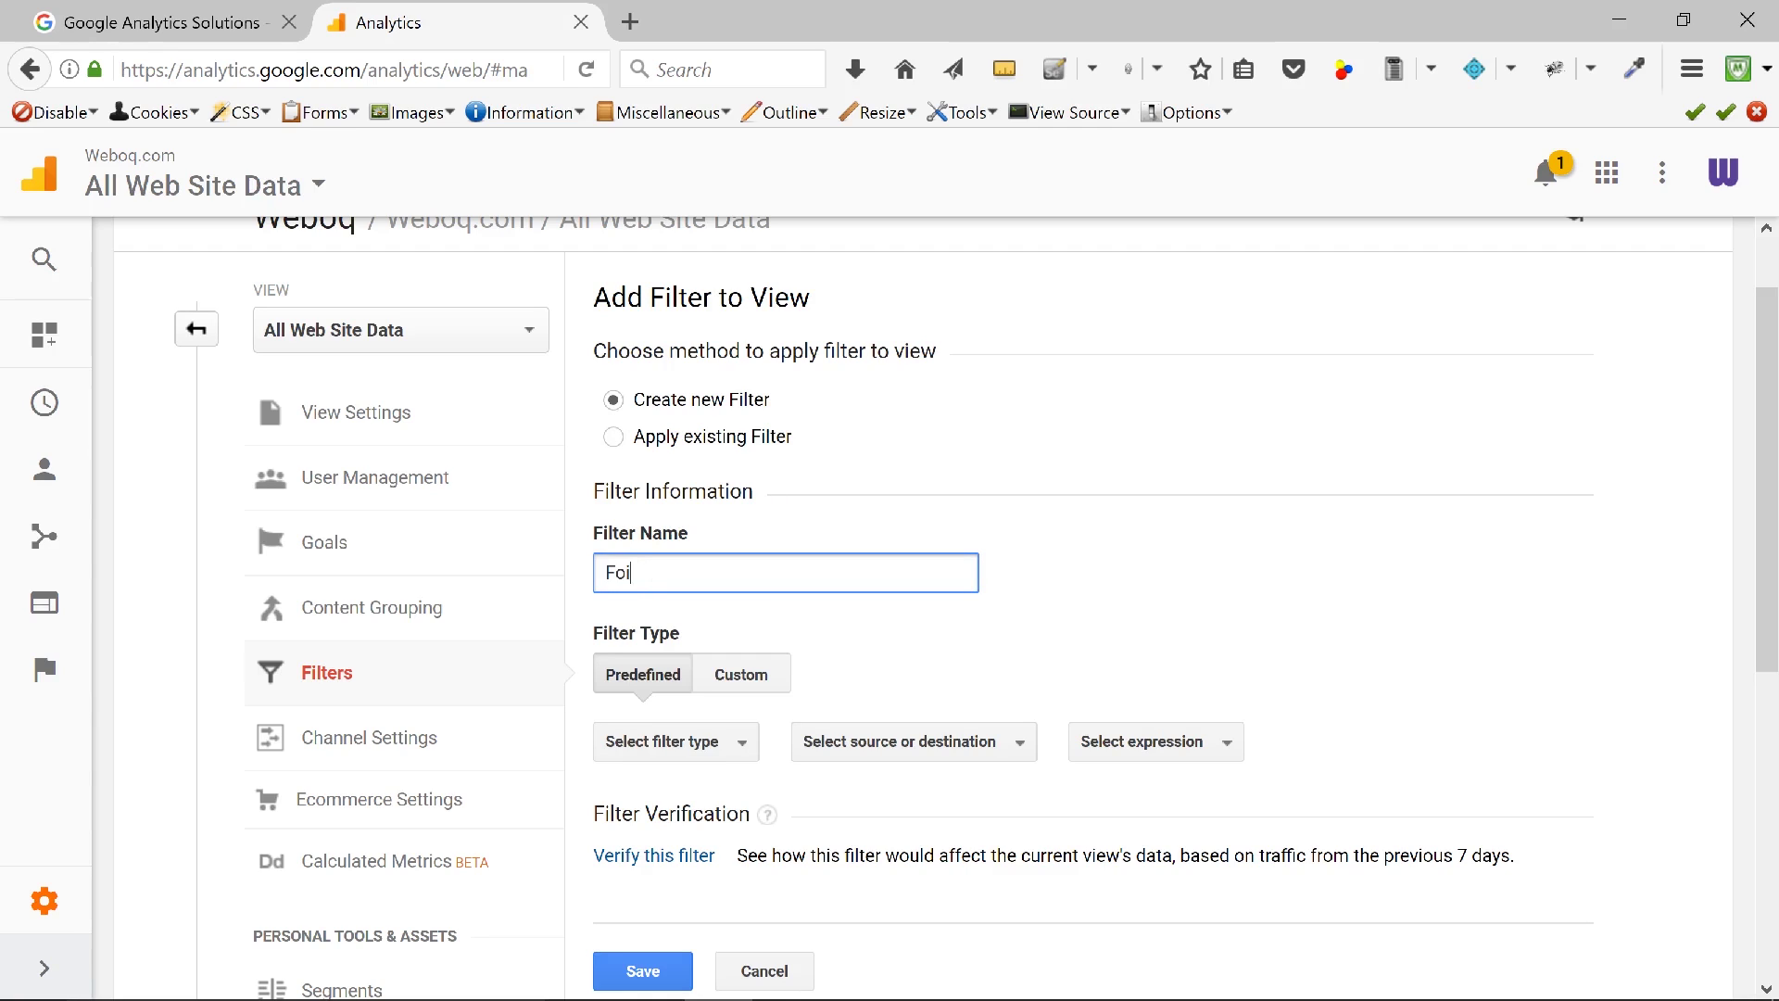
type("Force Camapaign Medium to lowercas")
key("BackSpace")
key("BackSpace")
key("BackSpace")
type("case")
left_click(744, 686)
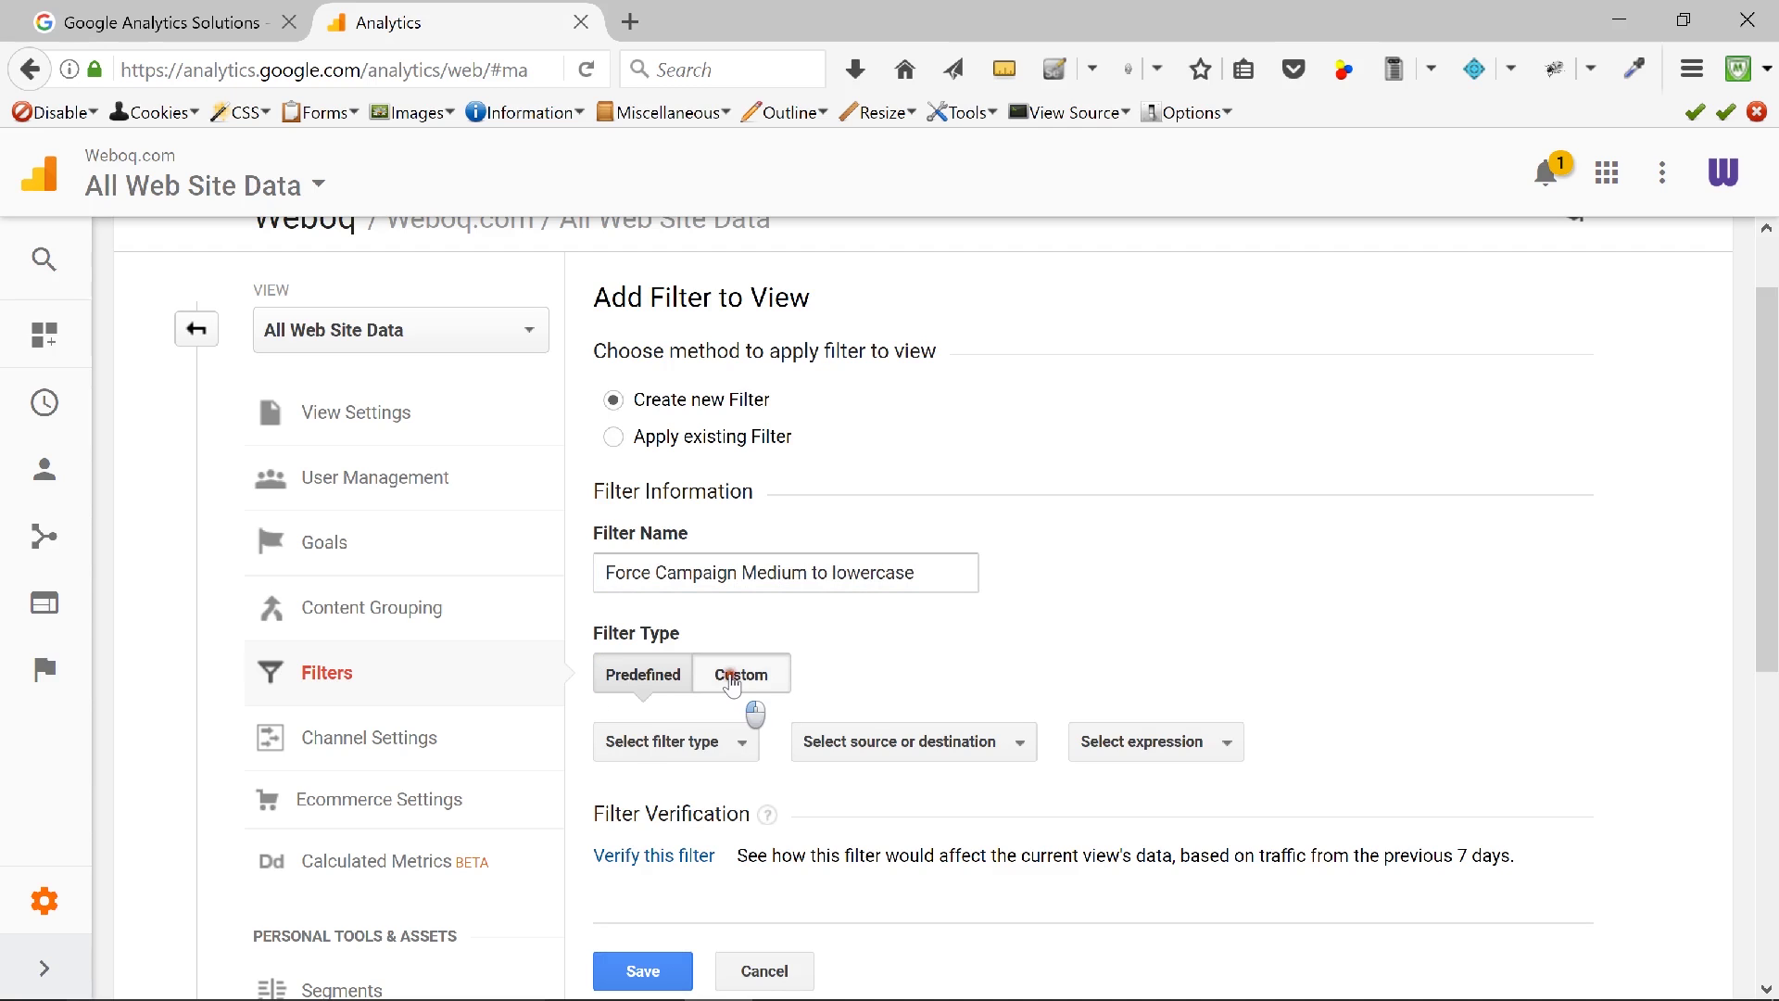
Make the custom filter a Lowercase filter on the Campaign Medium field and save it.
scroll(946, 651, "down", 3)
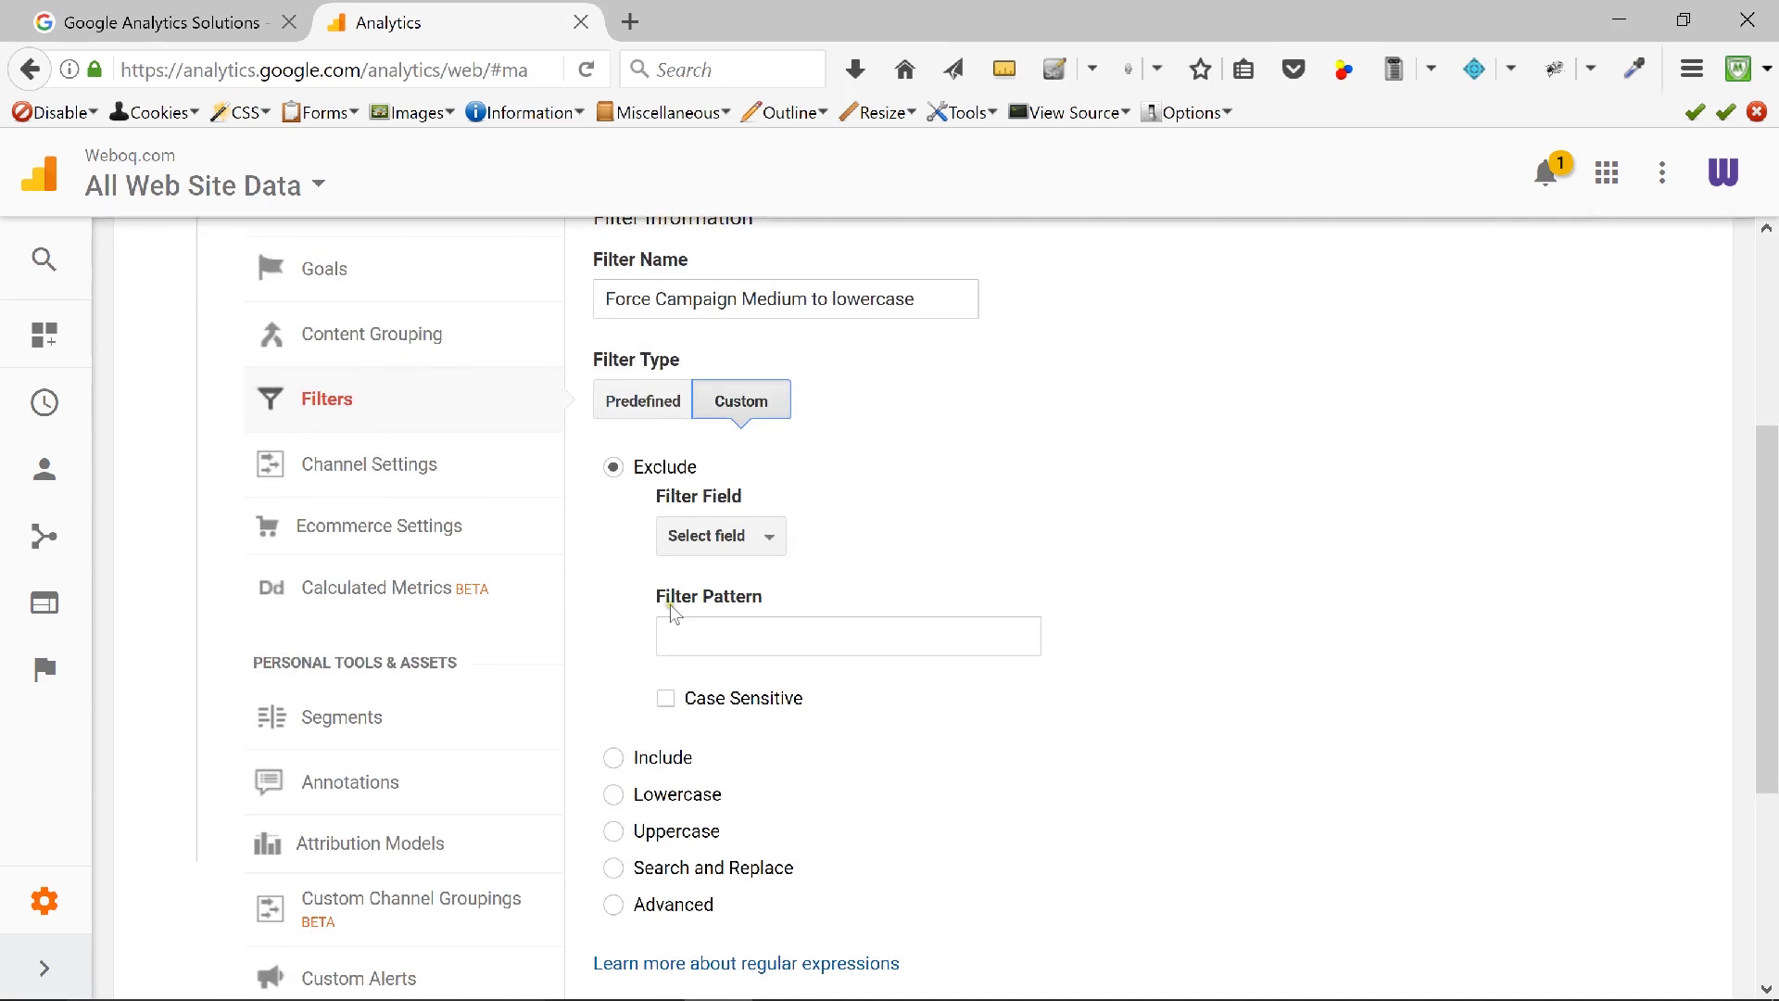
left_click(612, 794)
scroll(860, 693, "down", 3)
left_click(707, 336)
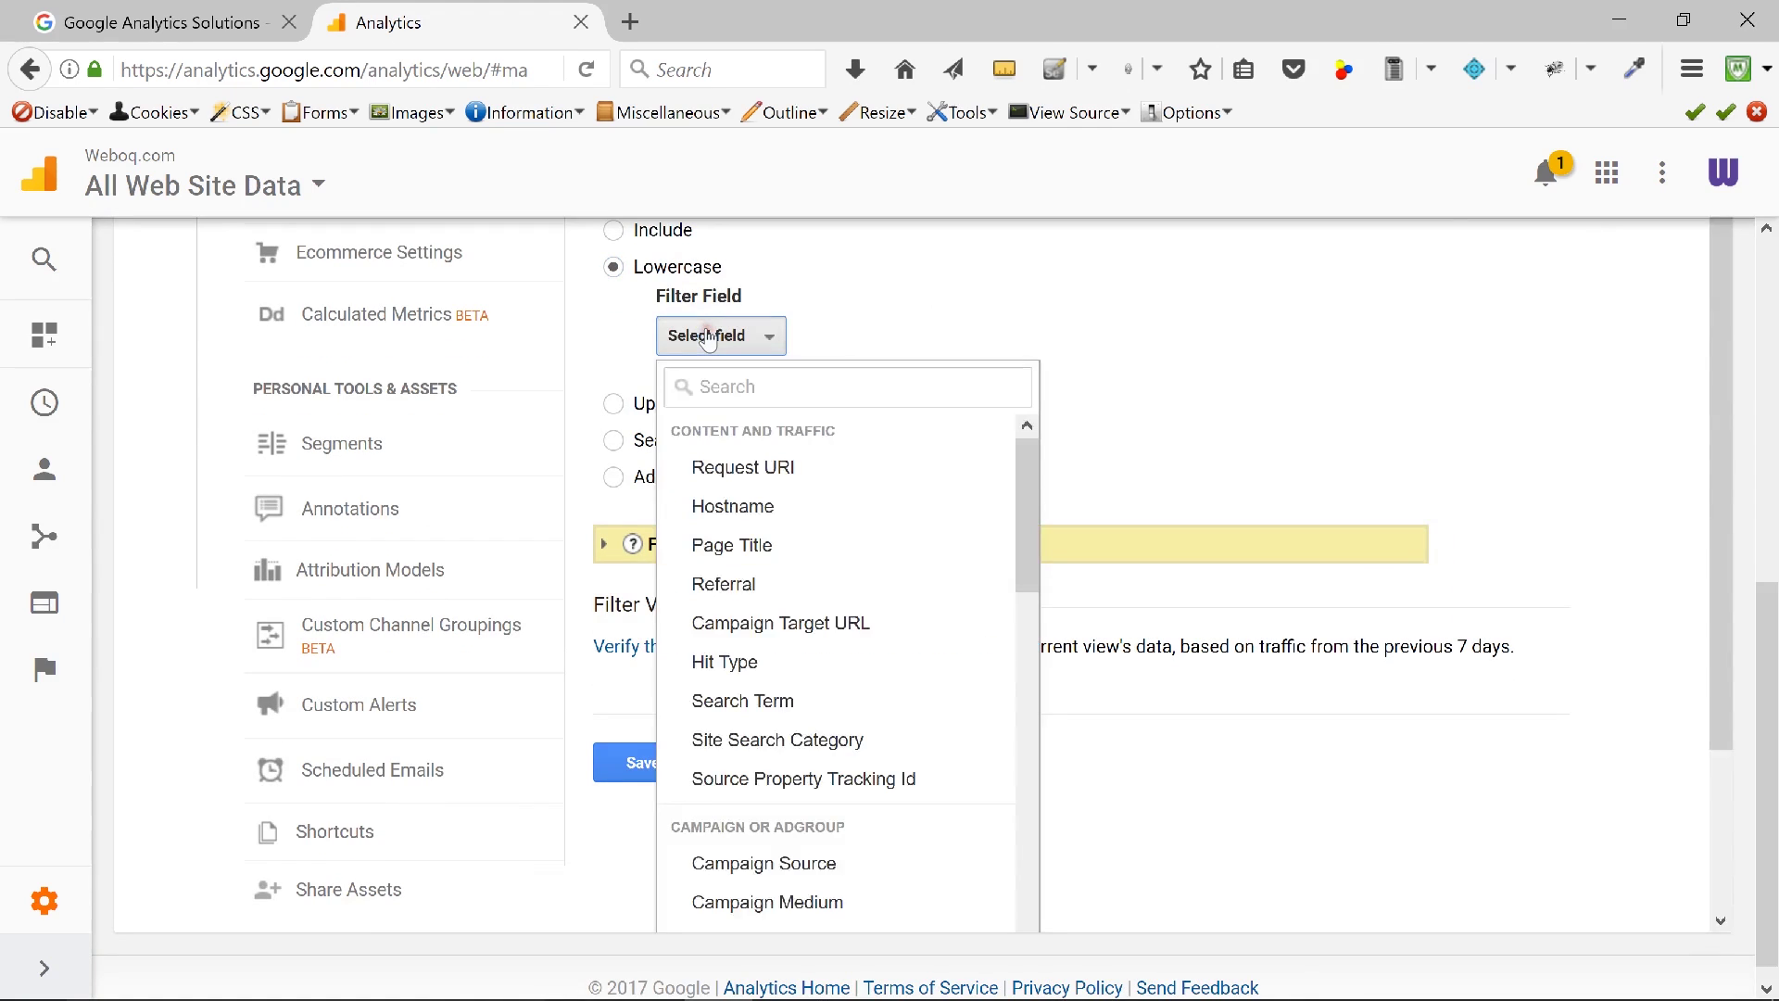
left_click(704, 387)
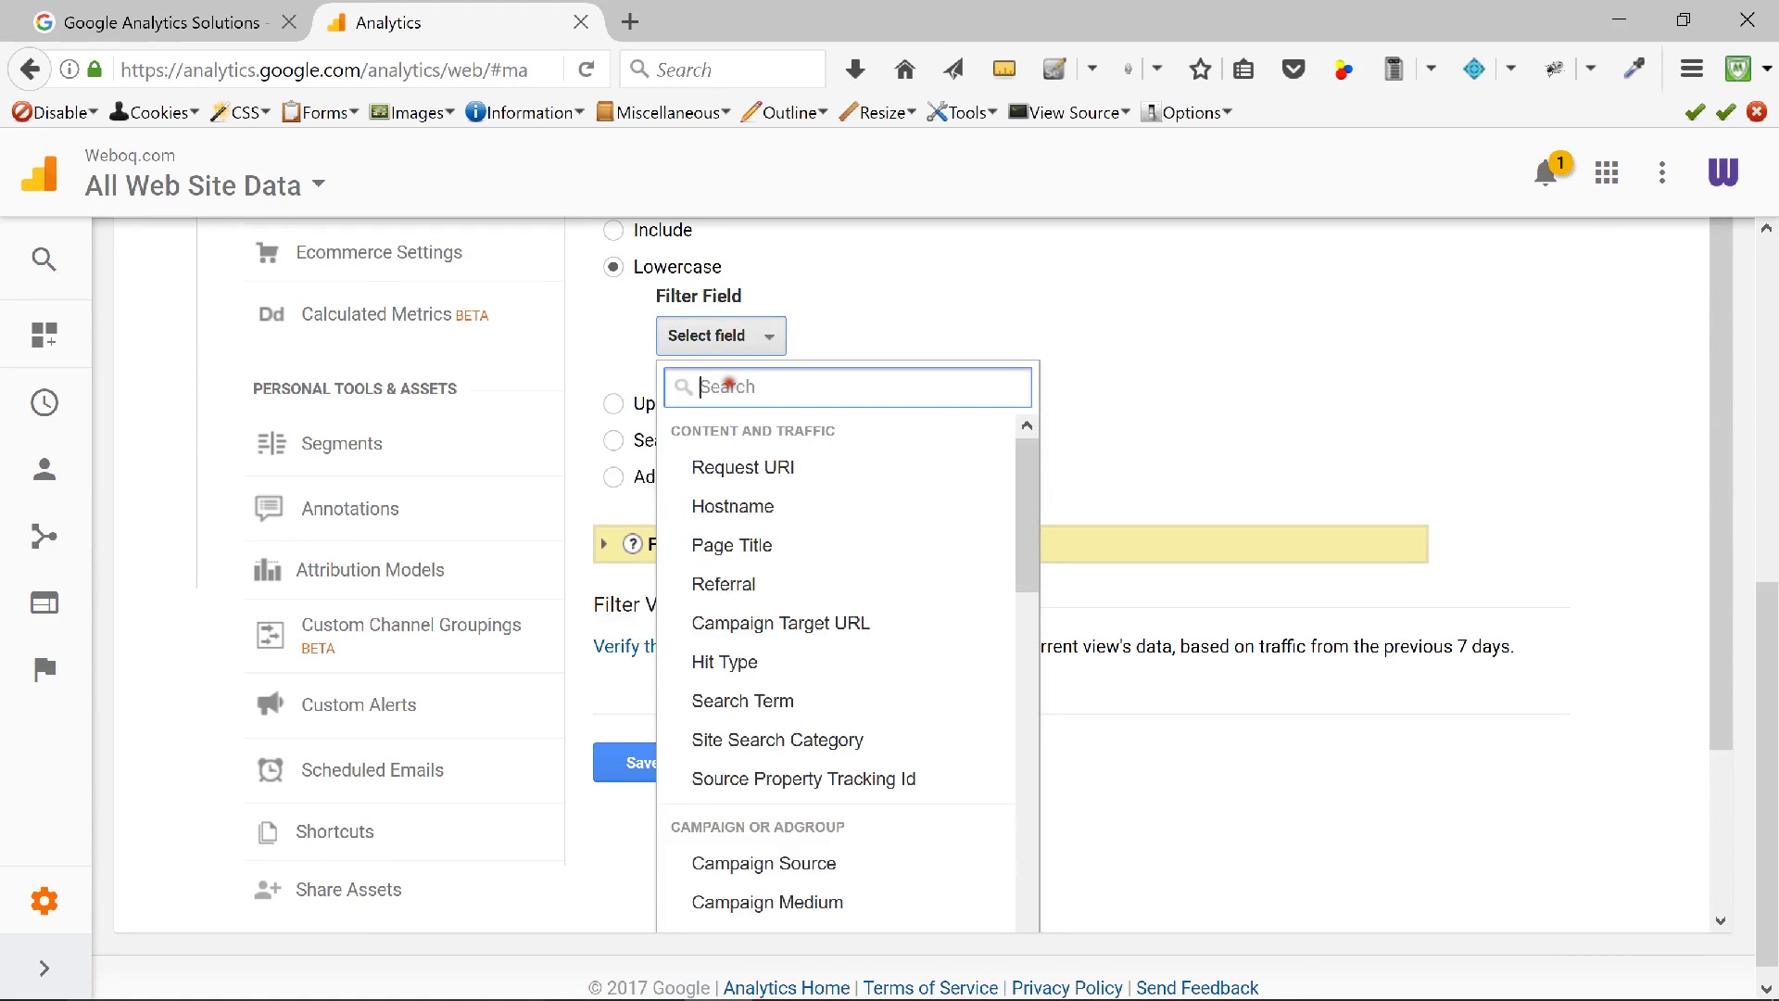
type("med")
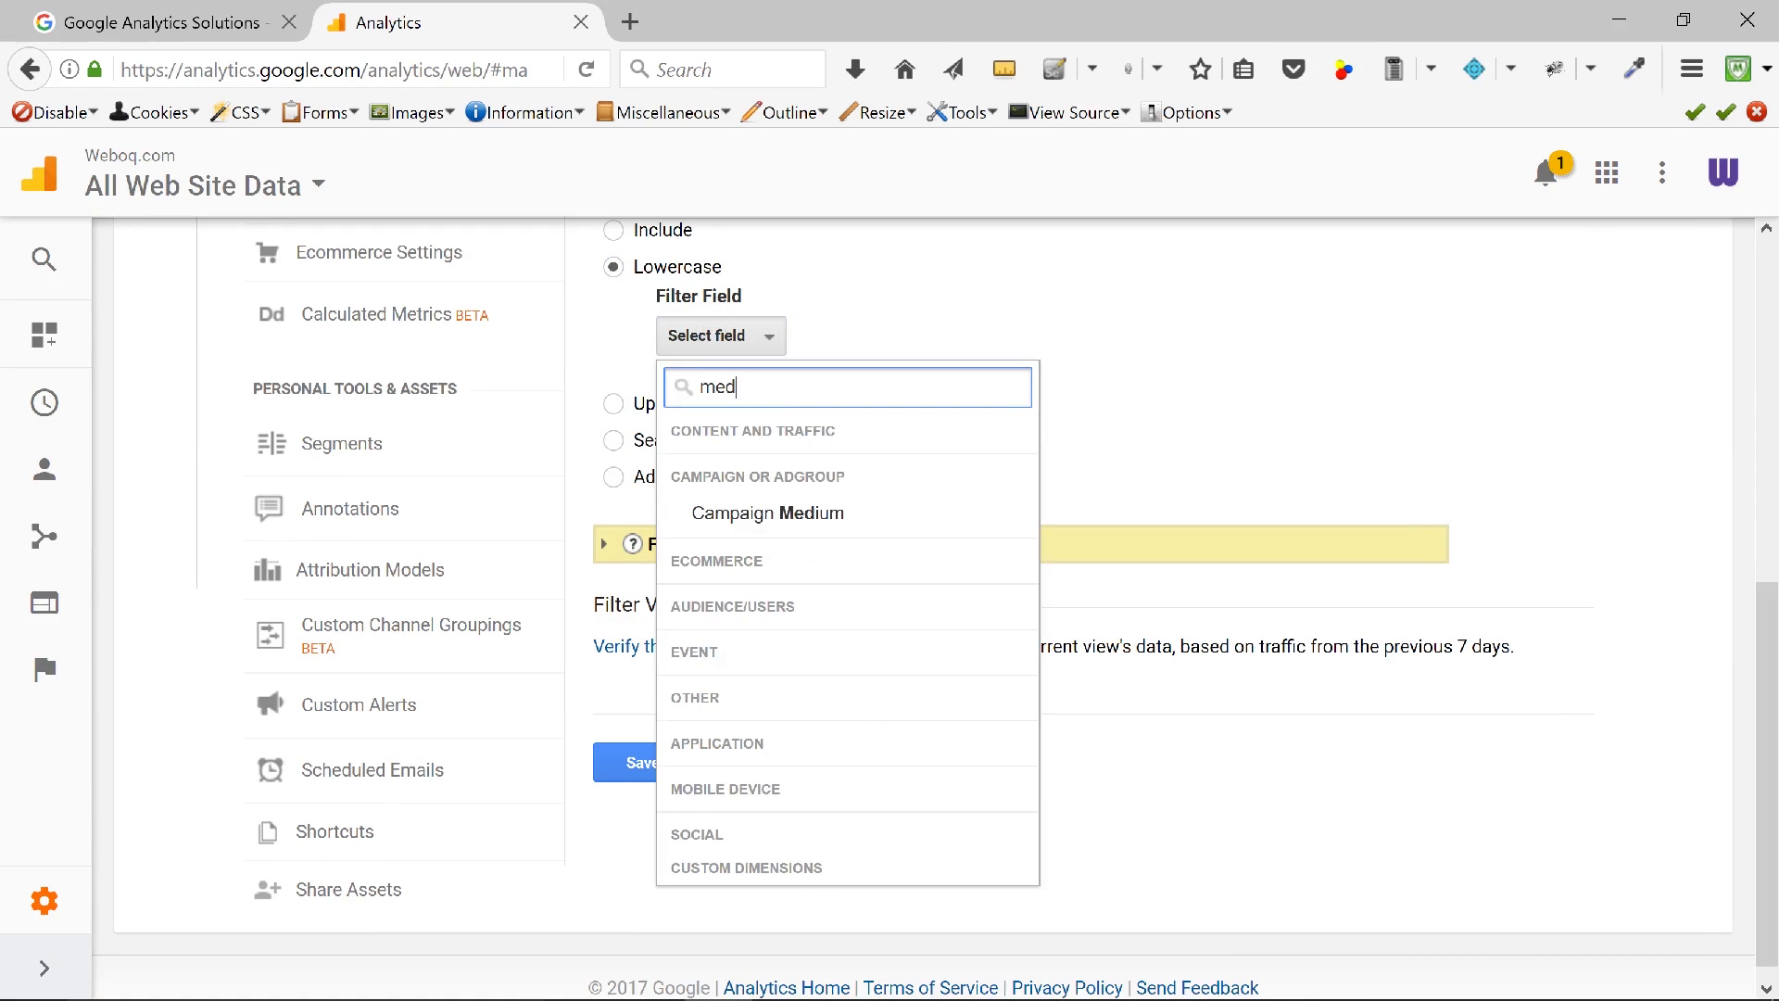
left_click(750, 514)
left_click(640, 778)
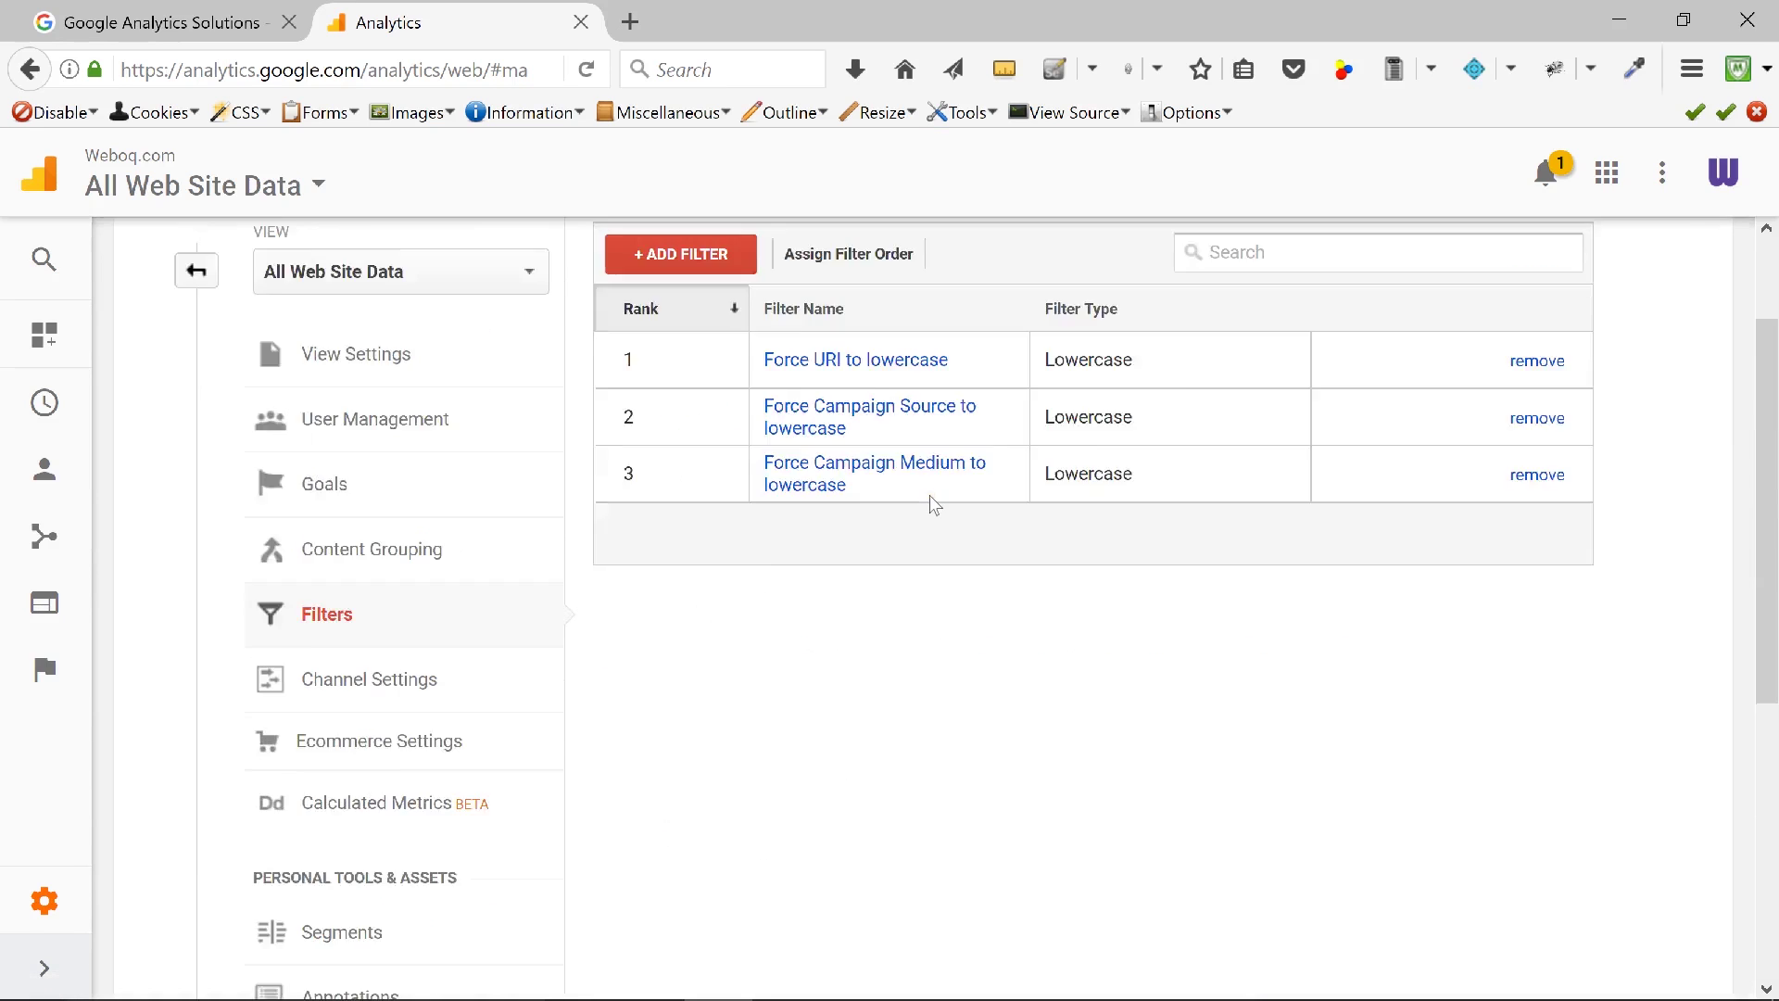
Add a new view filter named "Force Campaign Name to lowercase" and set its filter type to Custom.
left_click(681, 400)
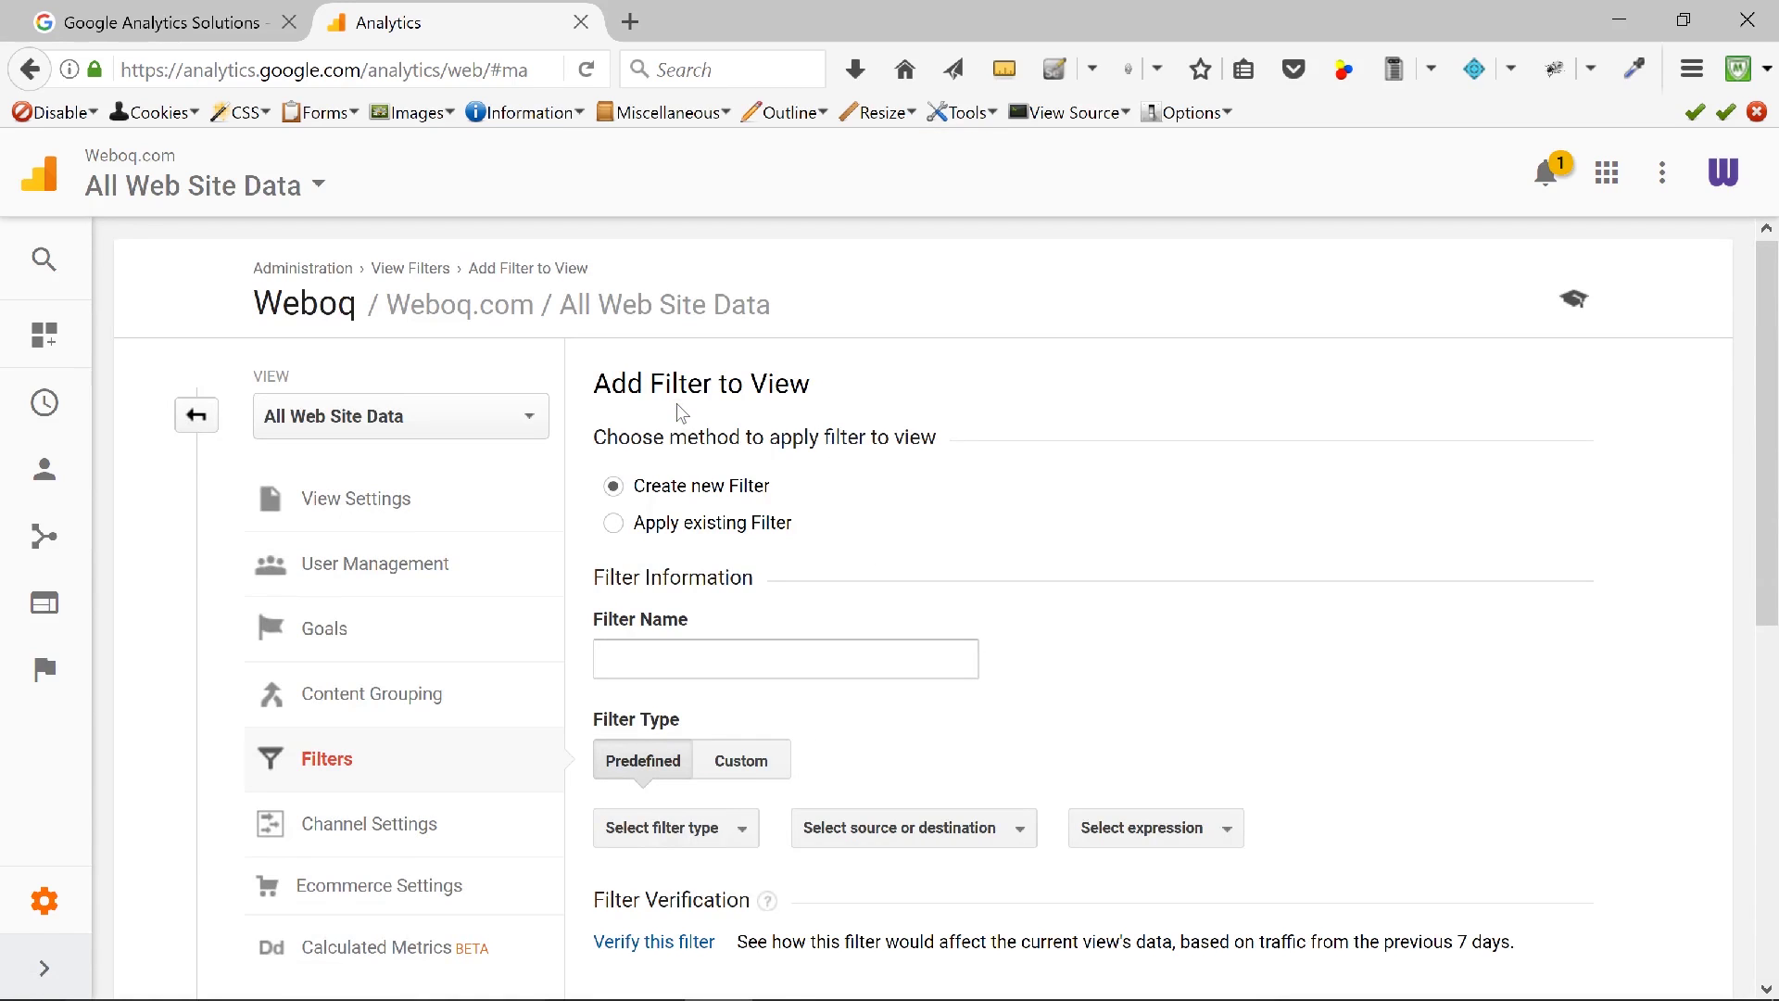
left_click(648, 656)
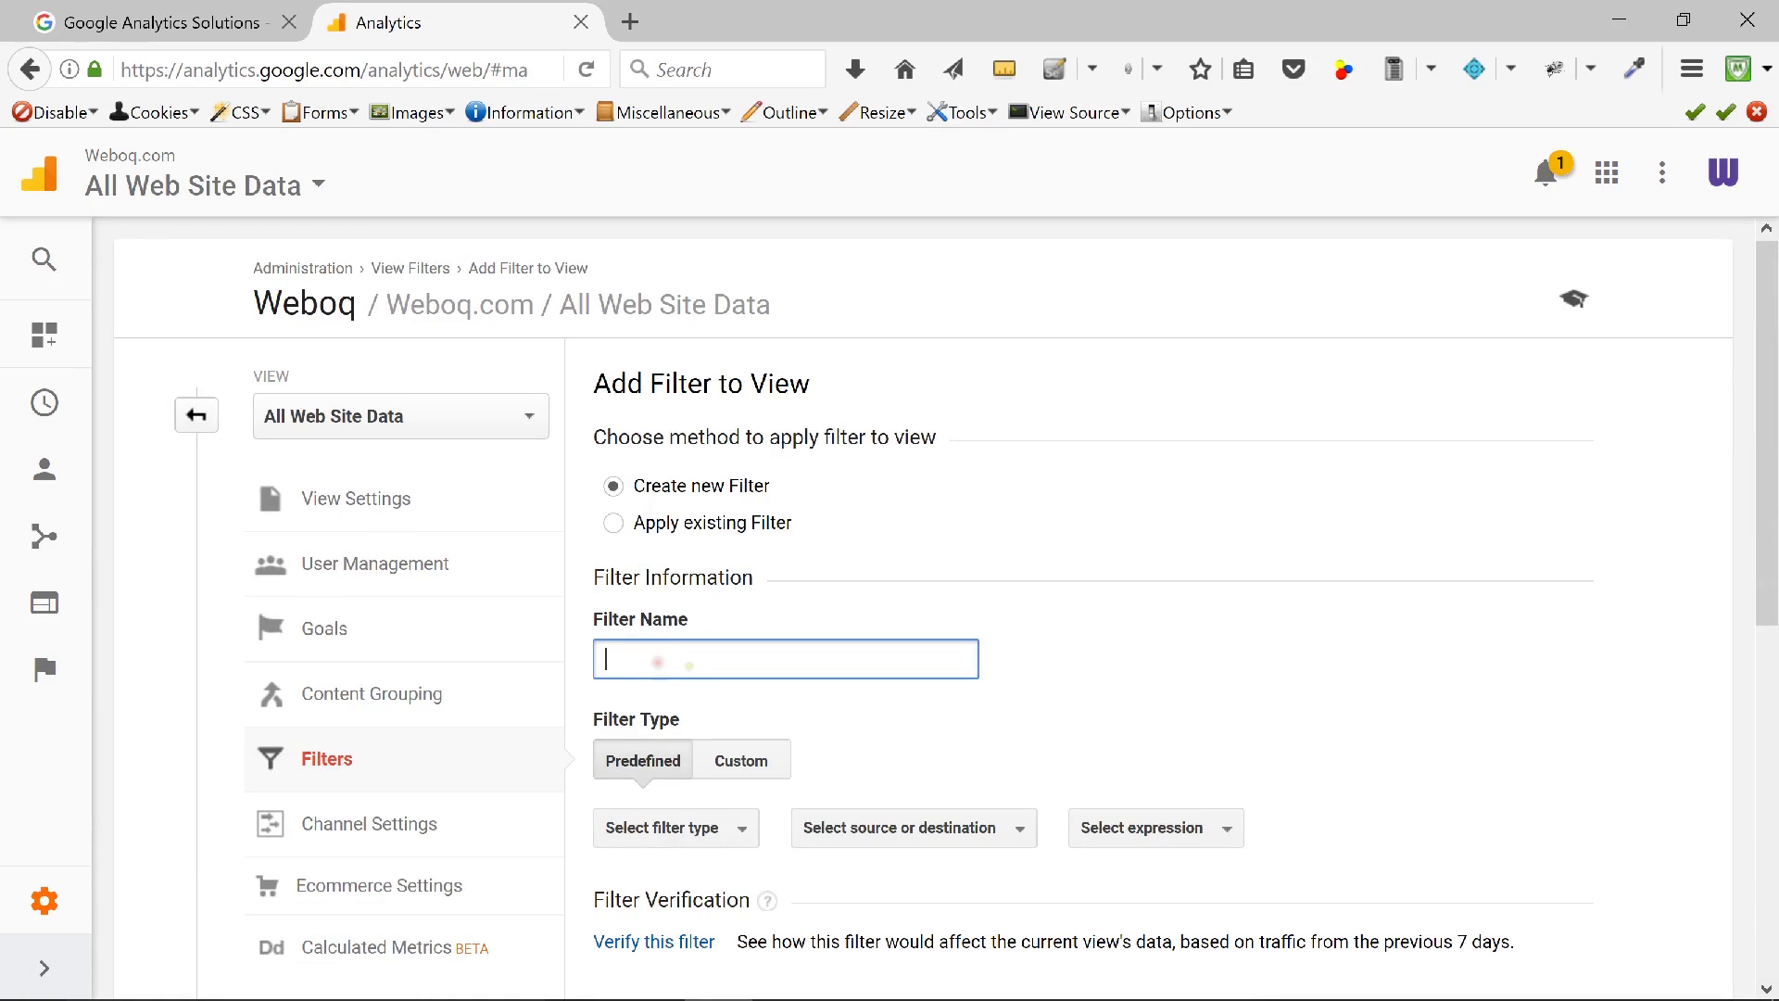
type("Force Campaign Name to lowe")
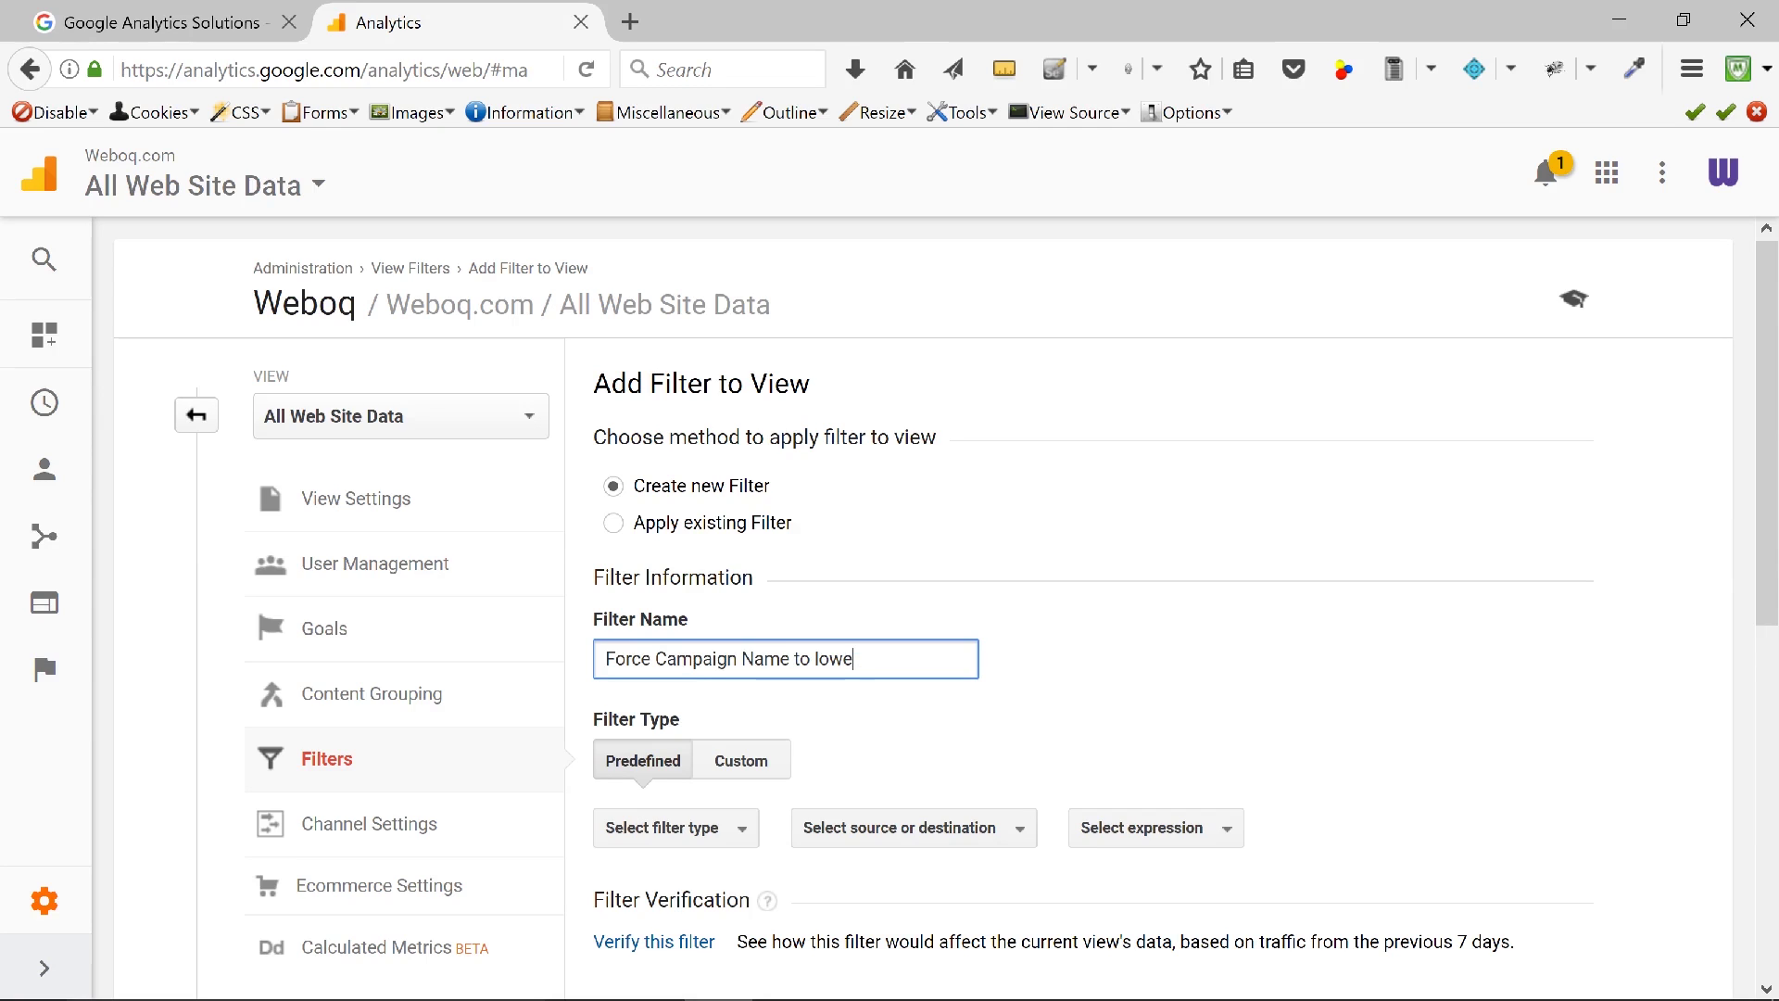
type("ese")
scroll(953, 696, "down", 2)
scroll(953, 697, "down", 3)
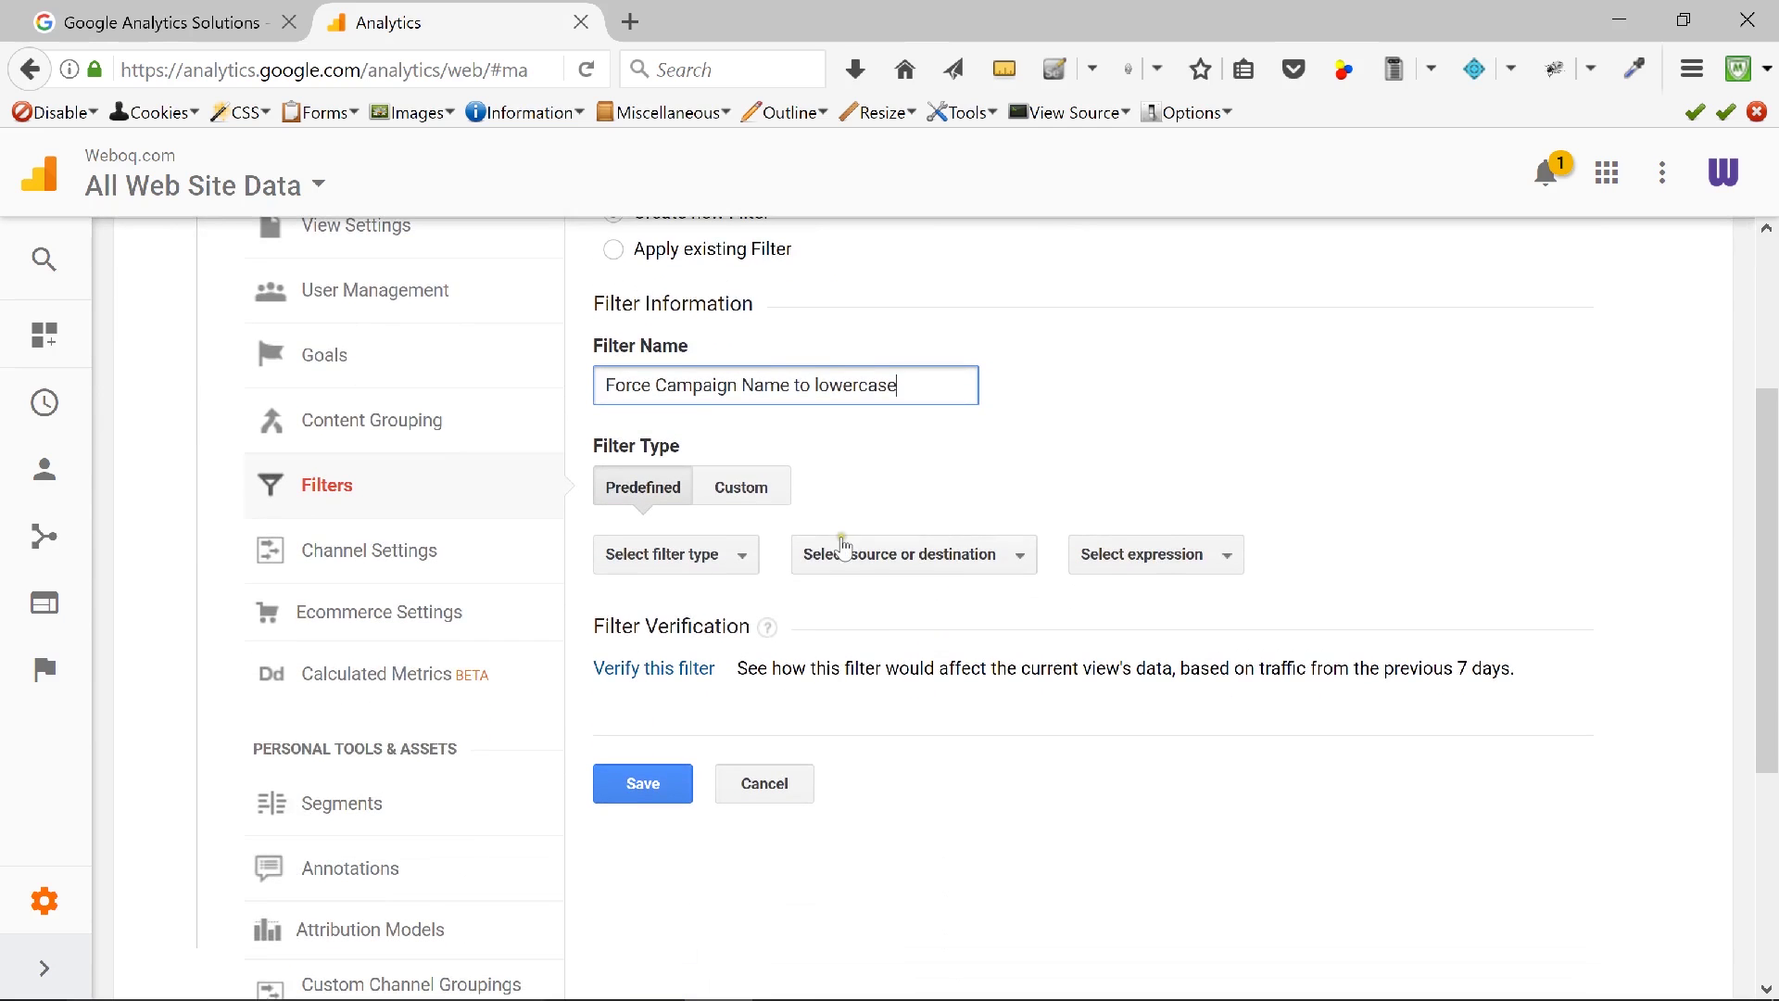
left_click(741, 488)
Make the custom filter a Lowercase filter on the Campaign Name field and save it.
scroll(769, 519, "down", 3)
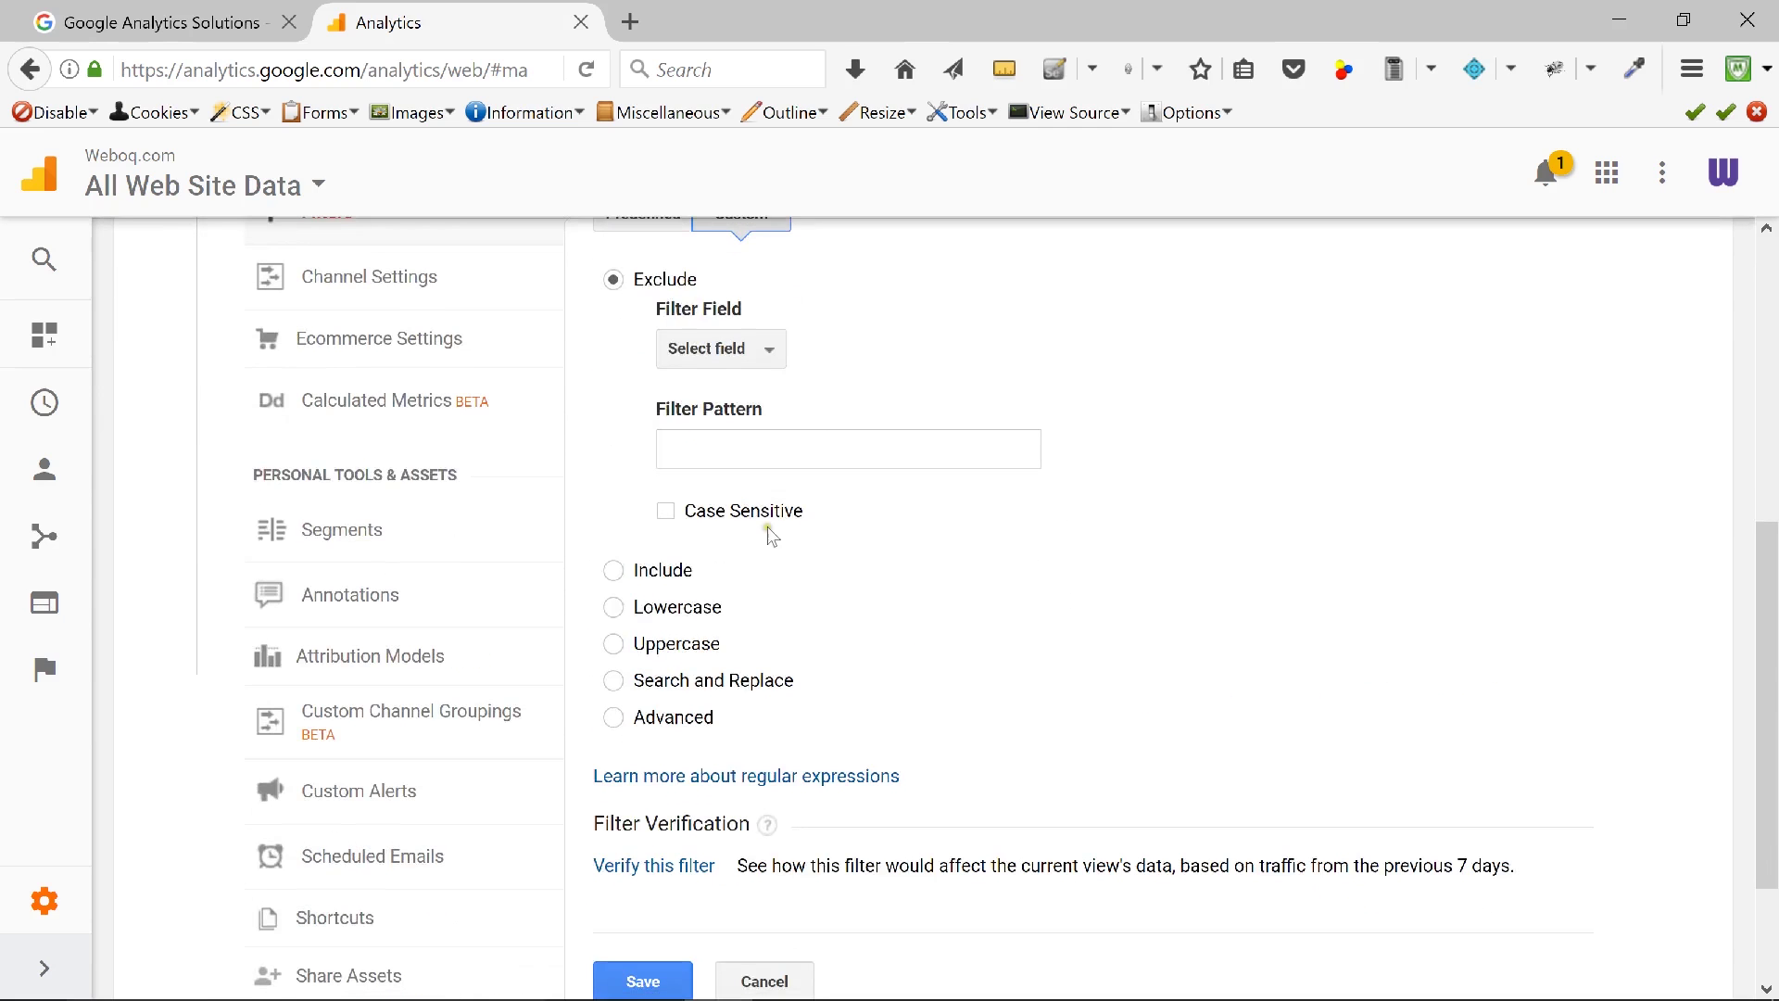
left_click(614, 607)
scroll(830, 559, "down", 1)
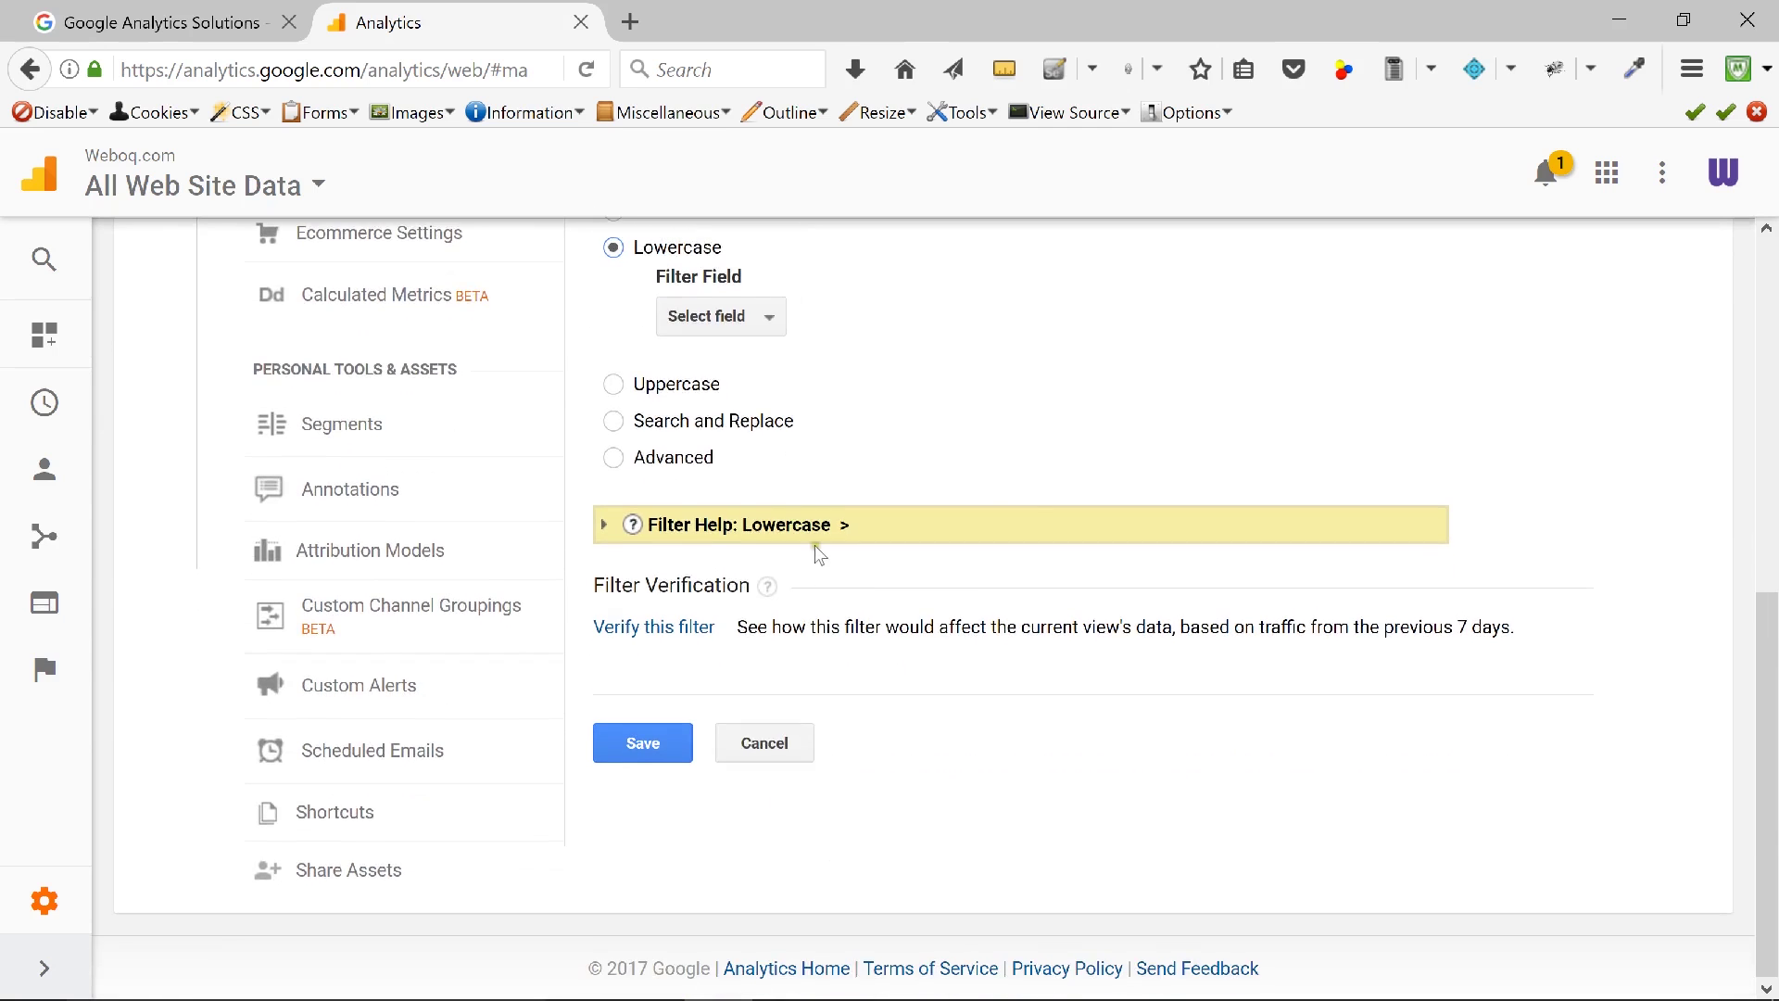
left_click(752, 324)
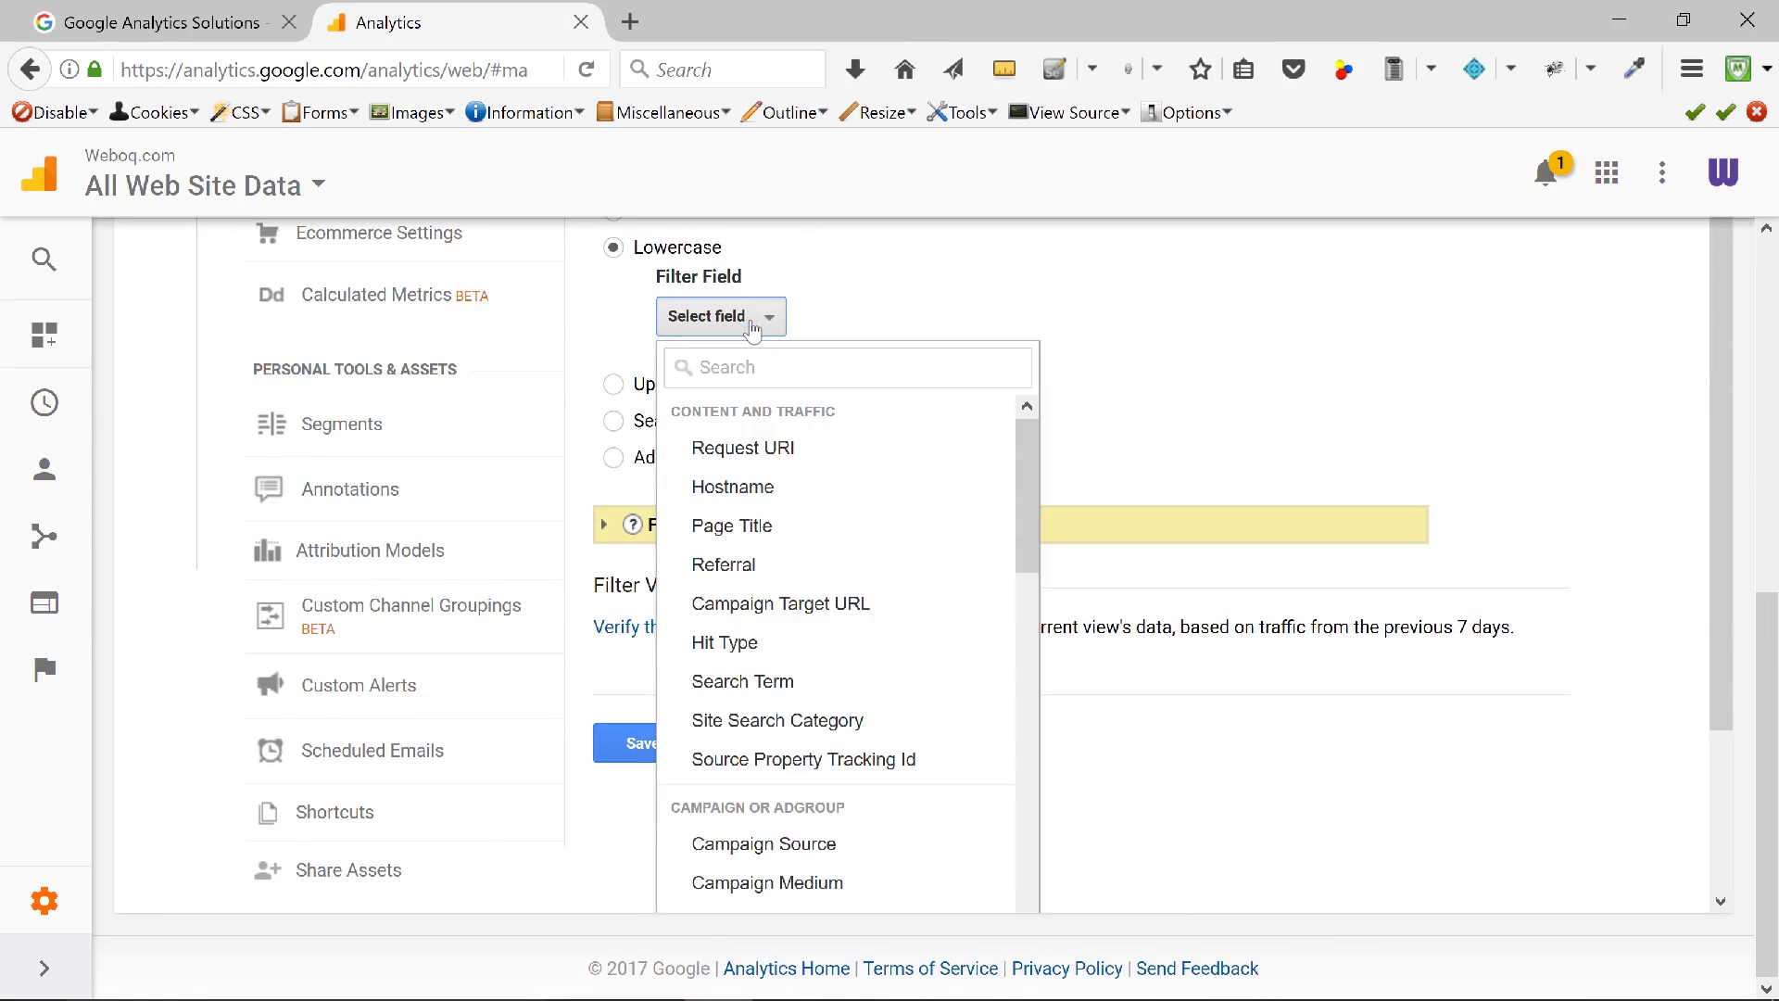
left_click(755, 370)
type("ca")
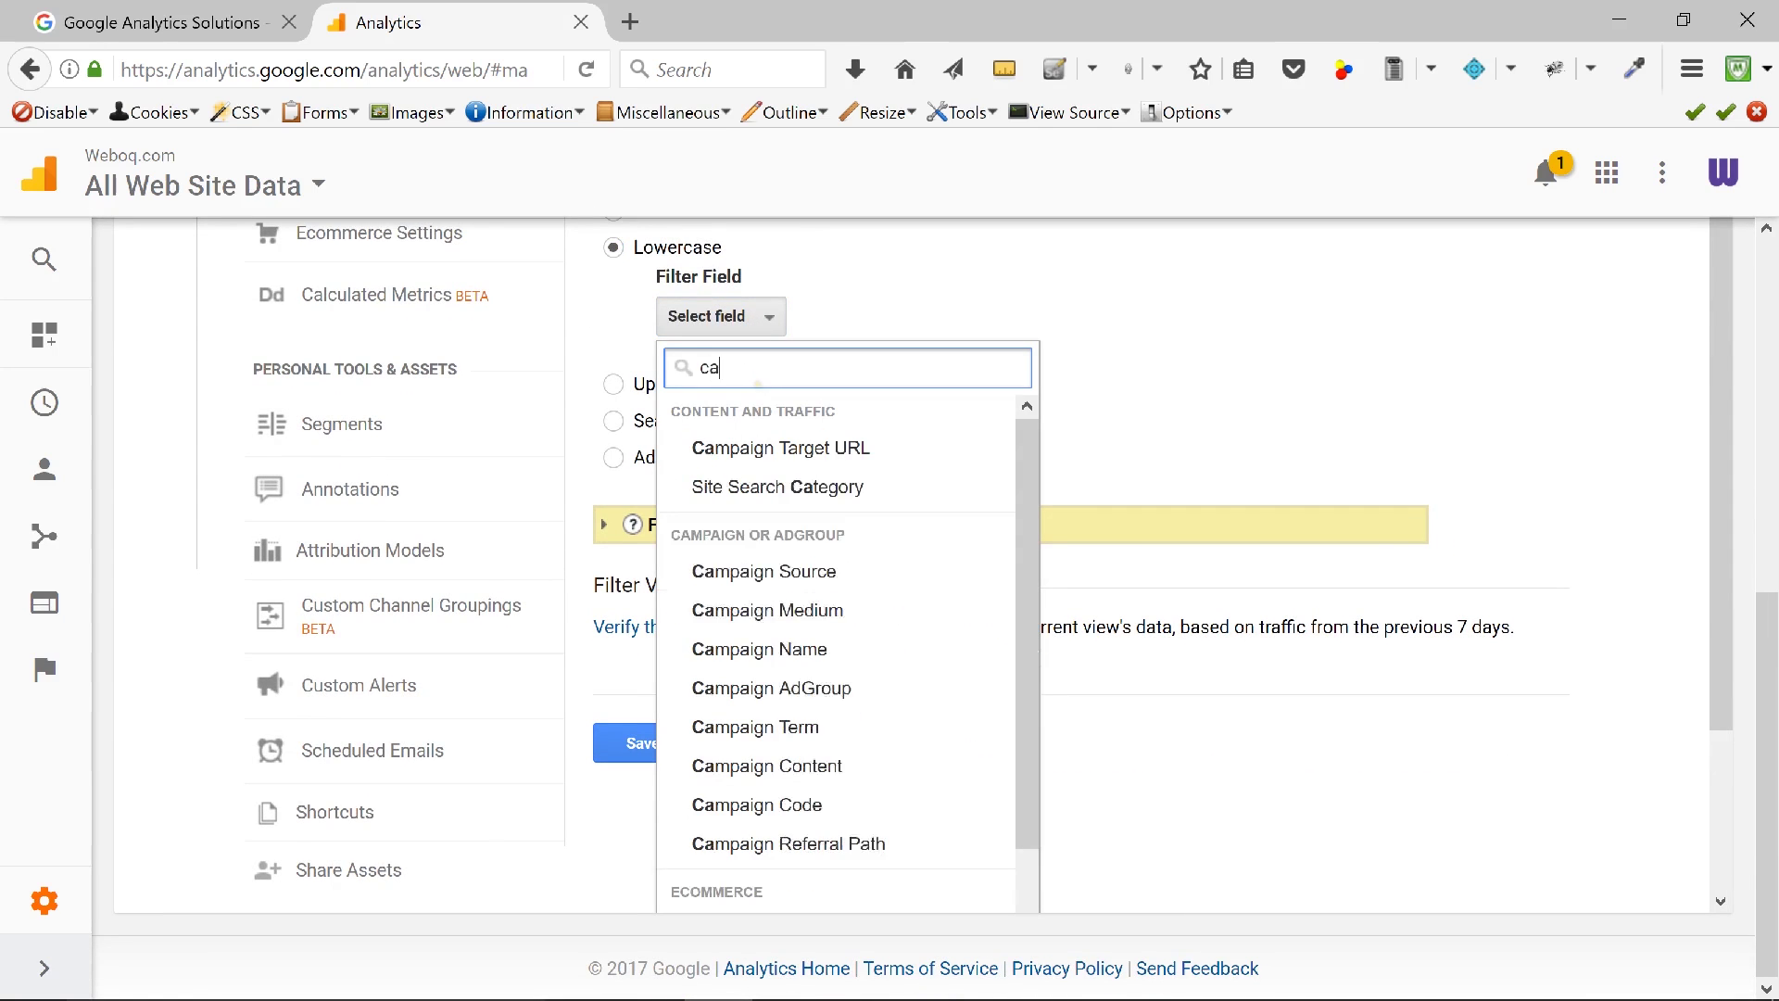
left_click(792, 648)
left_click(692, 760)
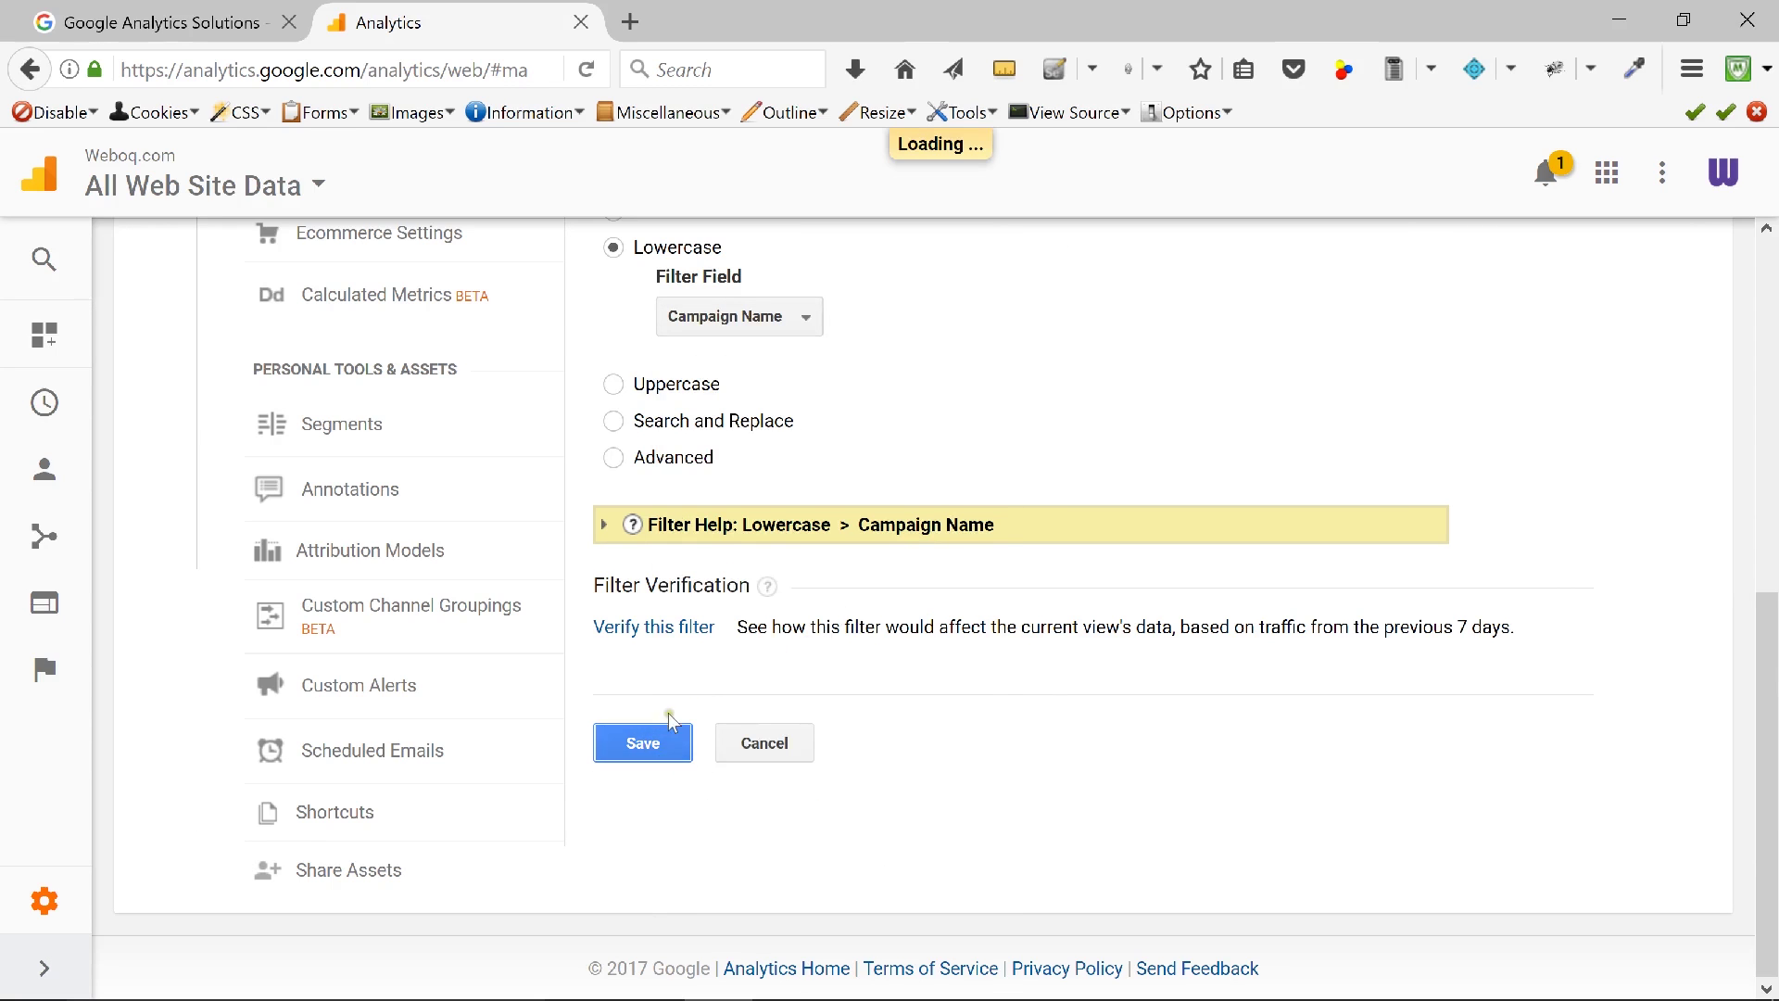
Add a new view filter named "Force Campaign Content to lowercase" and set its filter type to Custom.
left_click(690, 408)
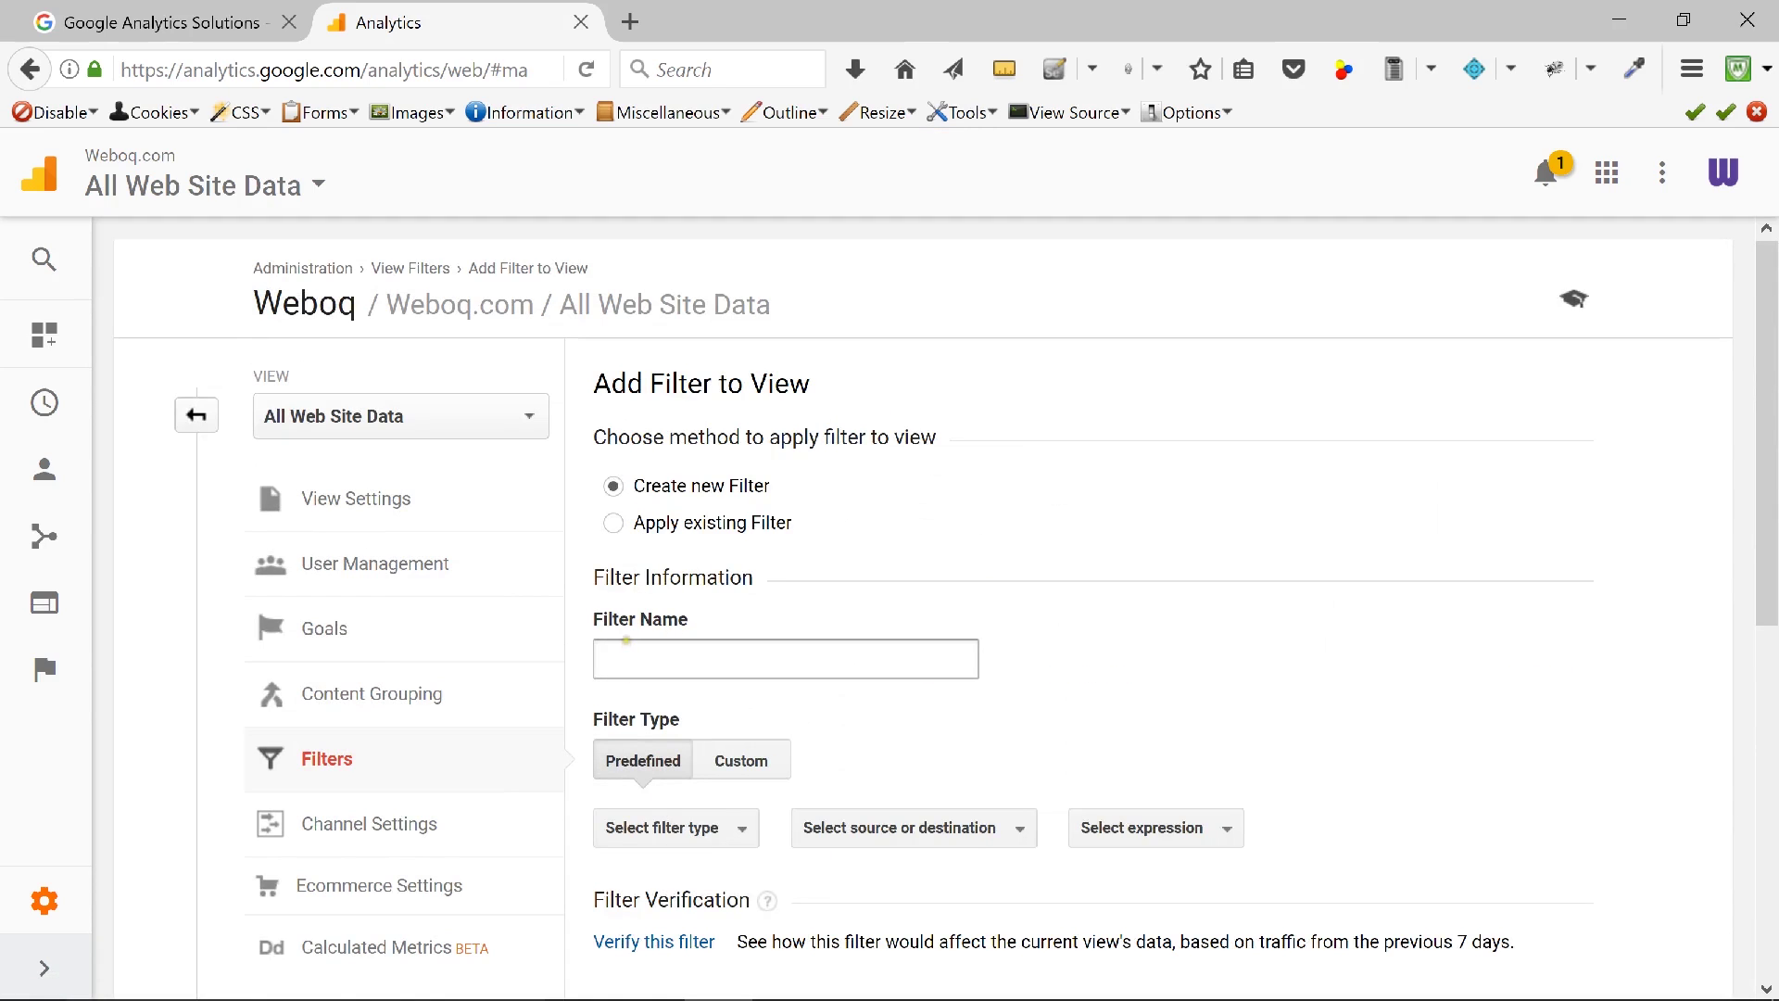
left_click(635, 661)
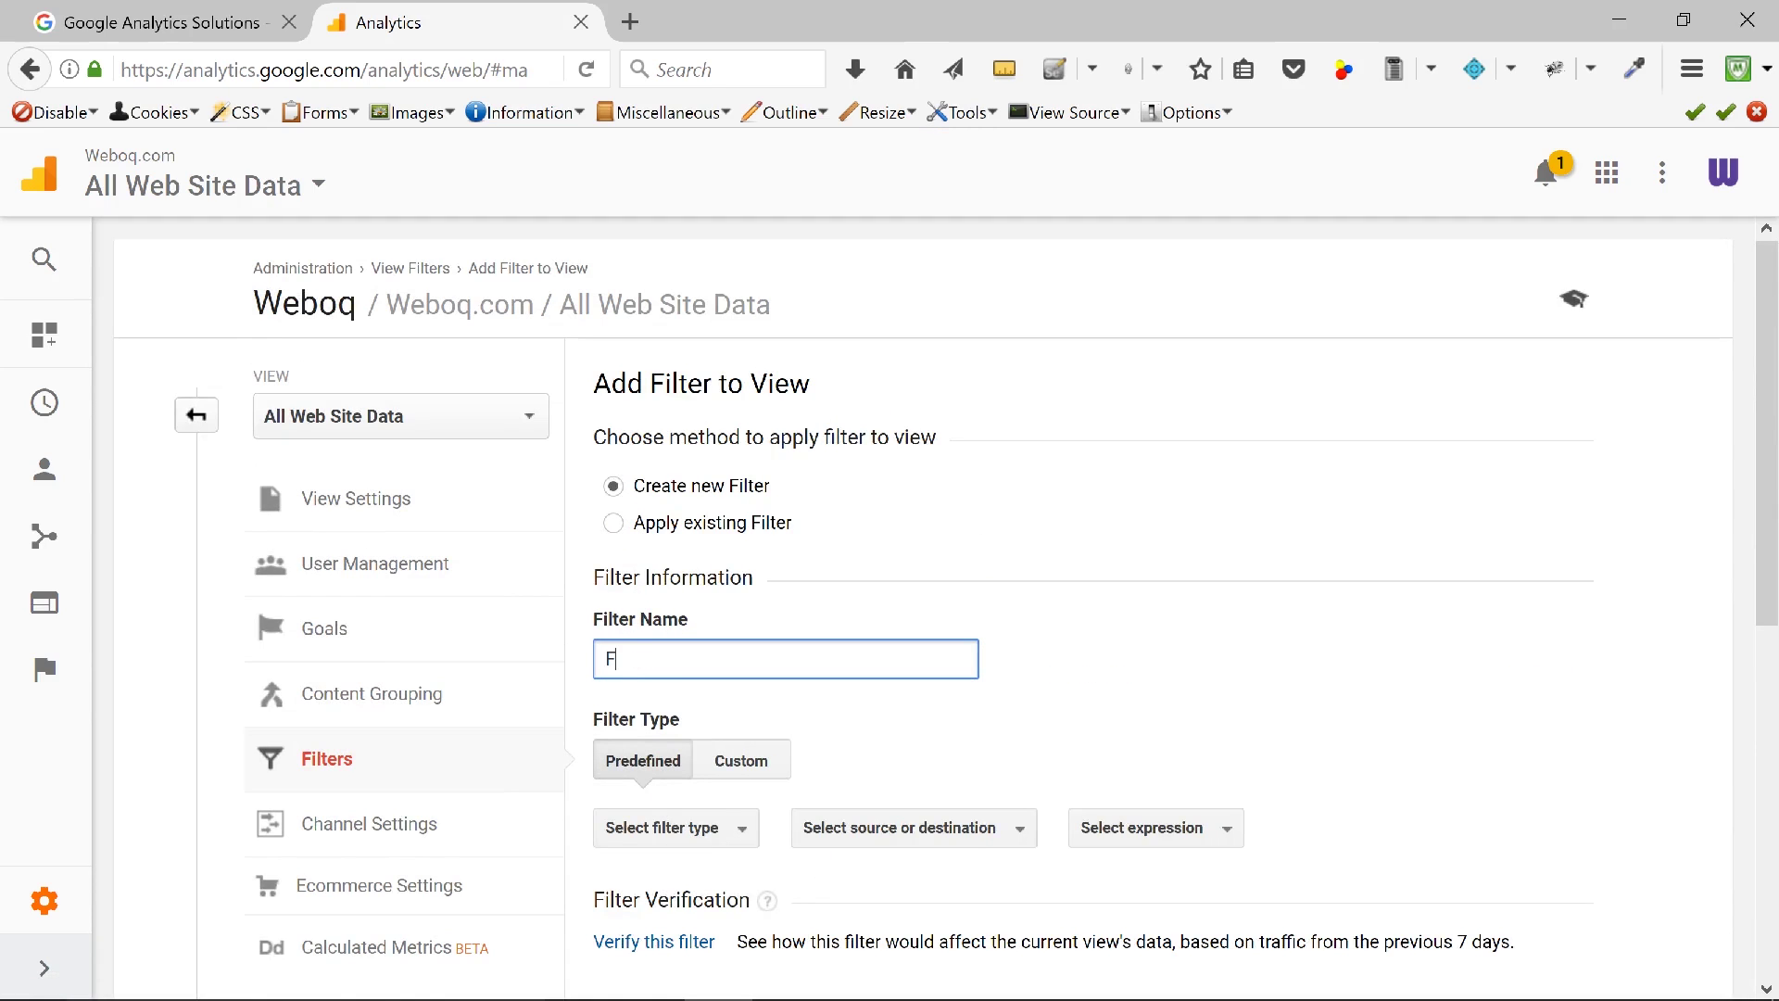
type("Force Campaign Conte")
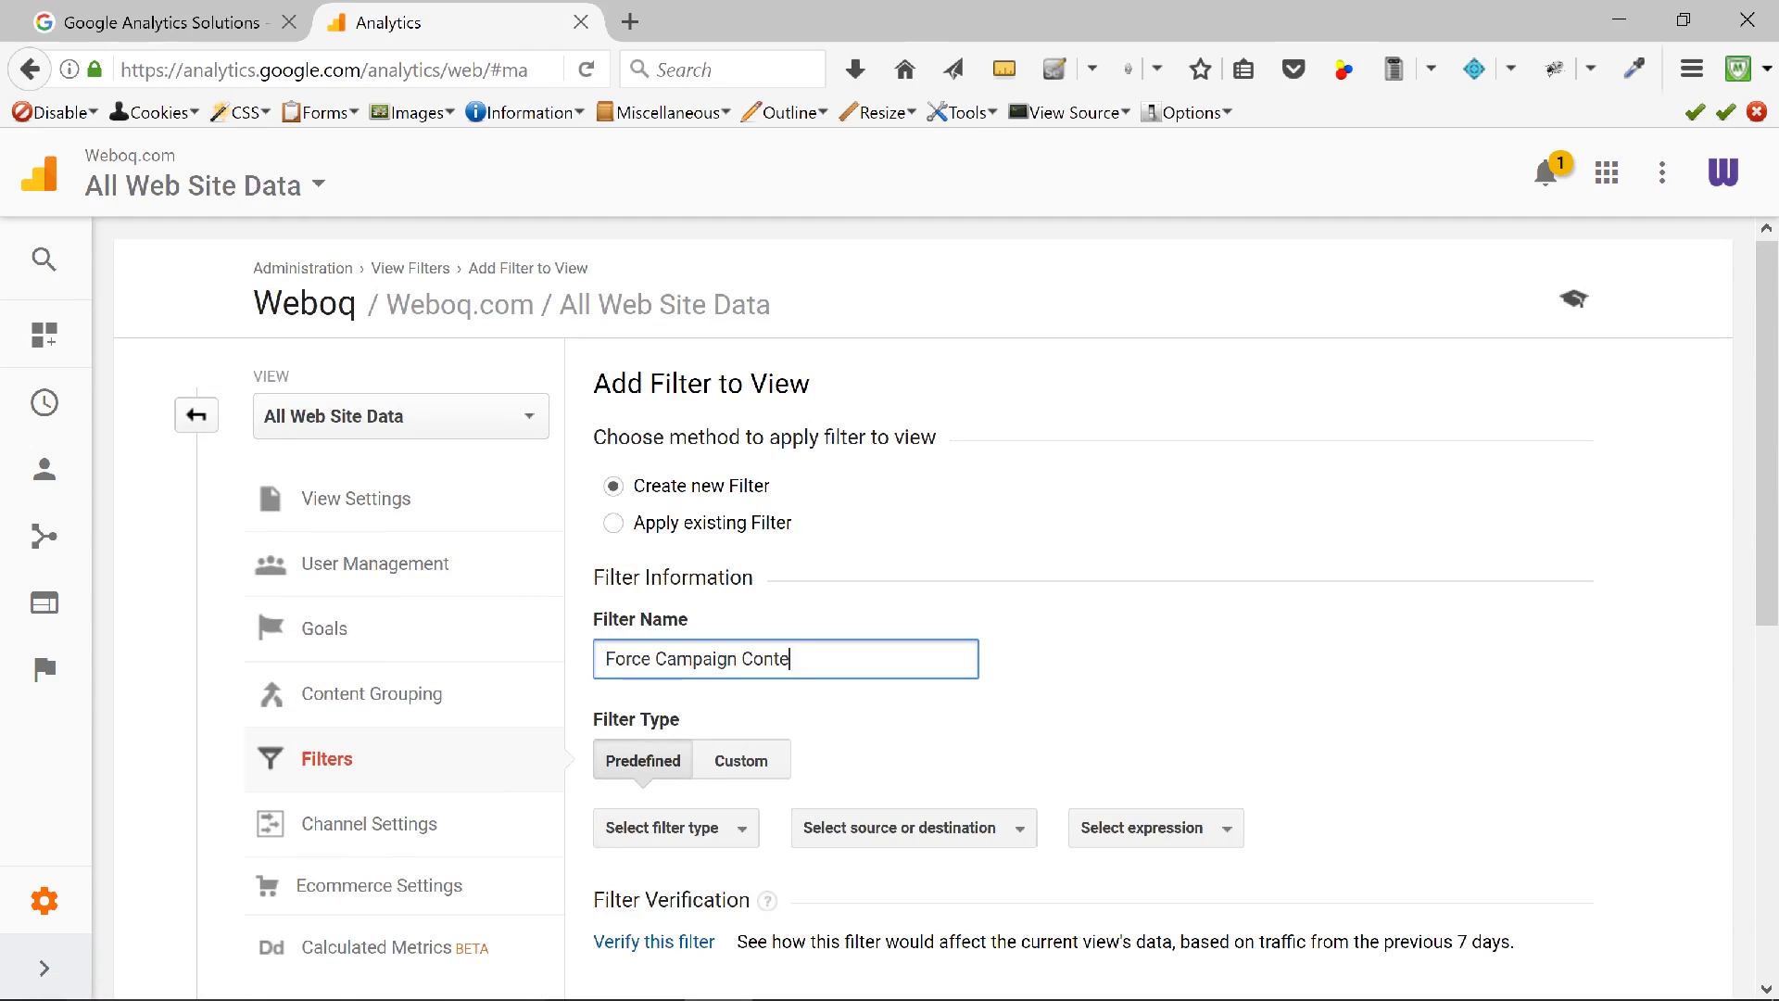
type("nt to lowercase")
scroll(1292, 649, "down", 3)
left_click(743, 488)
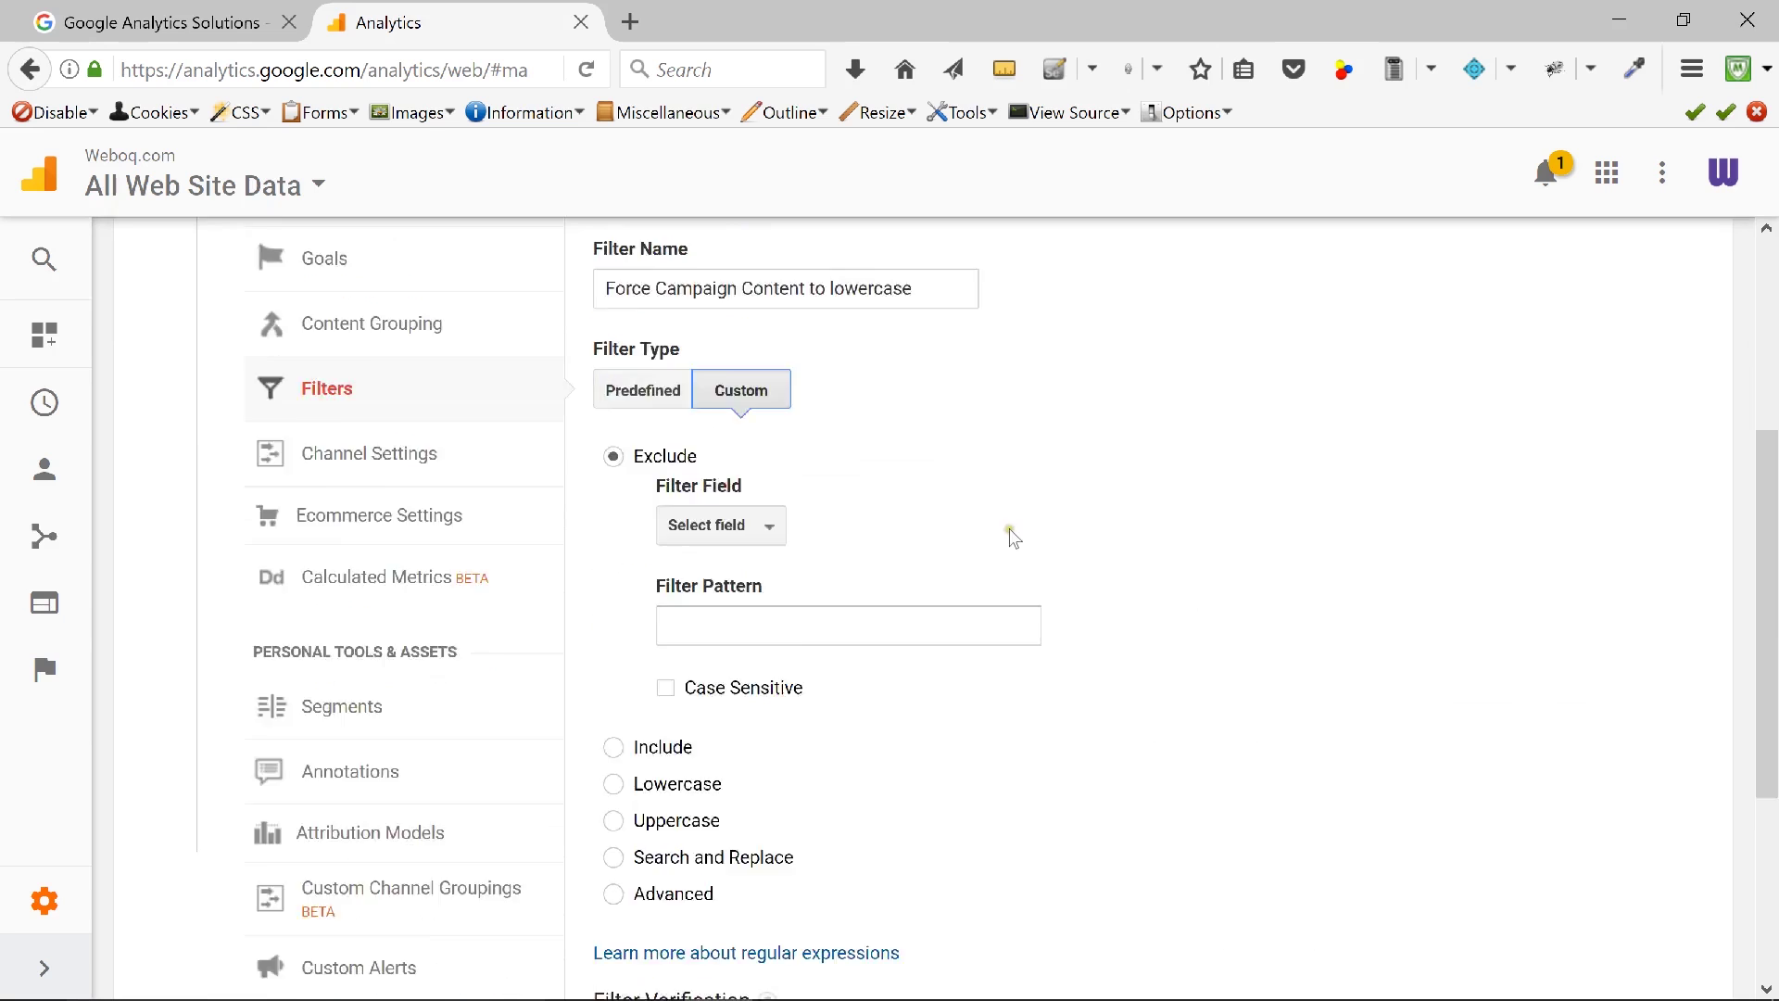
Make the custom filter a Lowercase filter on the Campaign Content field and save it.
scroll(1013, 532, "down", 2)
left_click(613, 607)
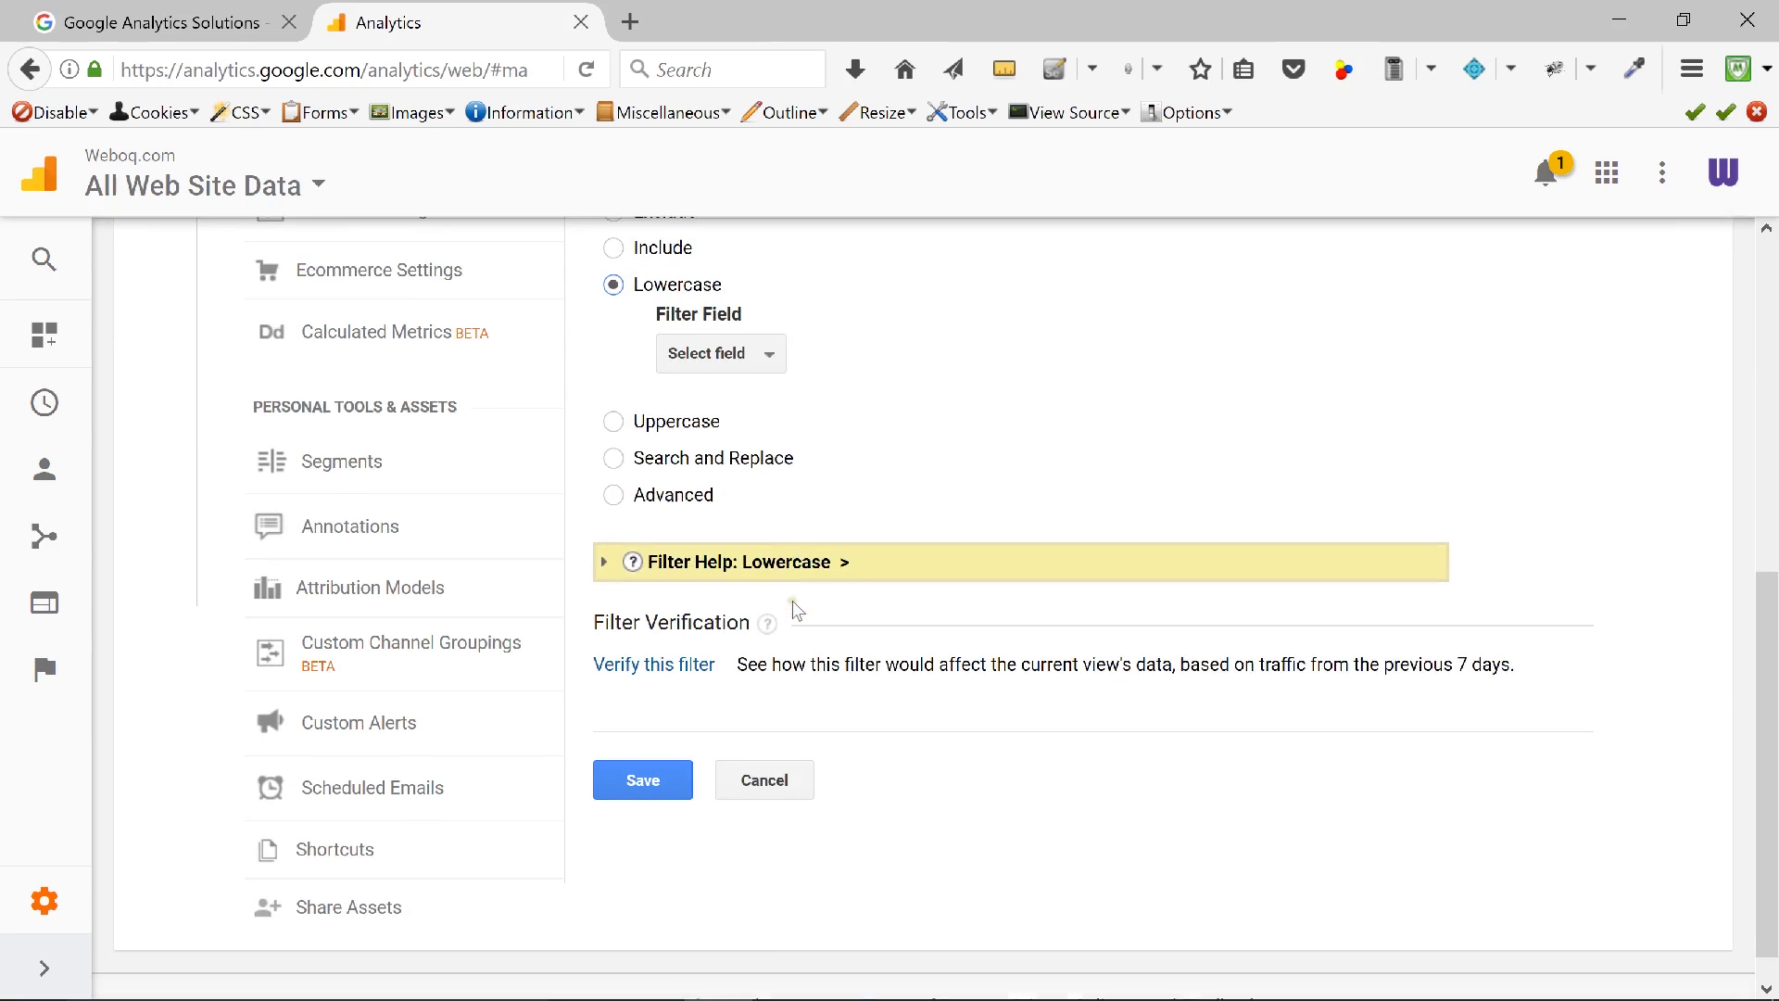
left_click(741, 317)
left_click(762, 368)
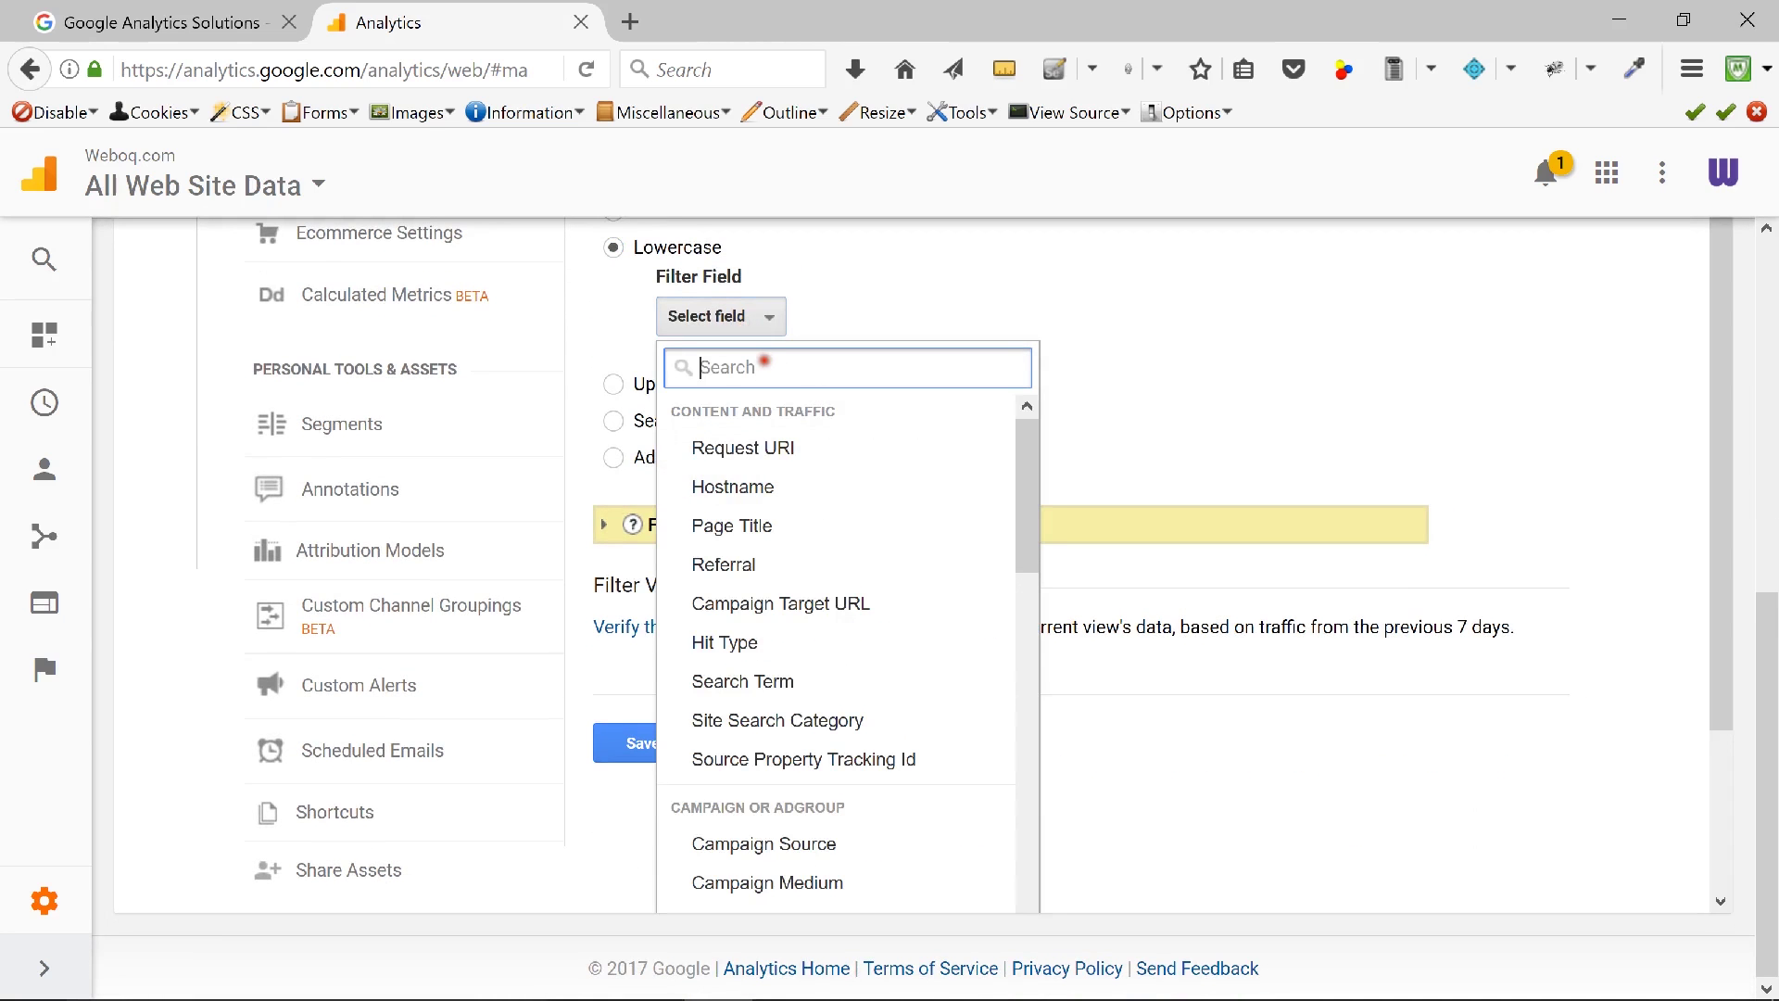
type("cont")
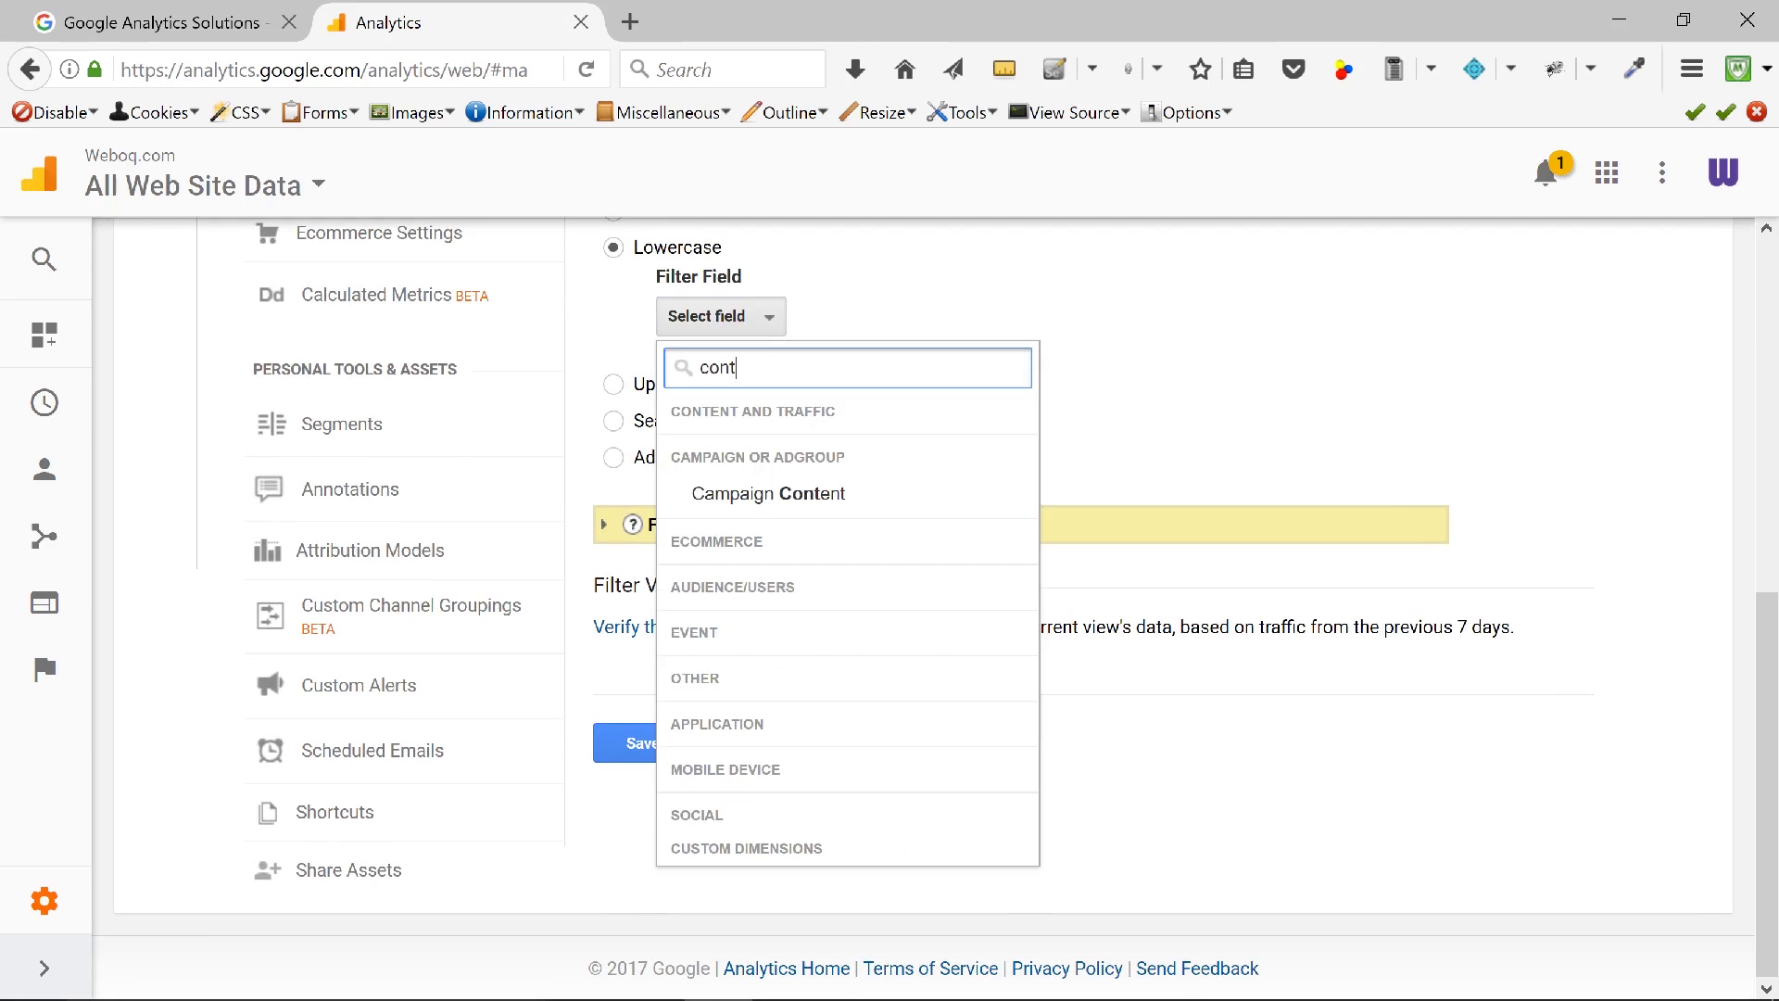
left_click(755, 526)
left_click(642, 743)
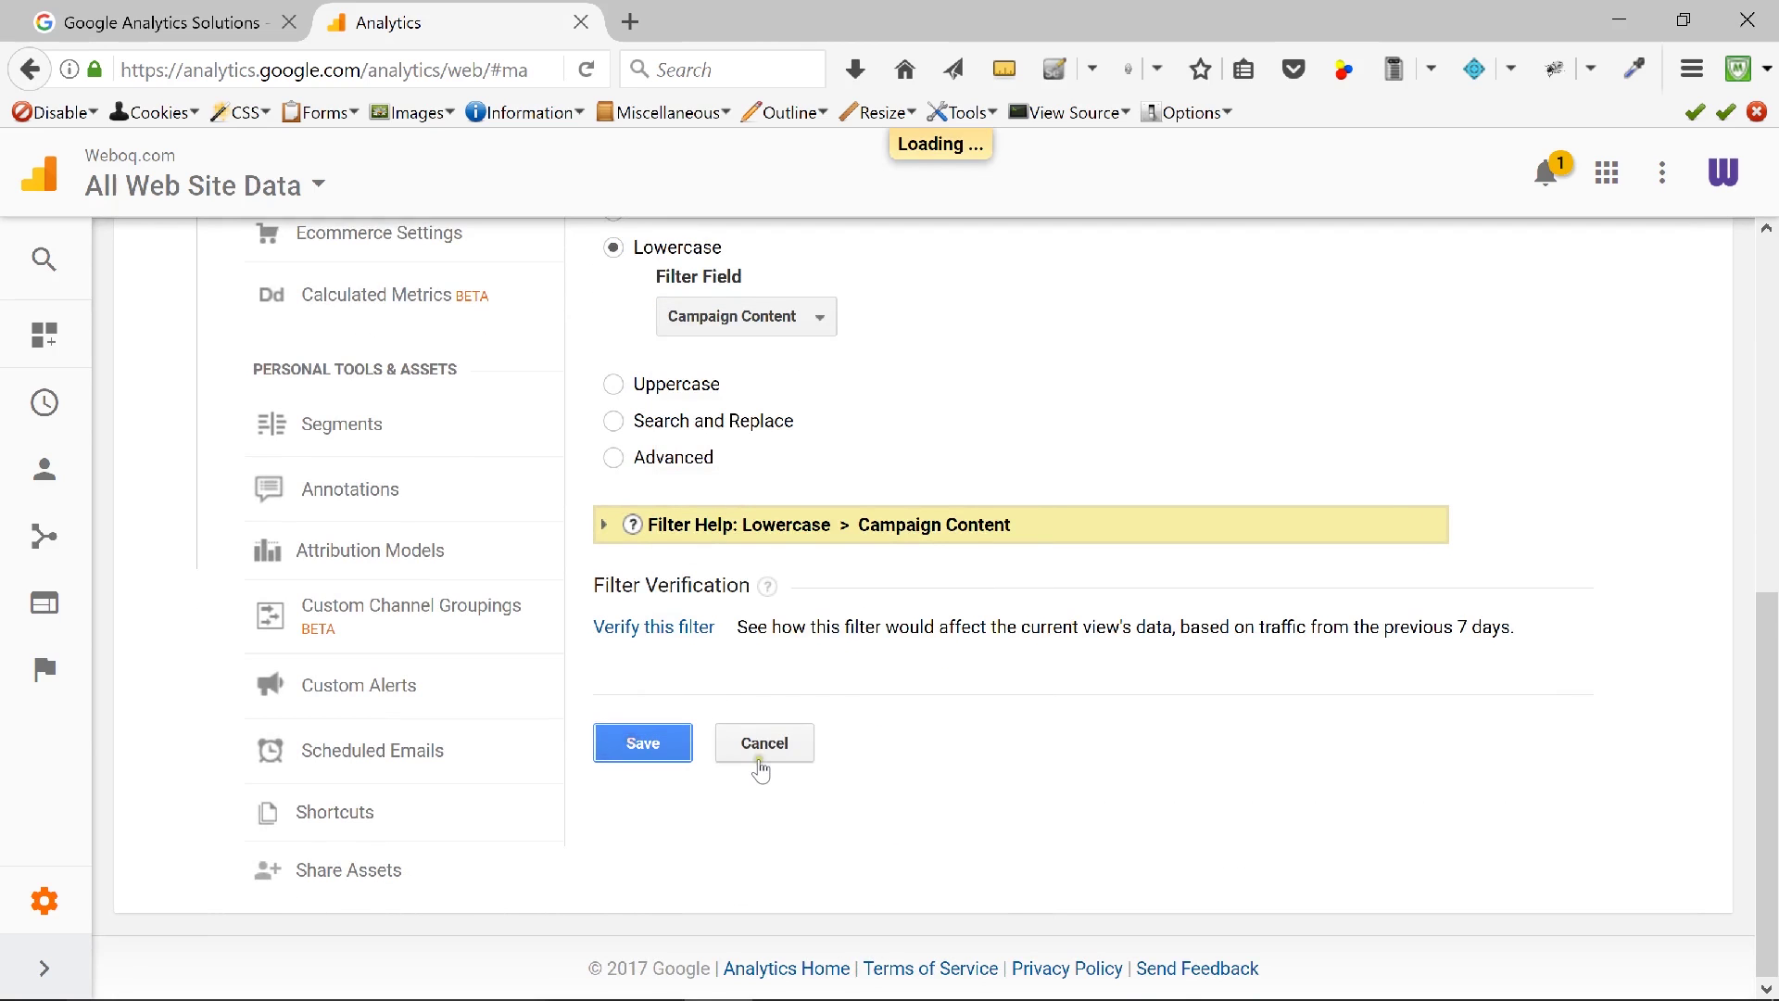
Add a new view filter named "Force Campaign Term to lowercase" and set its filter type to Custom.
left_click(679, 290)
left_click(638, 556)
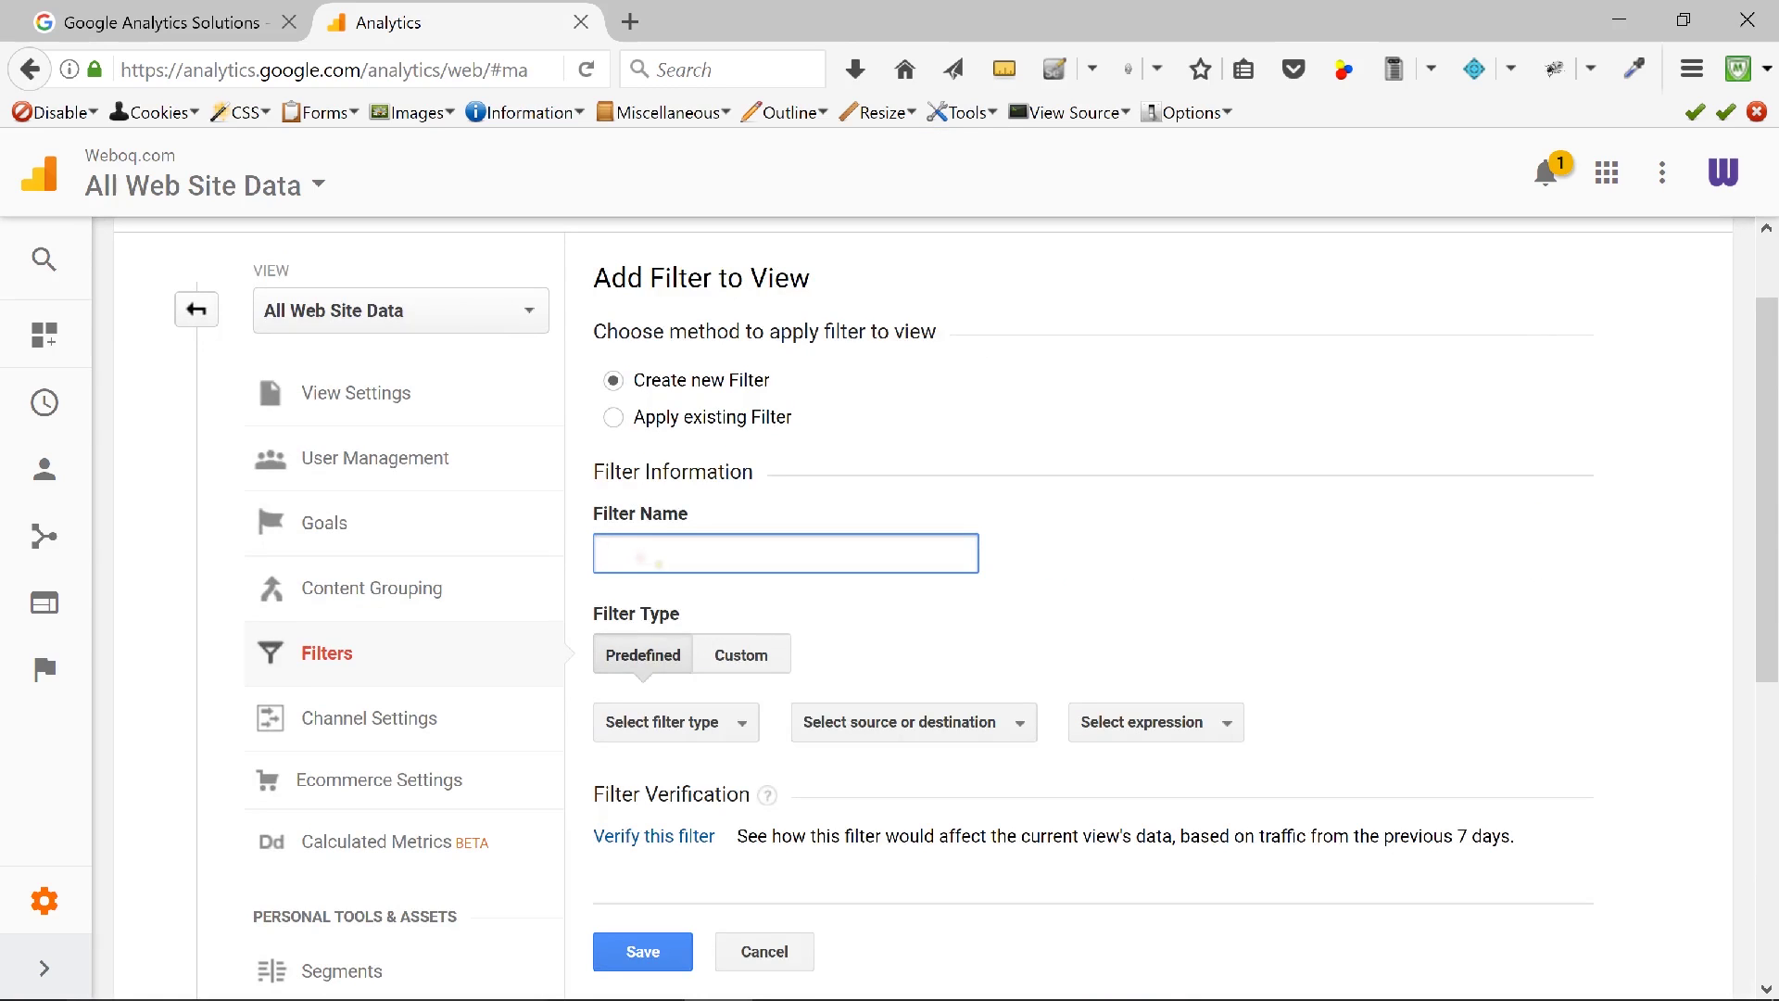
type("Force Campaign Term")
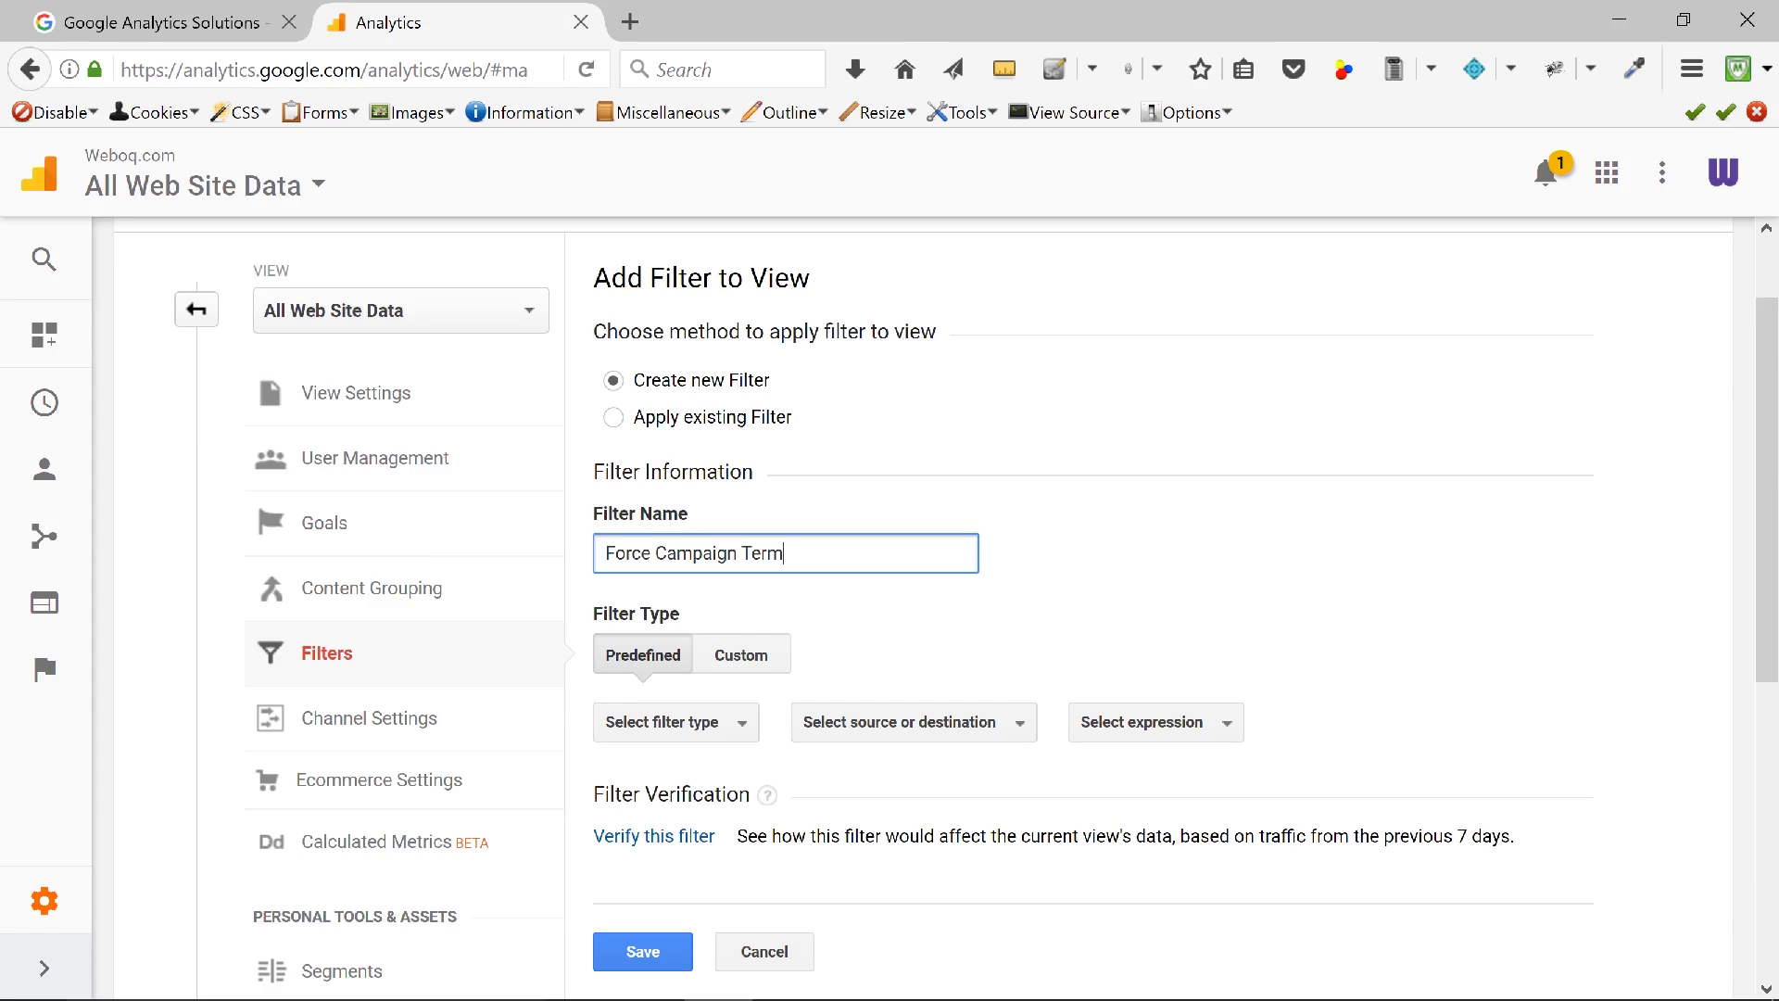
type(" to lowerca")
scroll(1121, 481, "down", 3)
left_click(711, 395)
Make the custom filter a Lowercase filter on the Campaign Term field and save it.
scroll(866, 407, "down", 3)
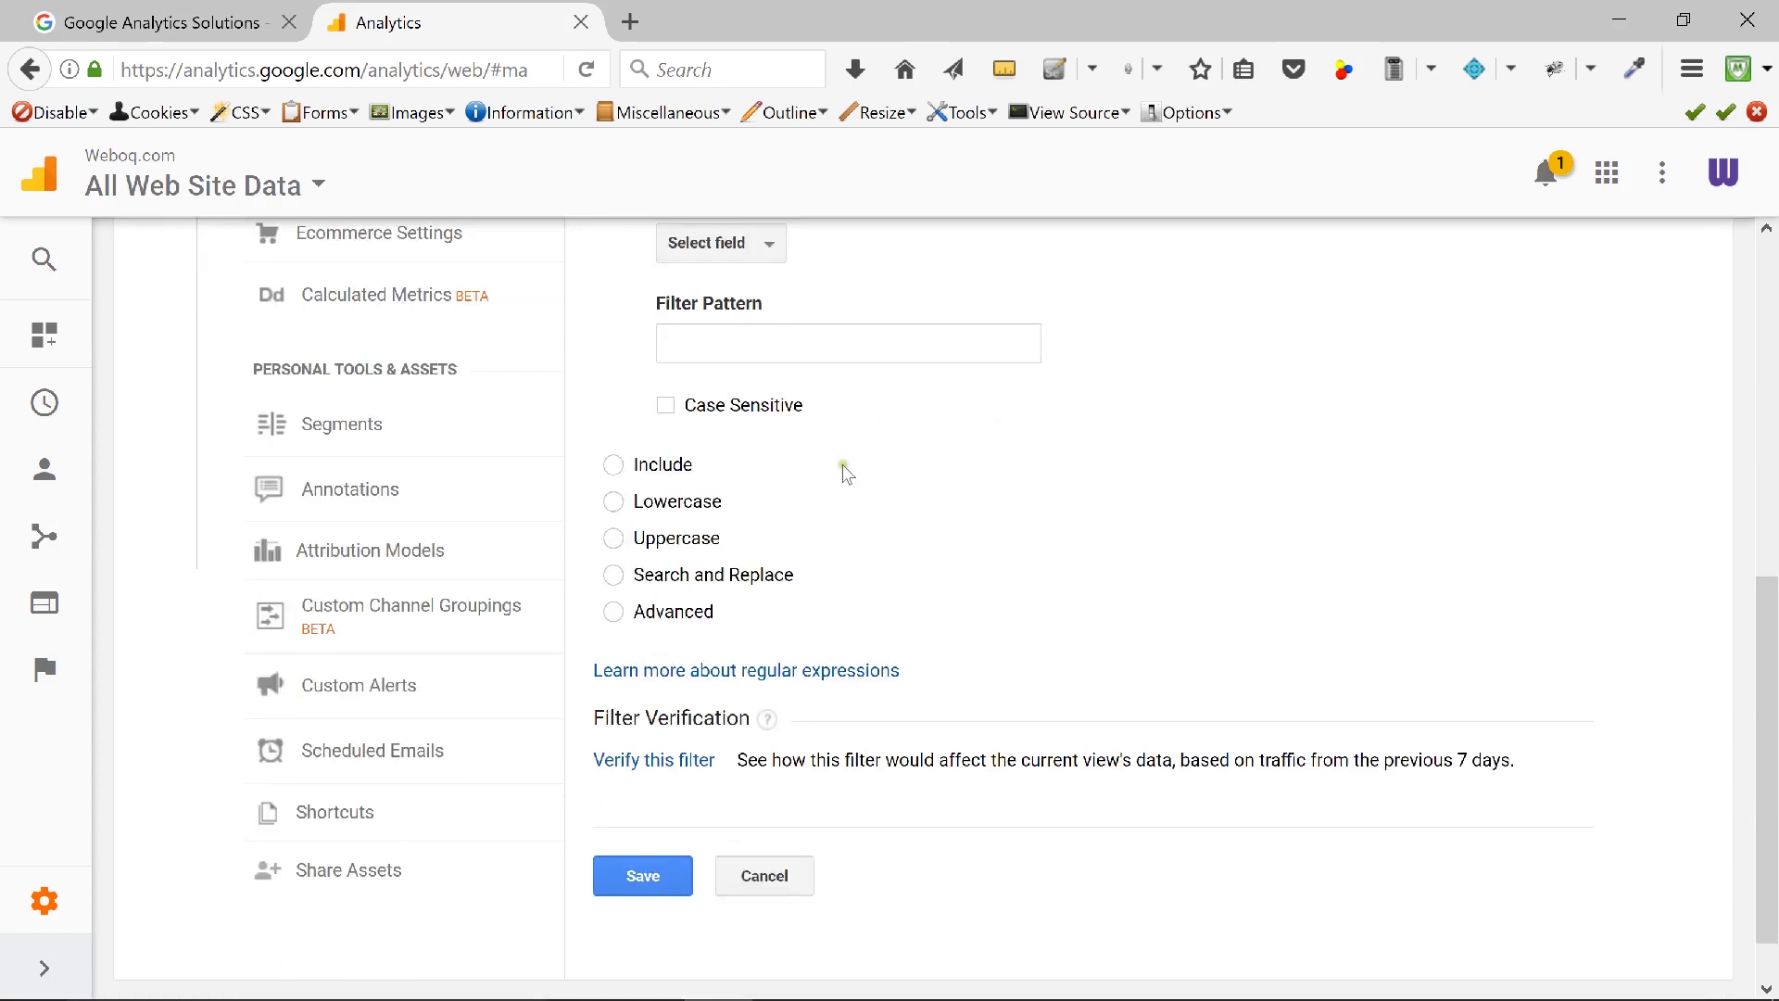
left_click(614, 501)
left_click(741, 320)
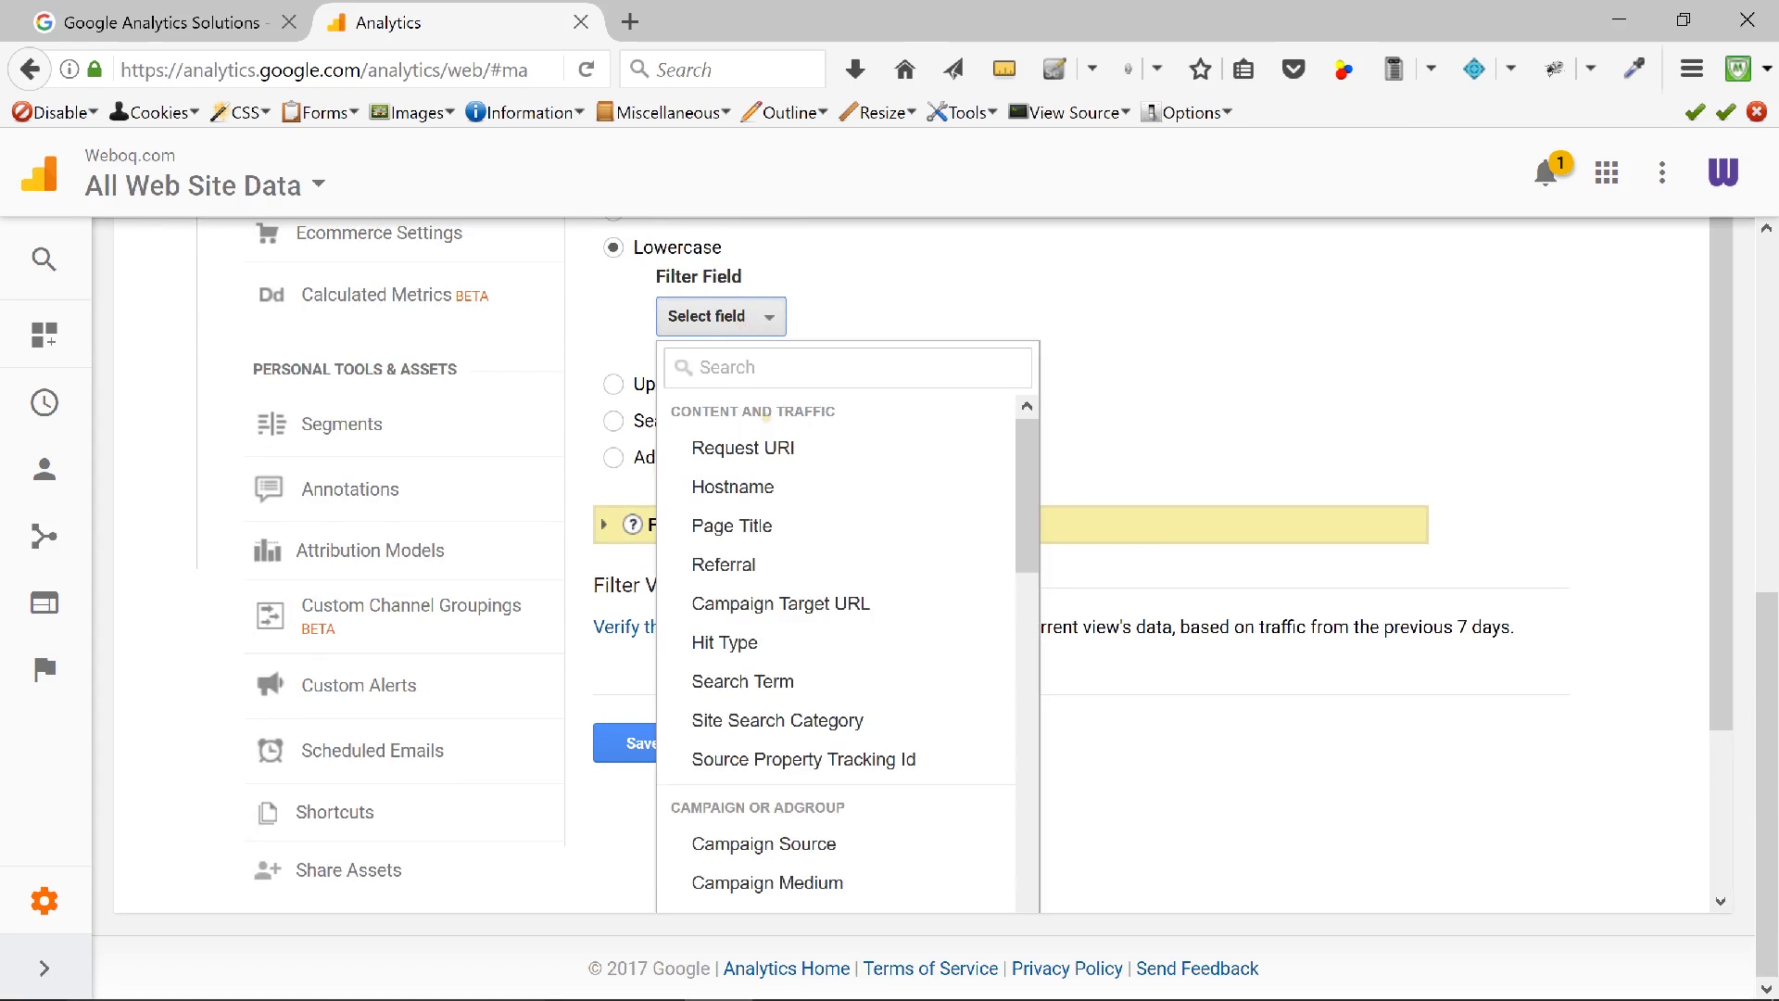
type("ter")
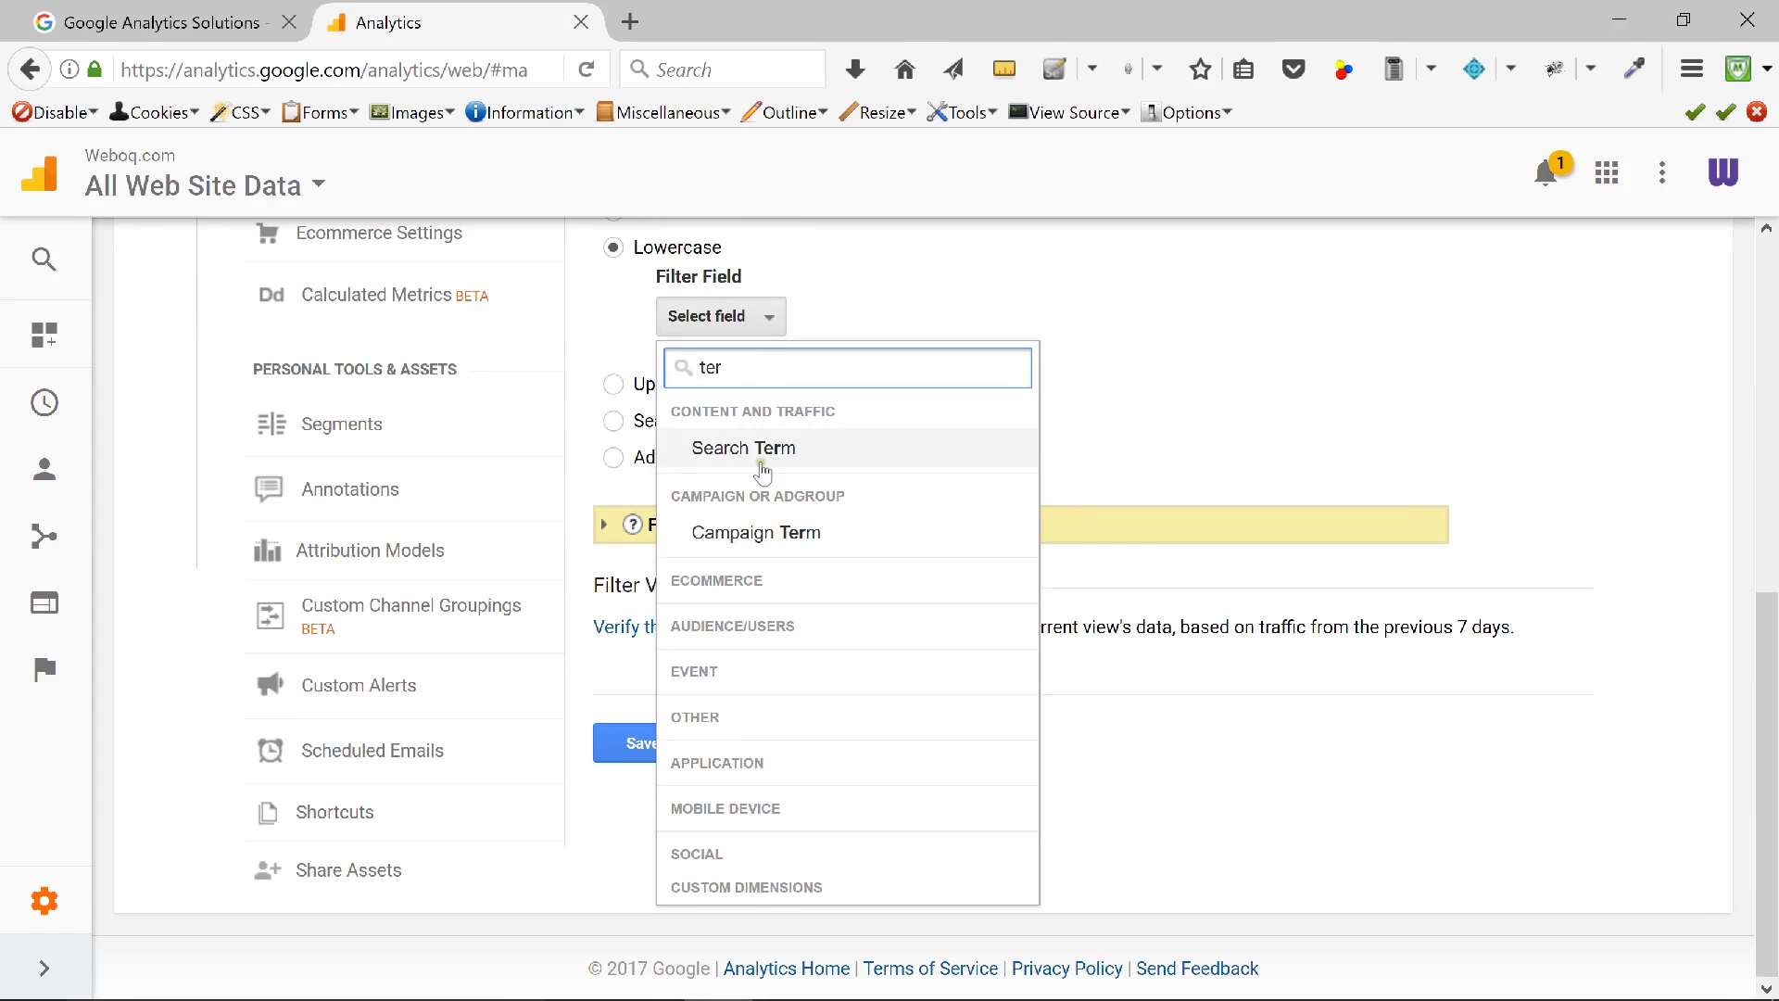
left_click(744, 536)
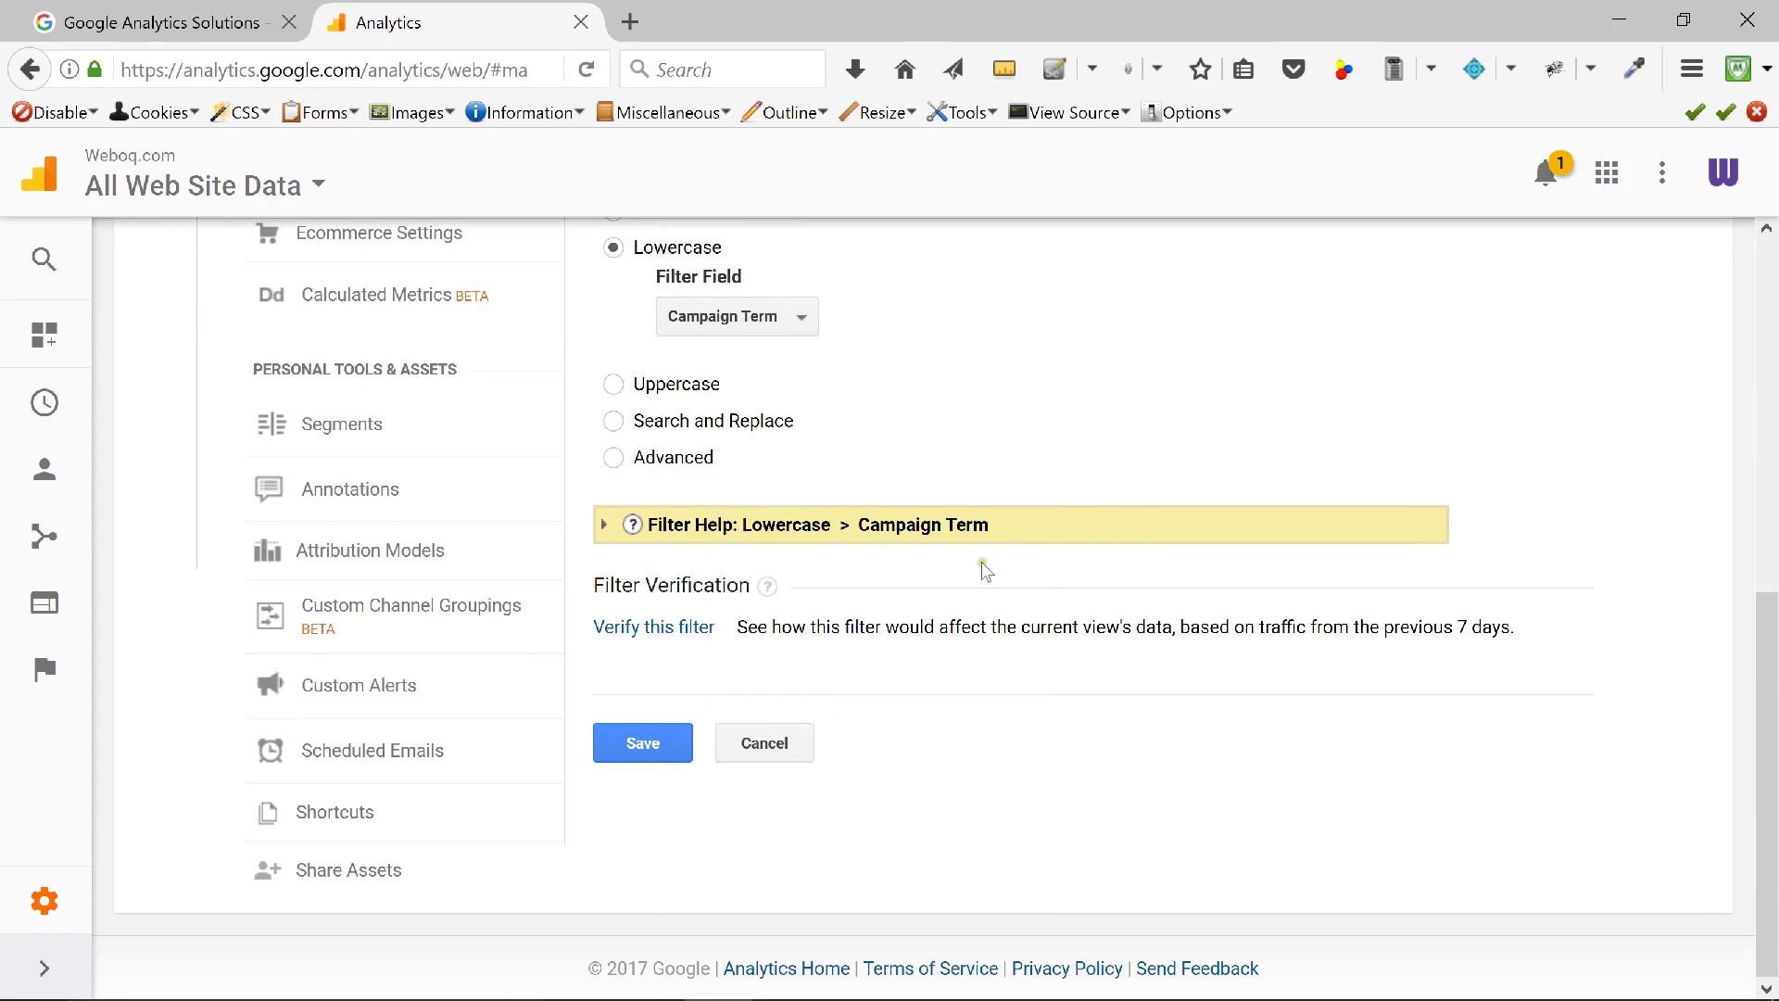
left_click(648, 746)
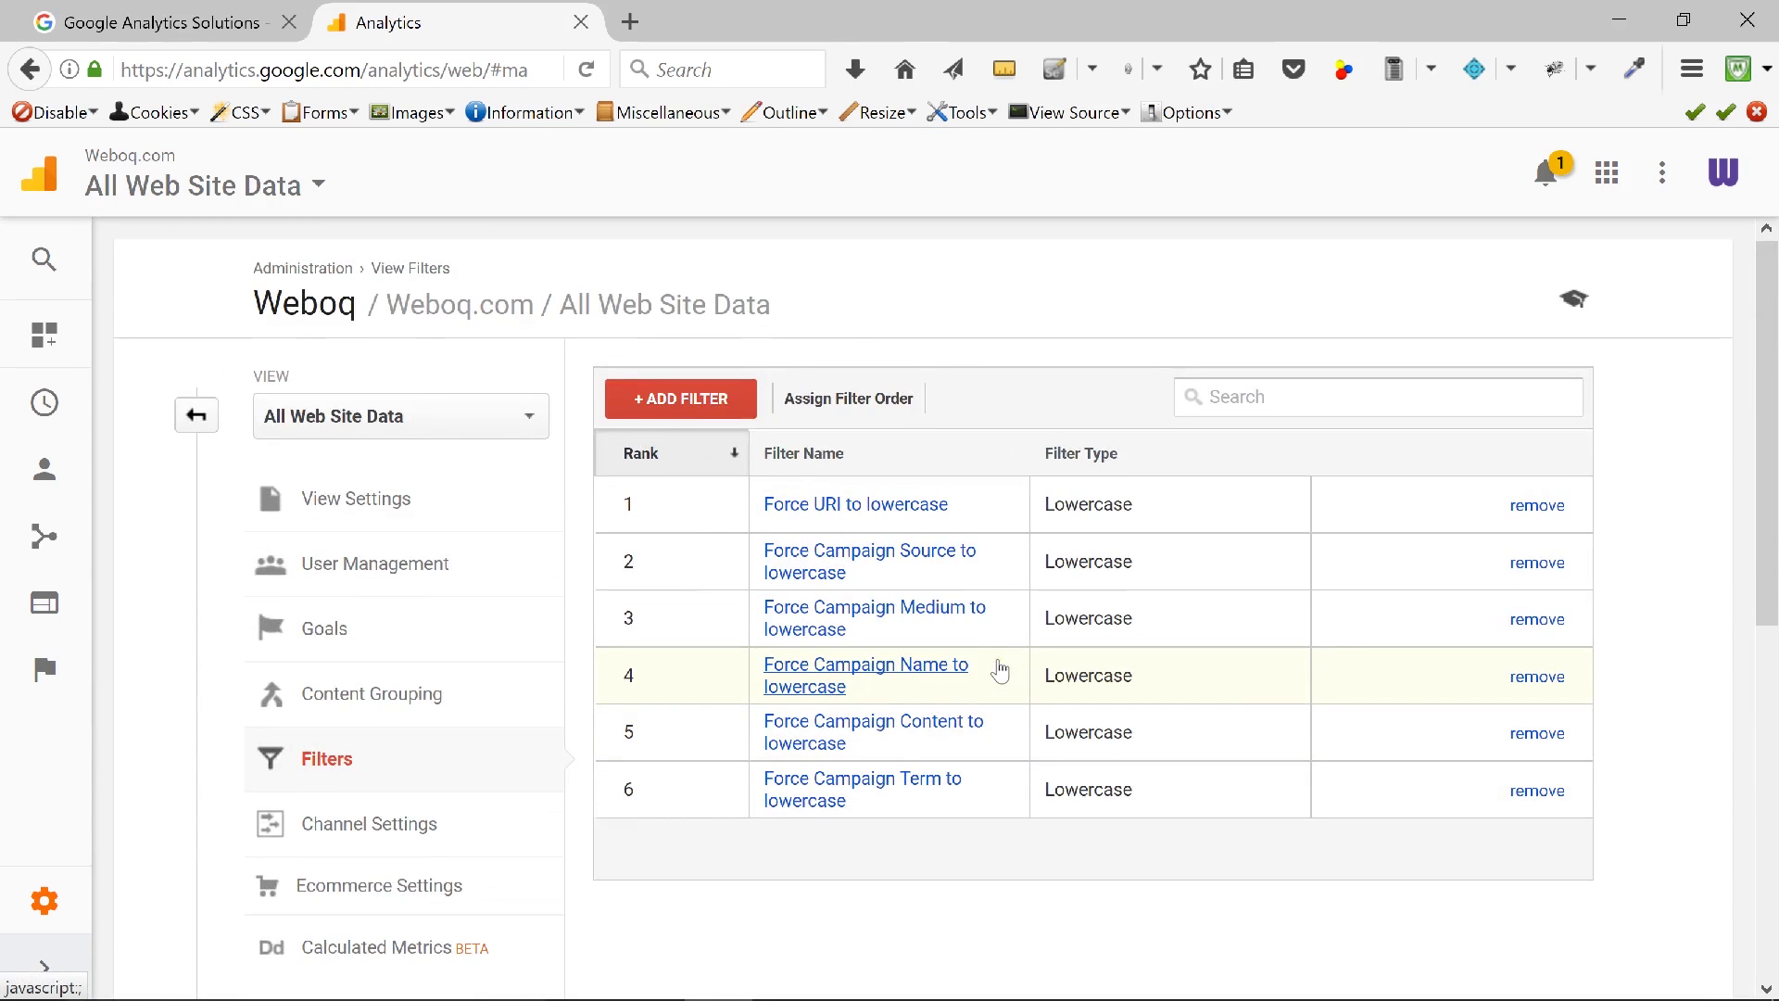
Add a new view filter named "Force Search Keyword to lower" and set its filter type to Custom.
left_click(664, 408)
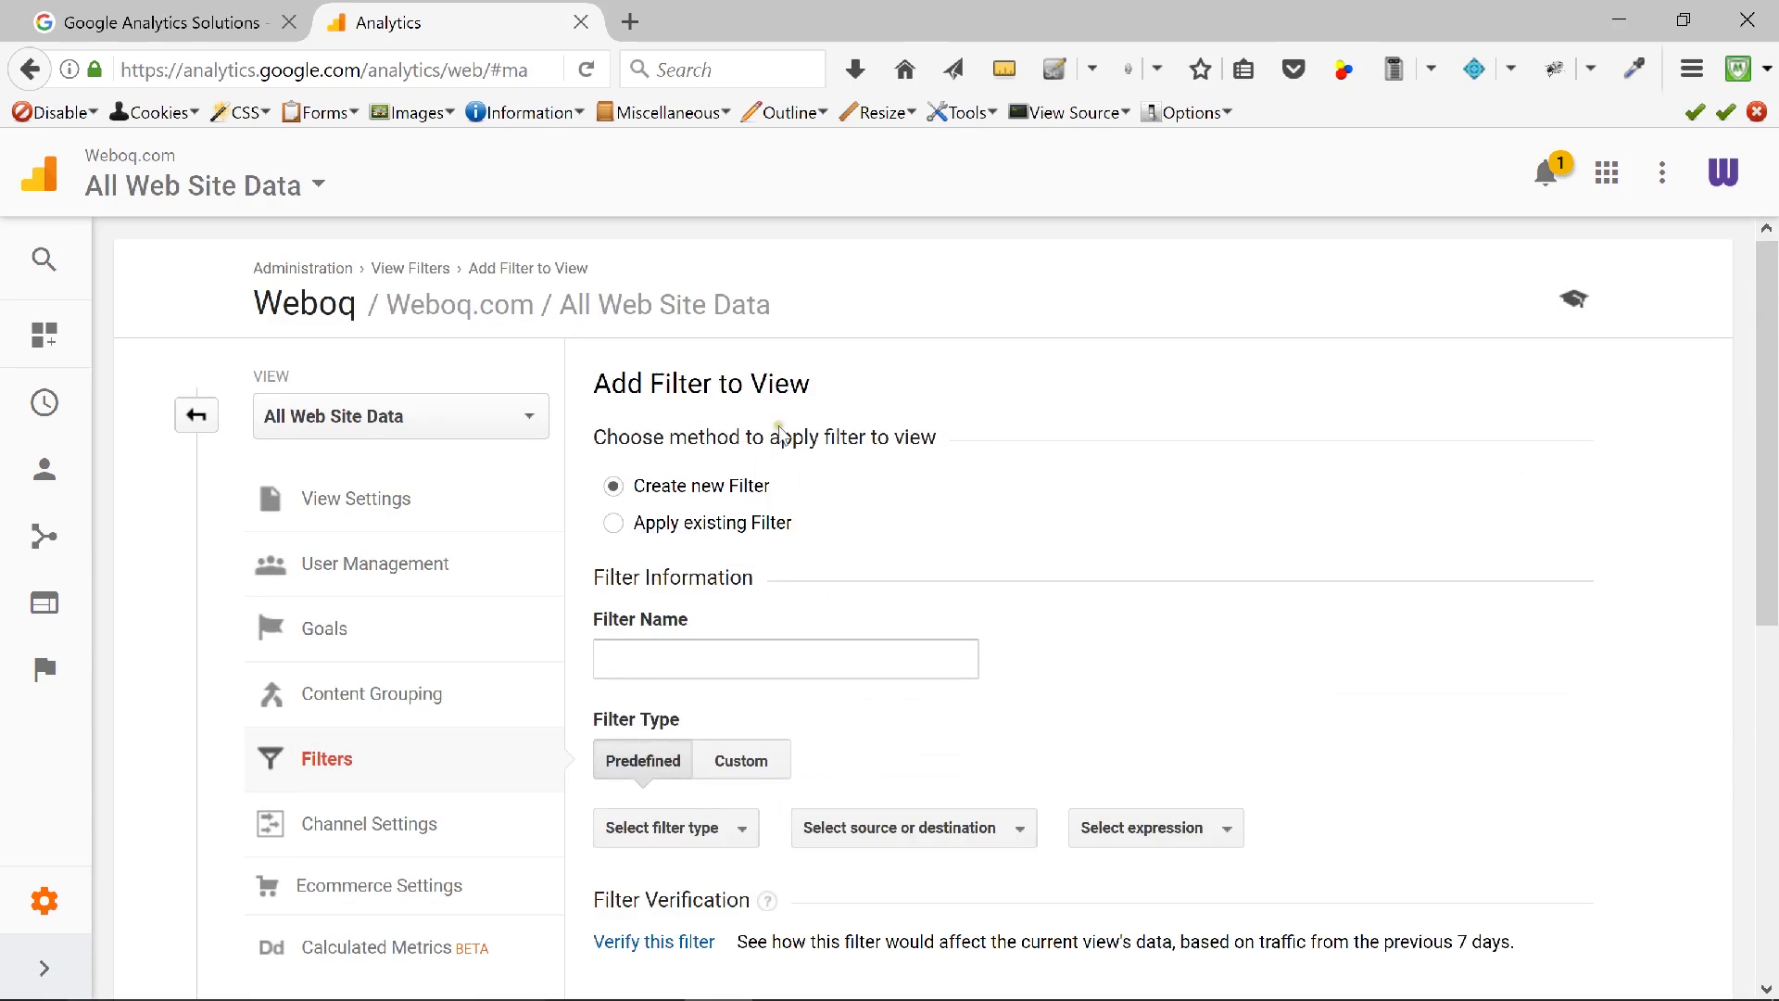
left_click(669, 653)
type("F")
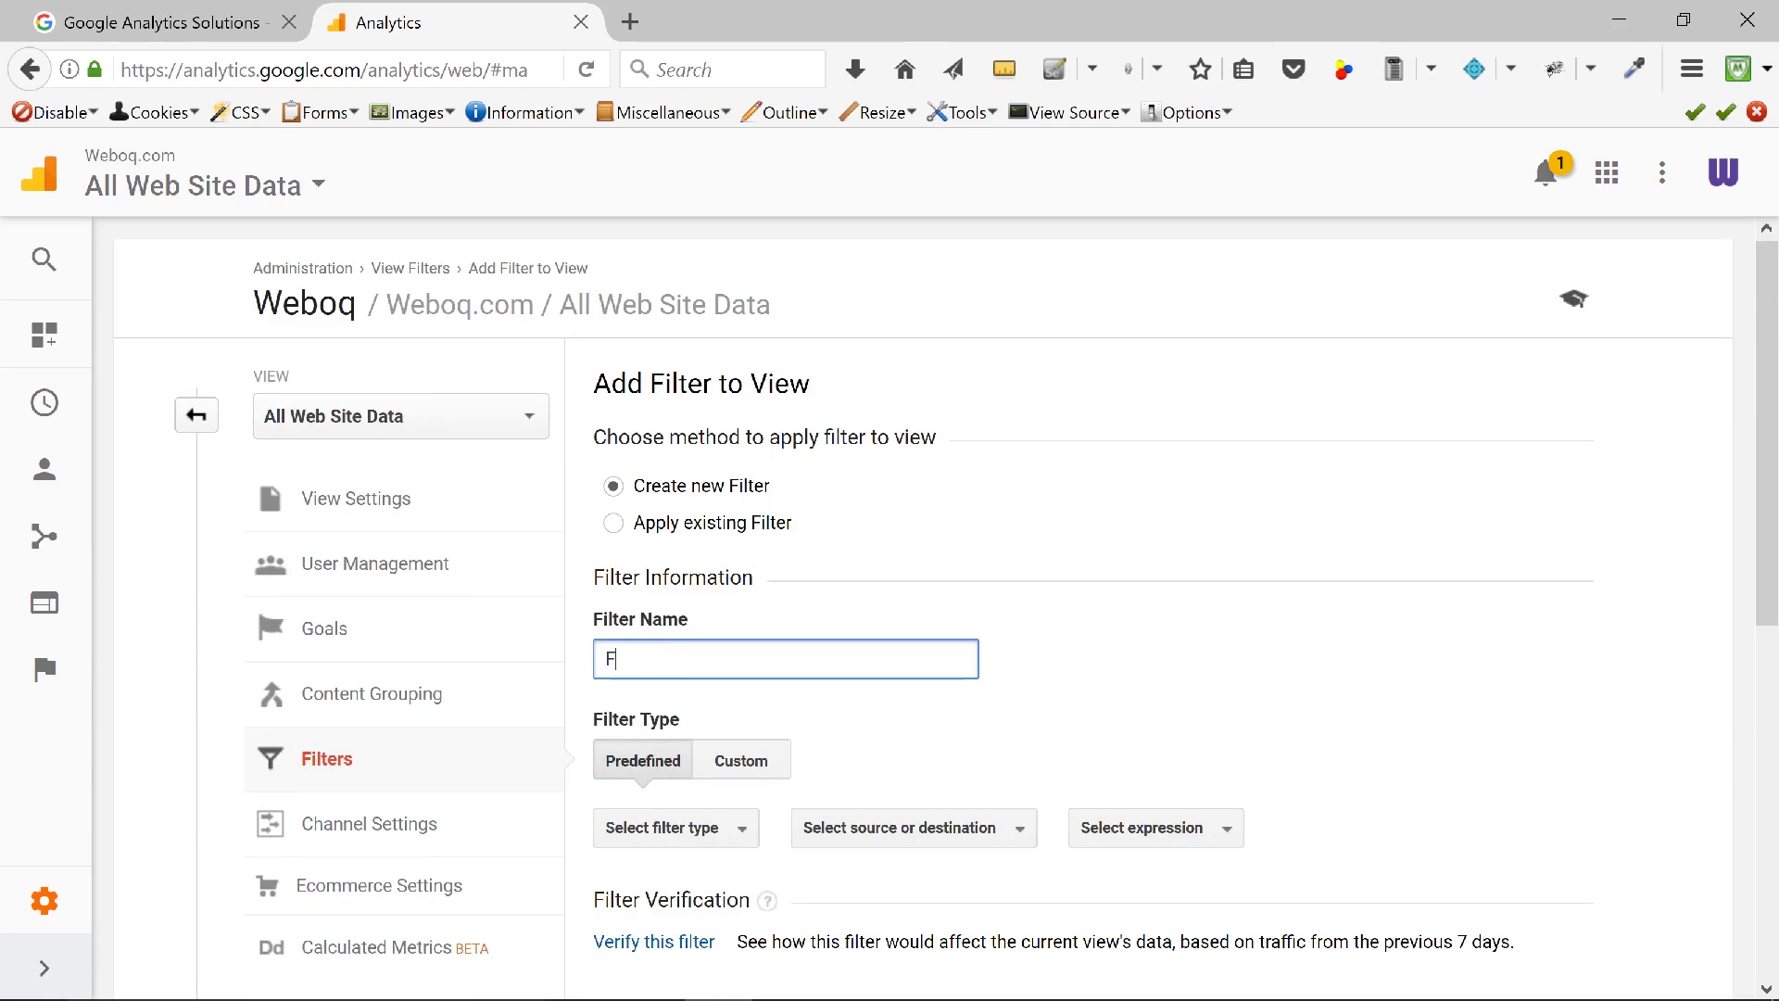
type("orce Search Keyw")
type("ord")
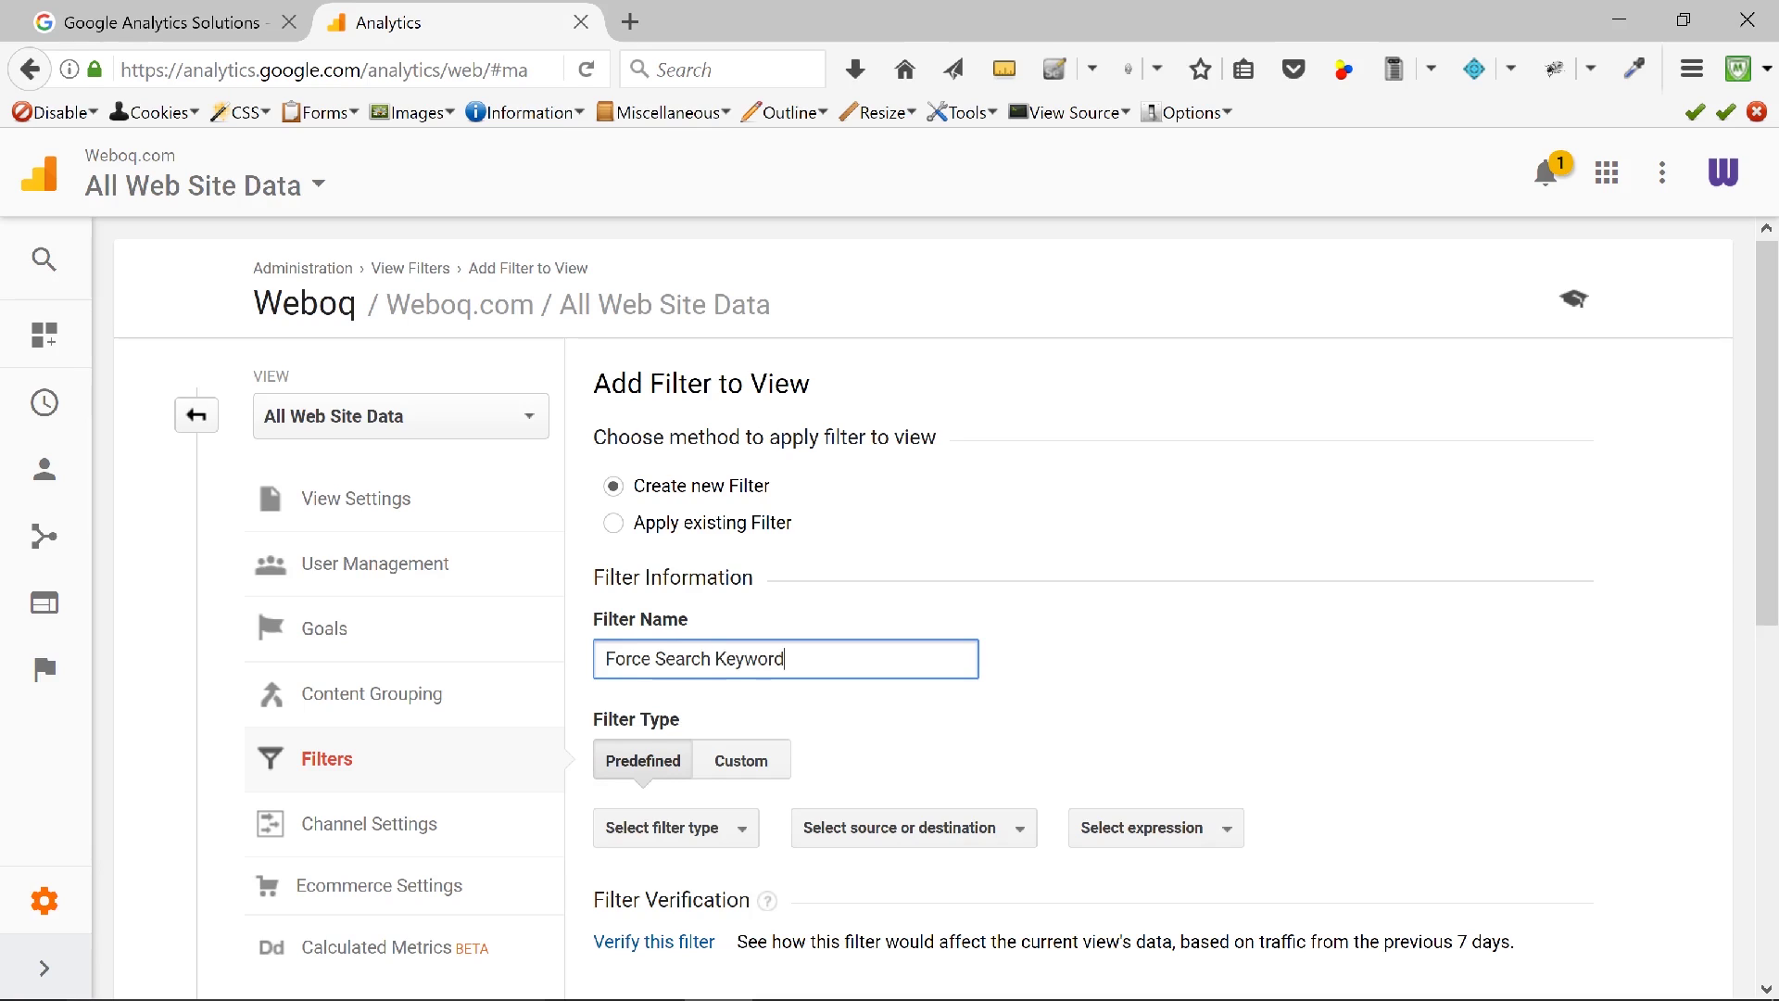
type(" to lower")
scroll(833, 648, "down", 3)
left_click(742, 520)
Make the custom filter a Lowercase filter on the Search Term field.
scroll(819, 660, "down", 3)
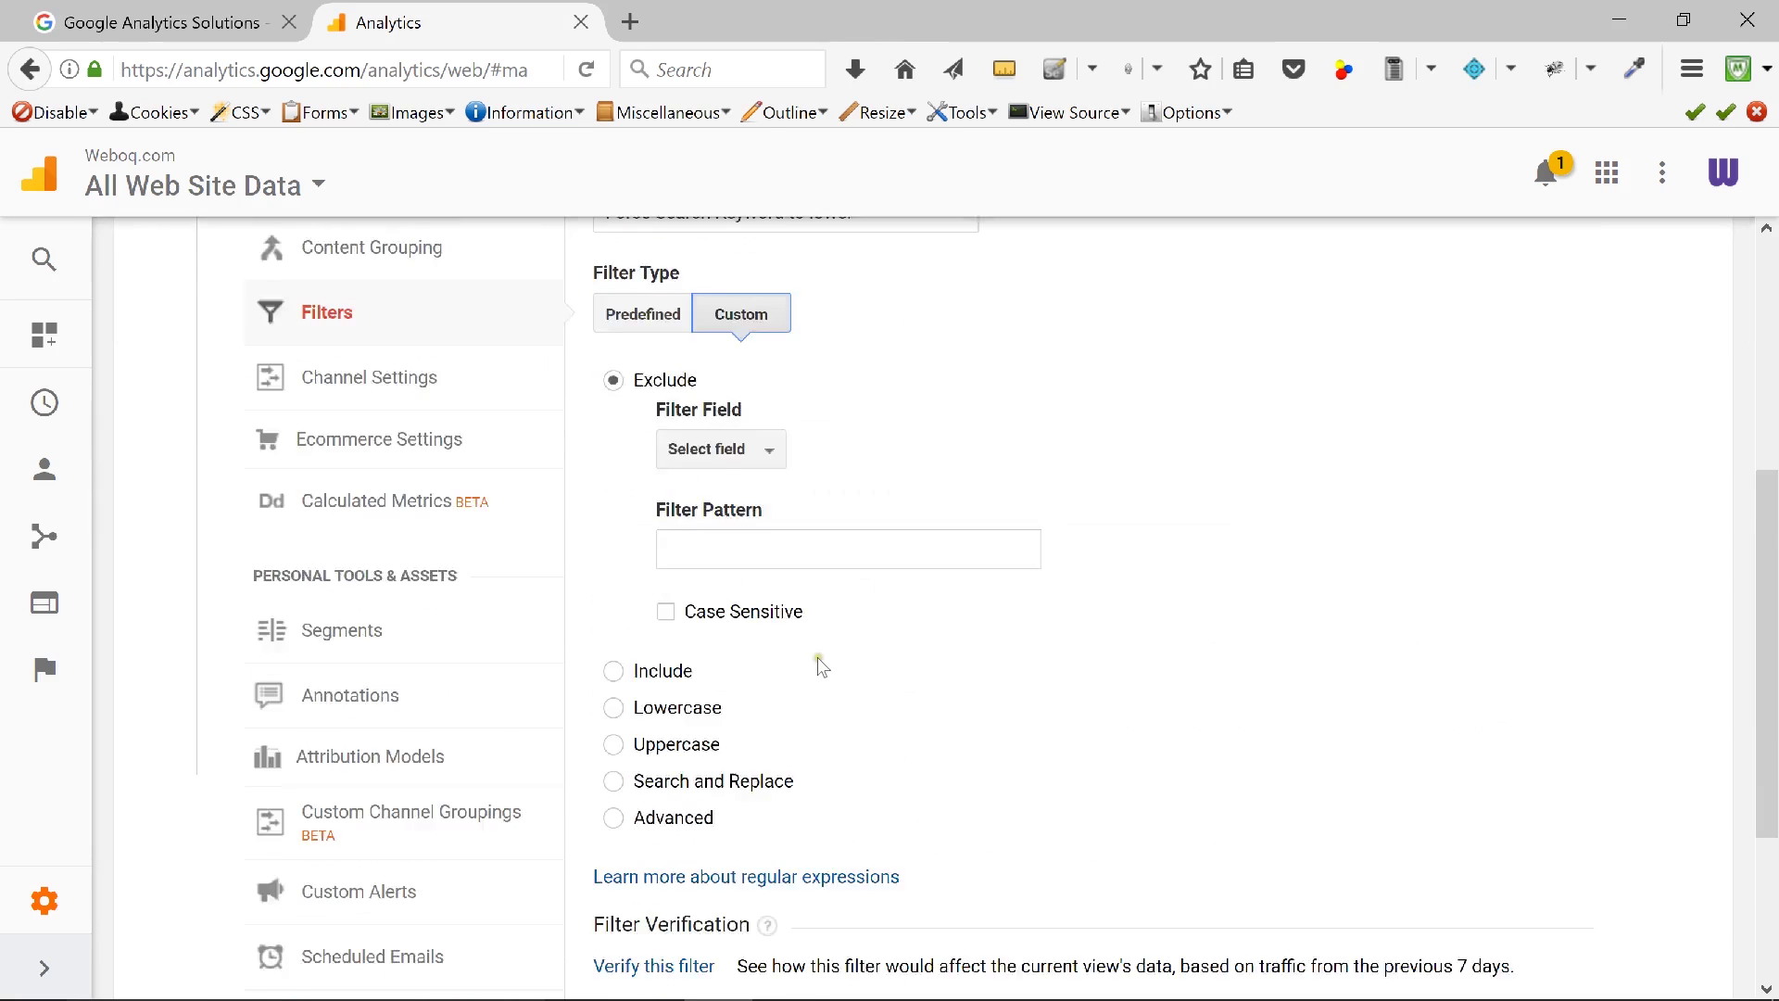
left_click(613, 607)
left_click(732, 422)
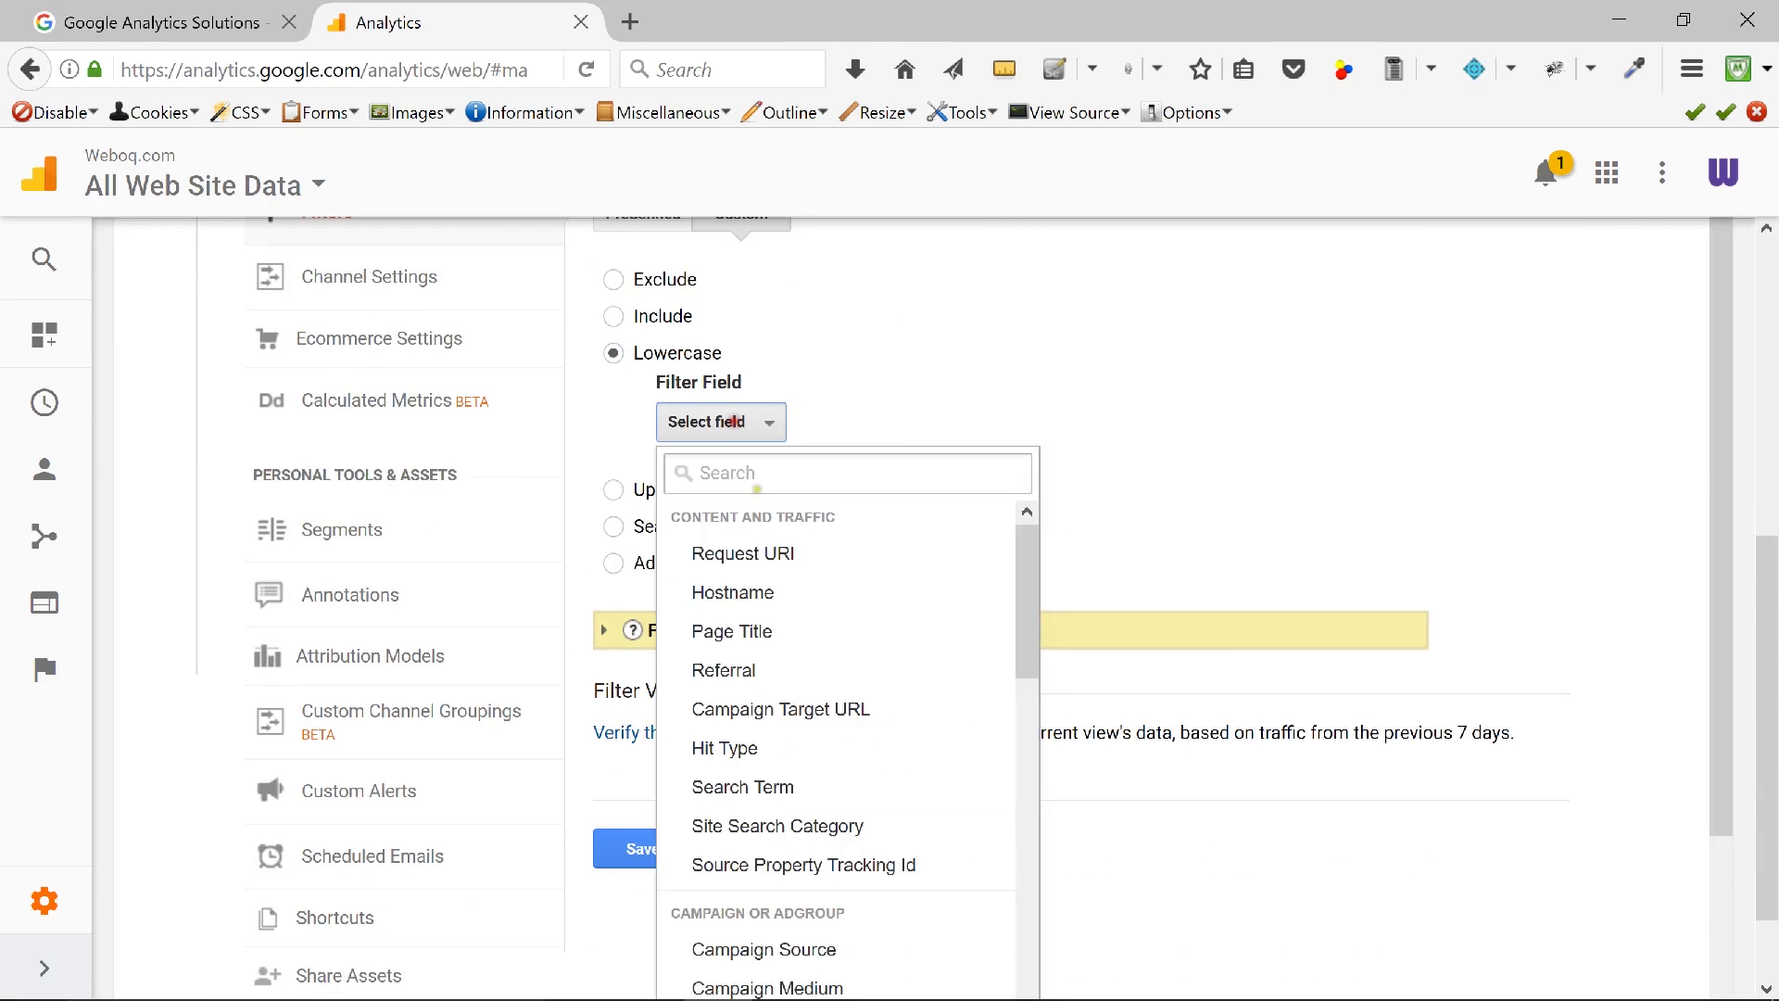
type("sea")
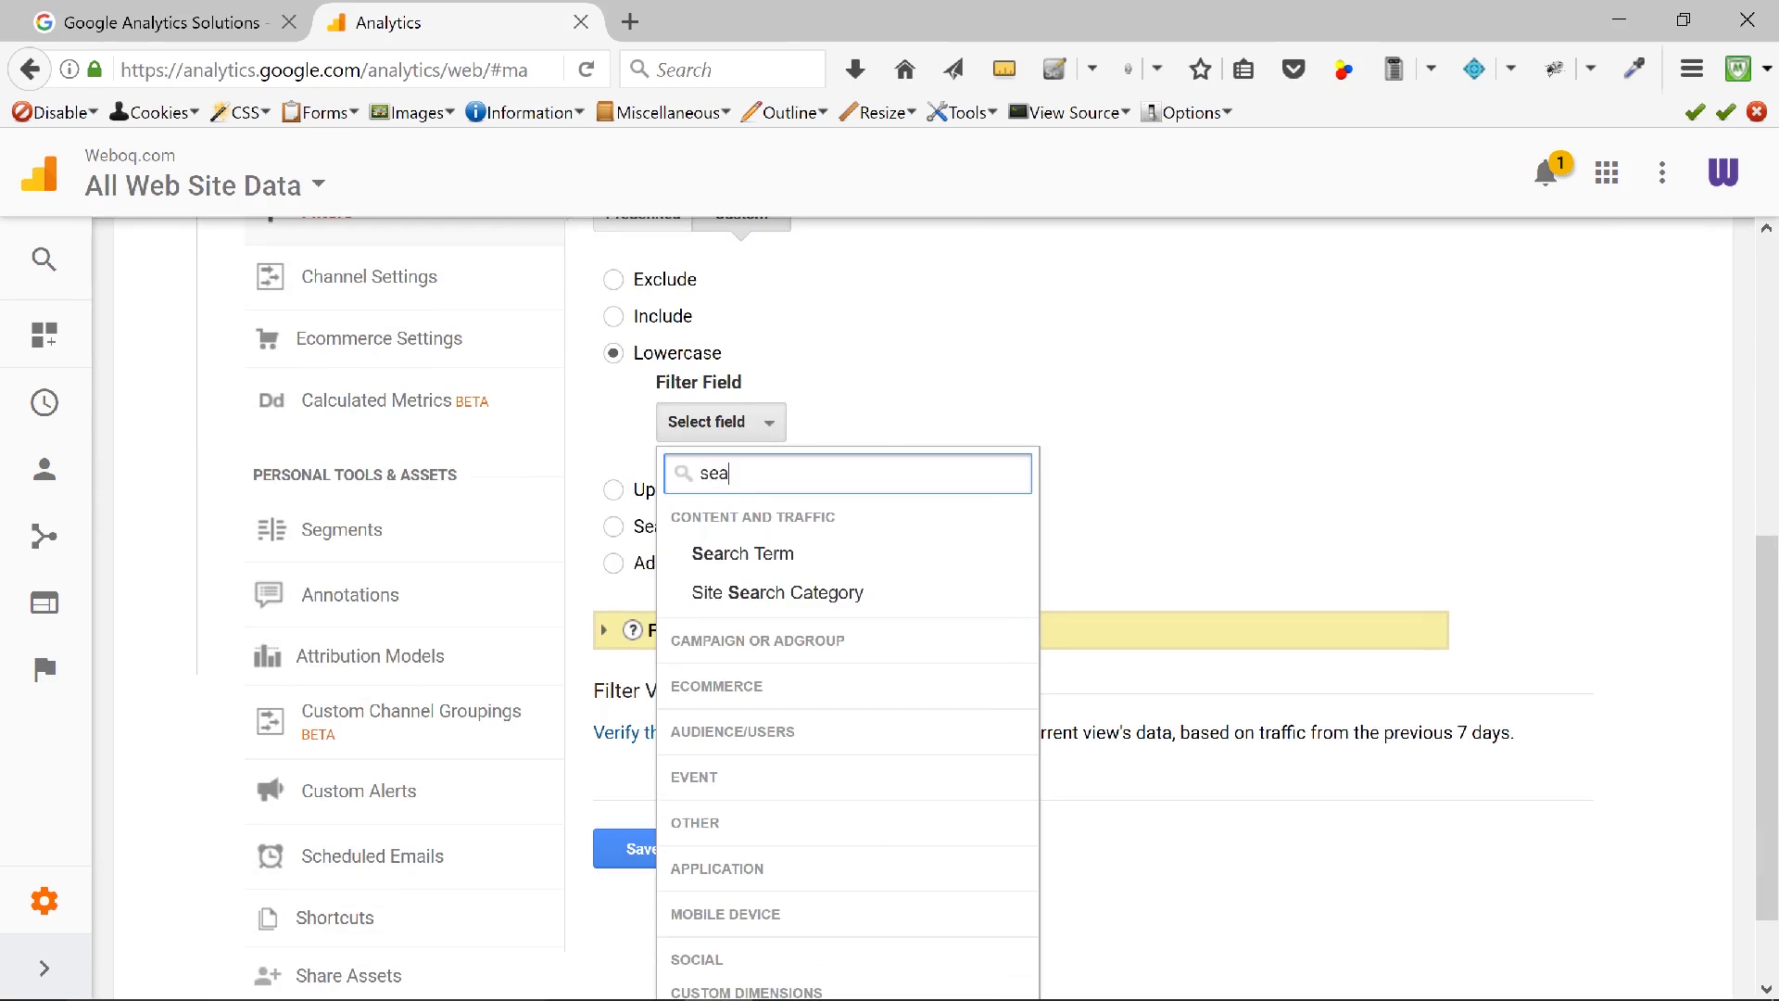
left_click(829, 556)
Rename the filter "Force Search Term to lowercase" and save it.
left_click_drag(1765, 699, 1765, 505)
double_click(732, 473)
type("Term to lower")
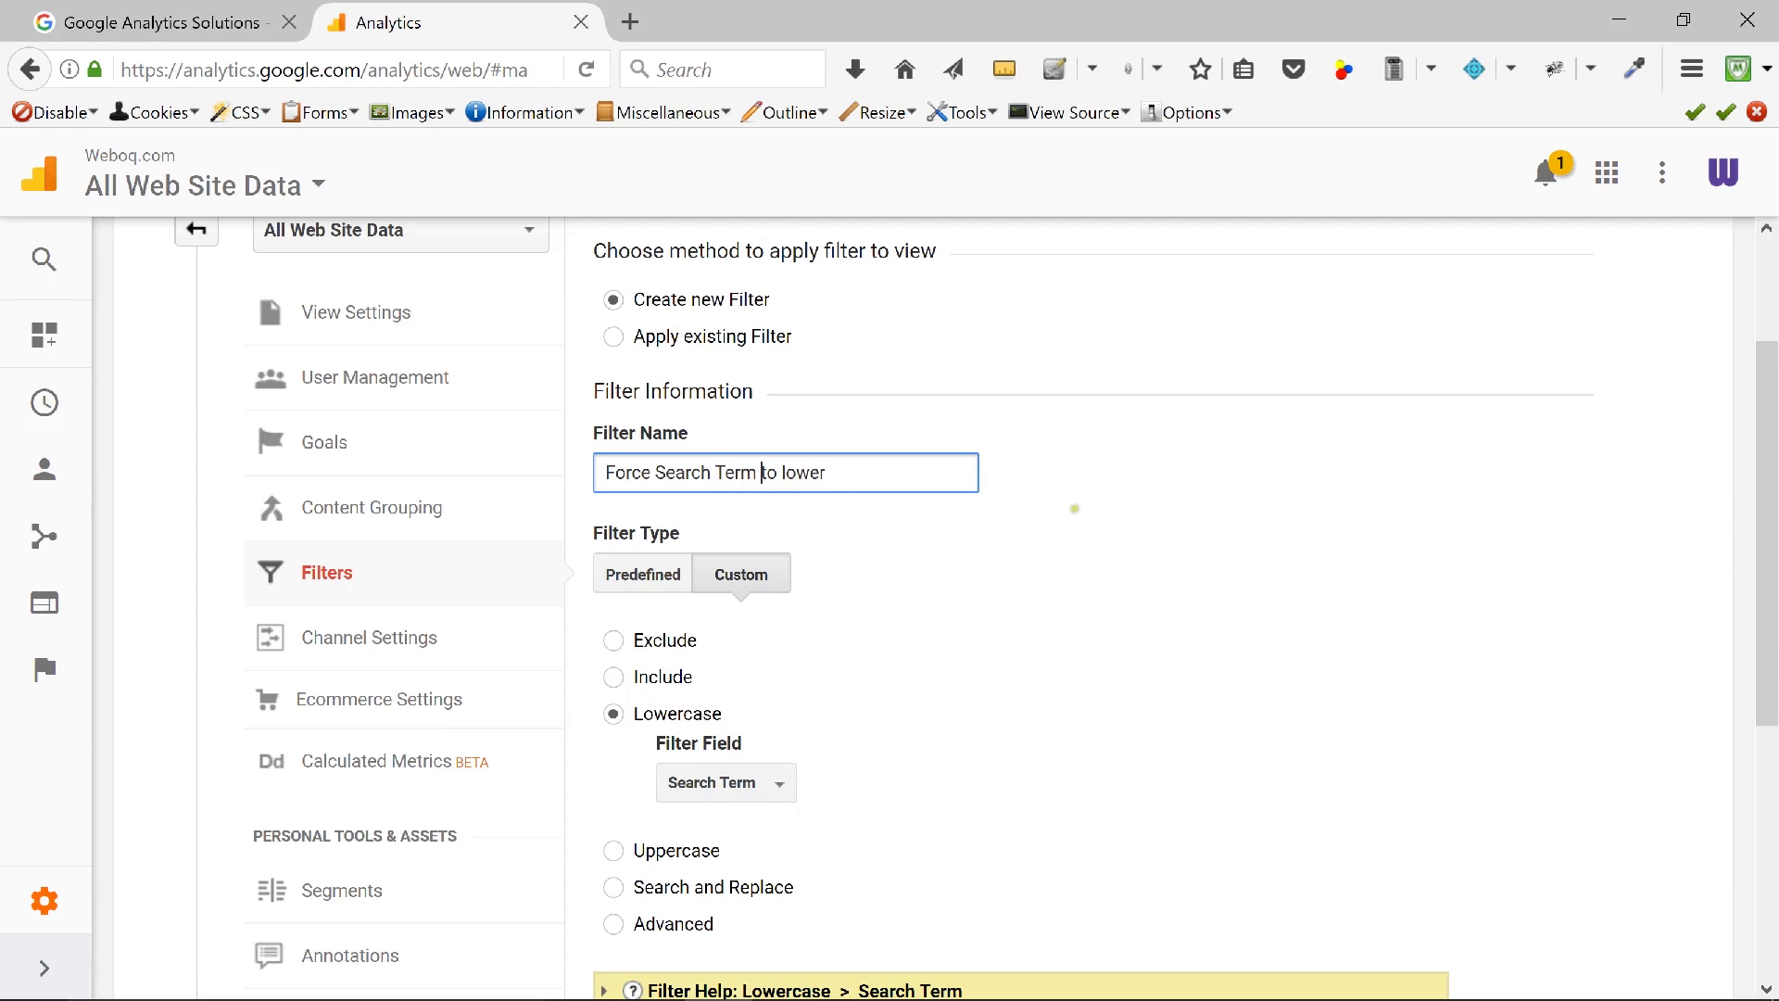
left_click(857, 474)
type("case")
left_click(1100, 581)
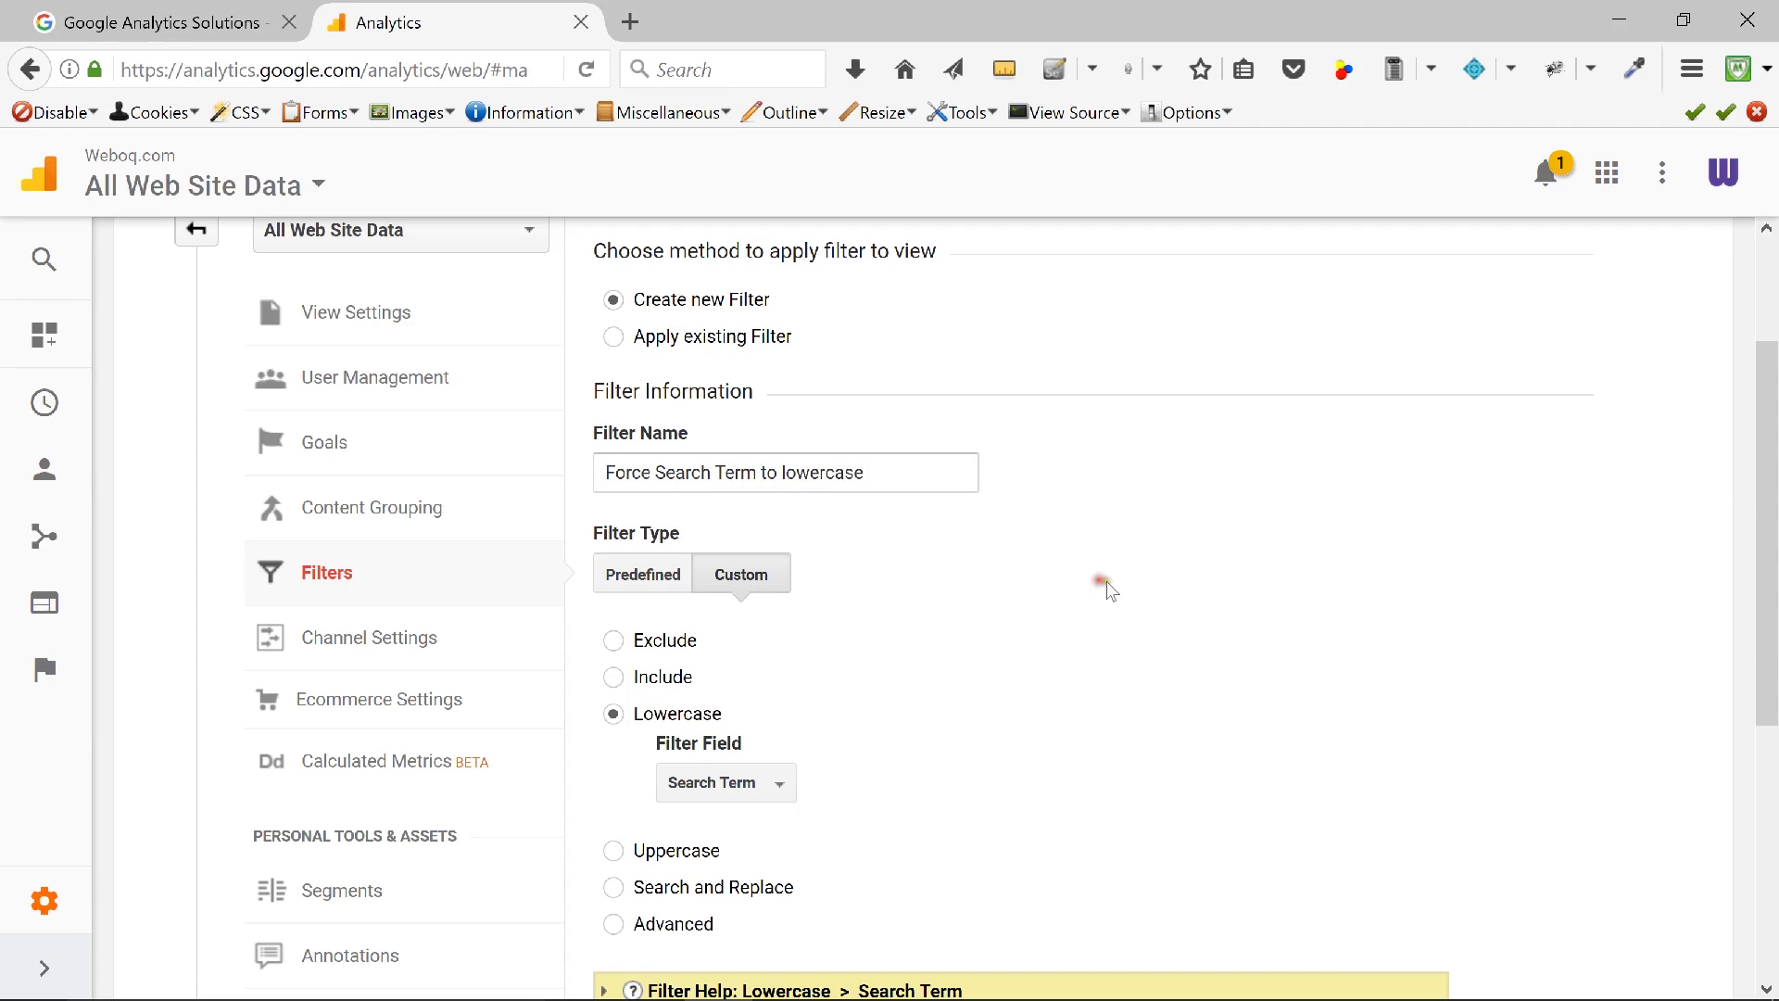
scroll(1109, 589, "down", 5)
left_click(634, 755)
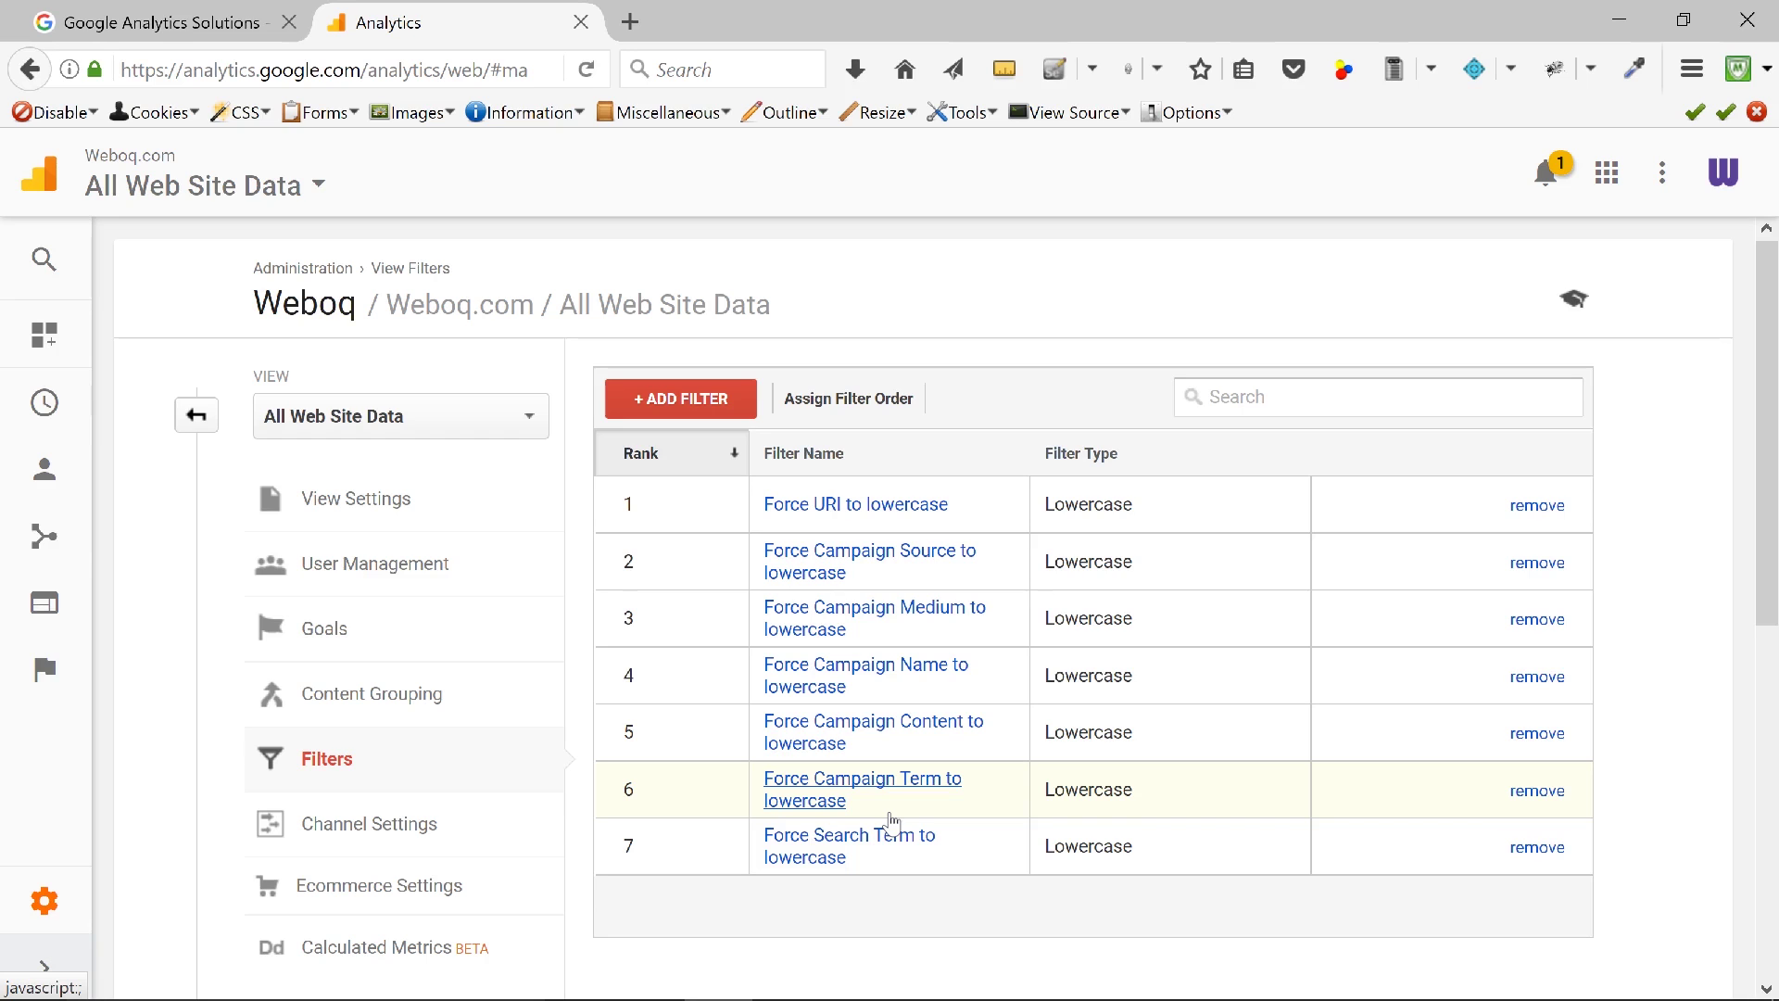
Add a new view filter named "Block Spam from Campaign Source" and set its filter type to Custom.
left_click(690, 403)
left_click(627, 658)
type("B")
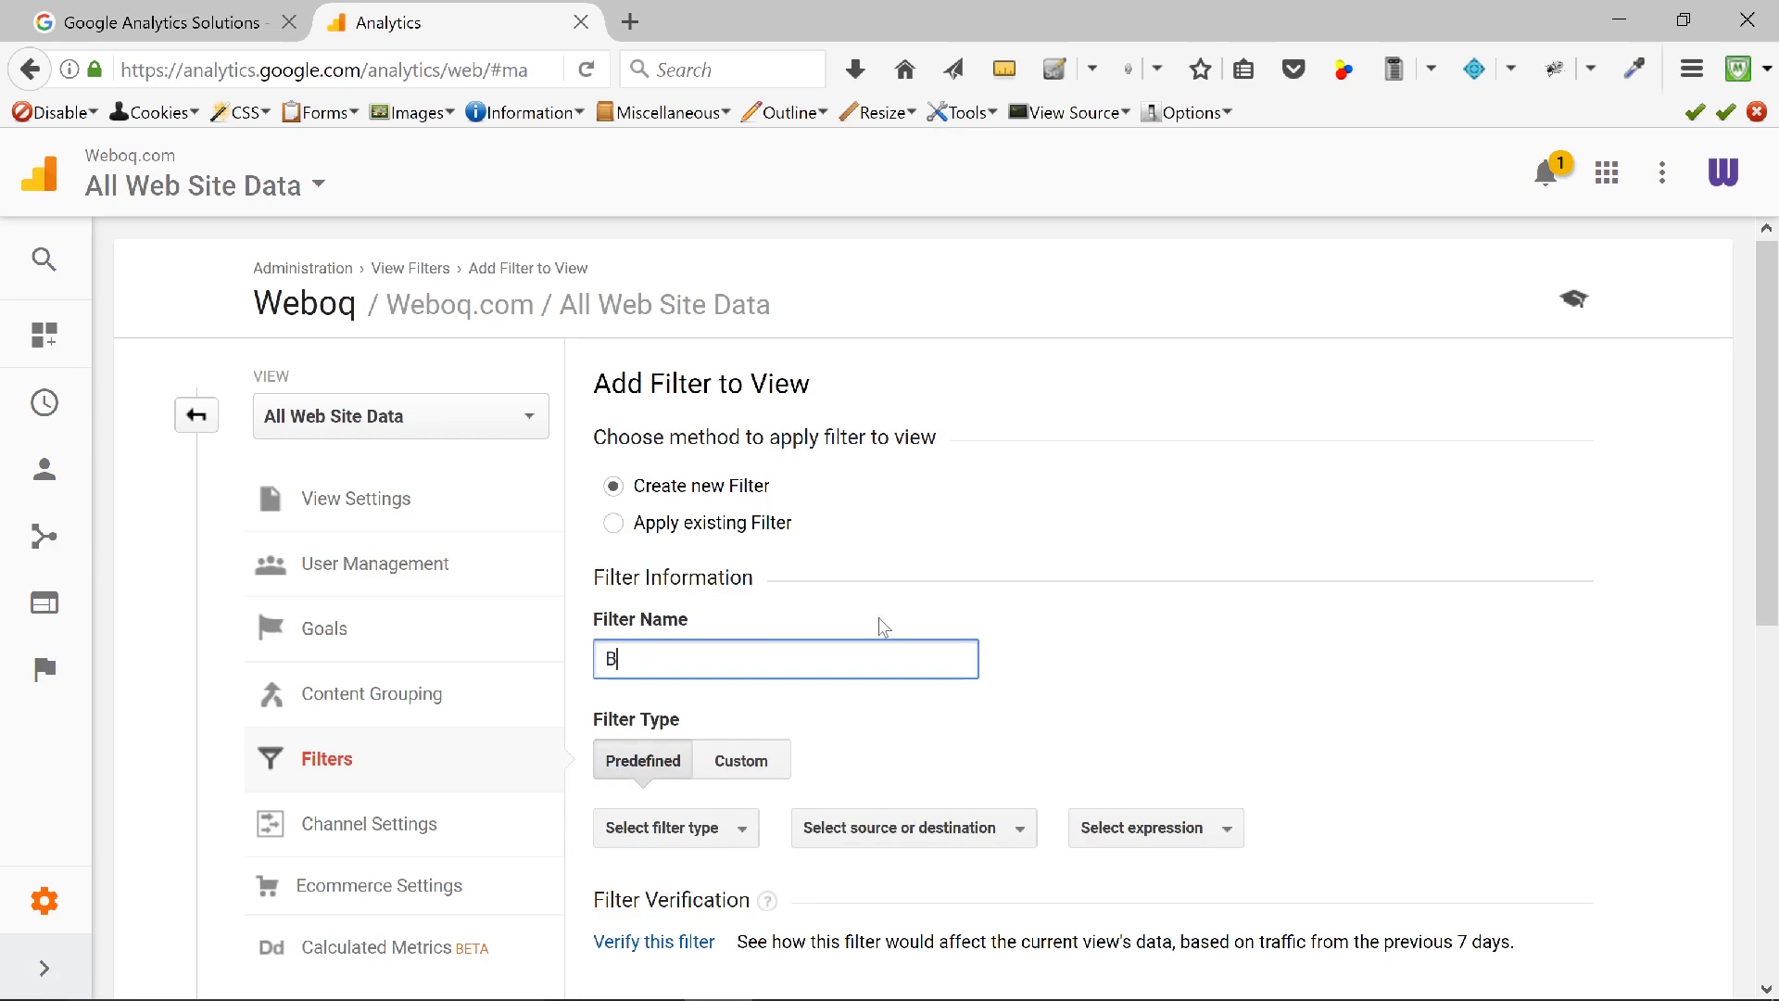
type("lock Spam from Campaign ")
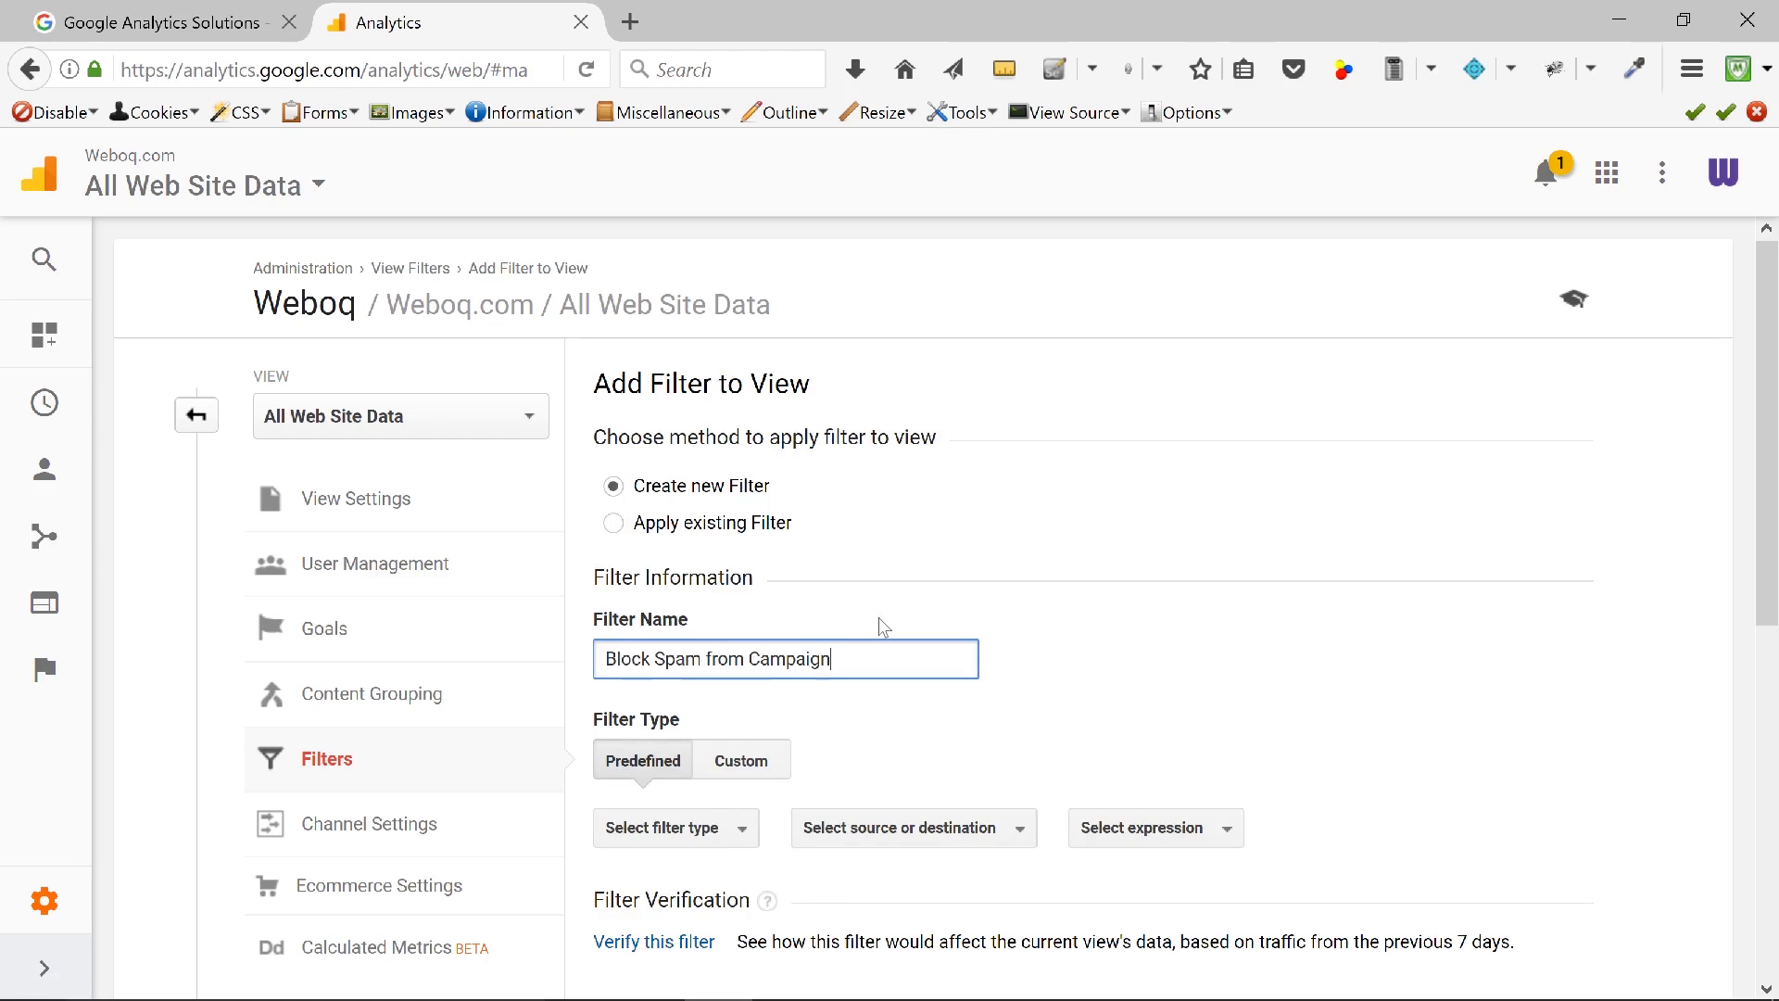
type("Source")
scroll(1130, 548, "down", 3)
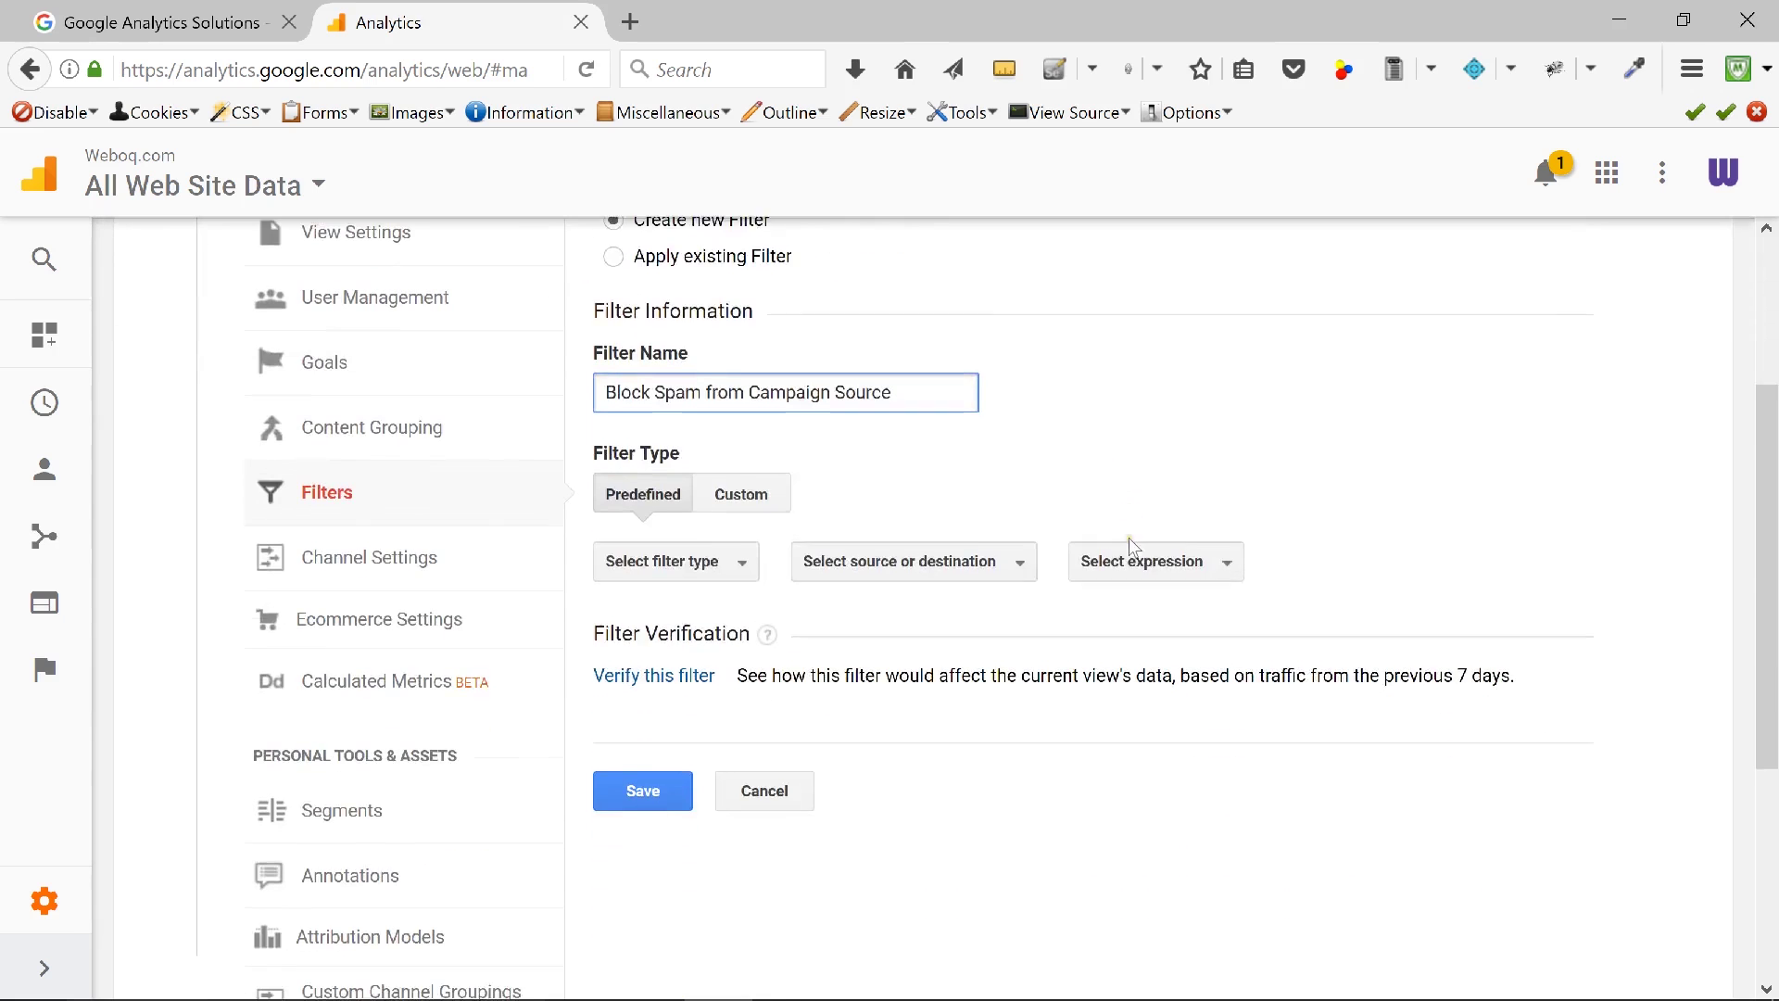
left_click(750, 489)
Choose Campaign Source as the filter field of the custom Exclude filter.
scroll(973, 500, "down", 2)
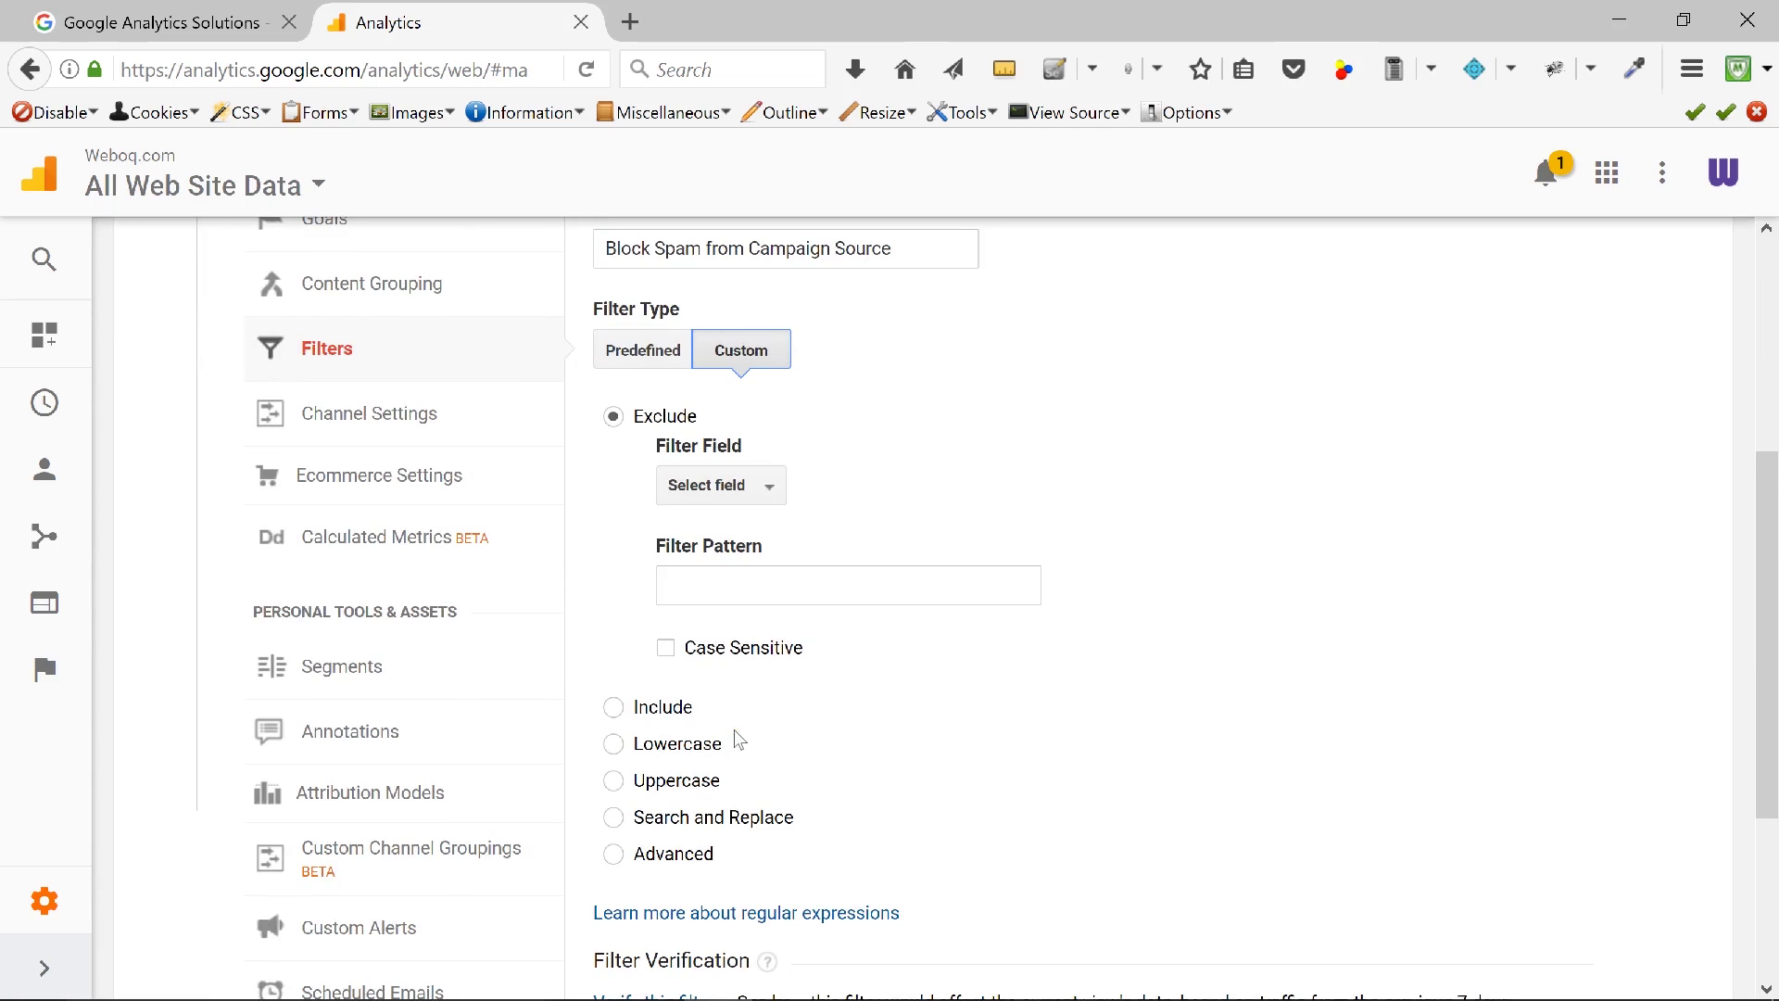
left_click(732, 497)
type("Campa")
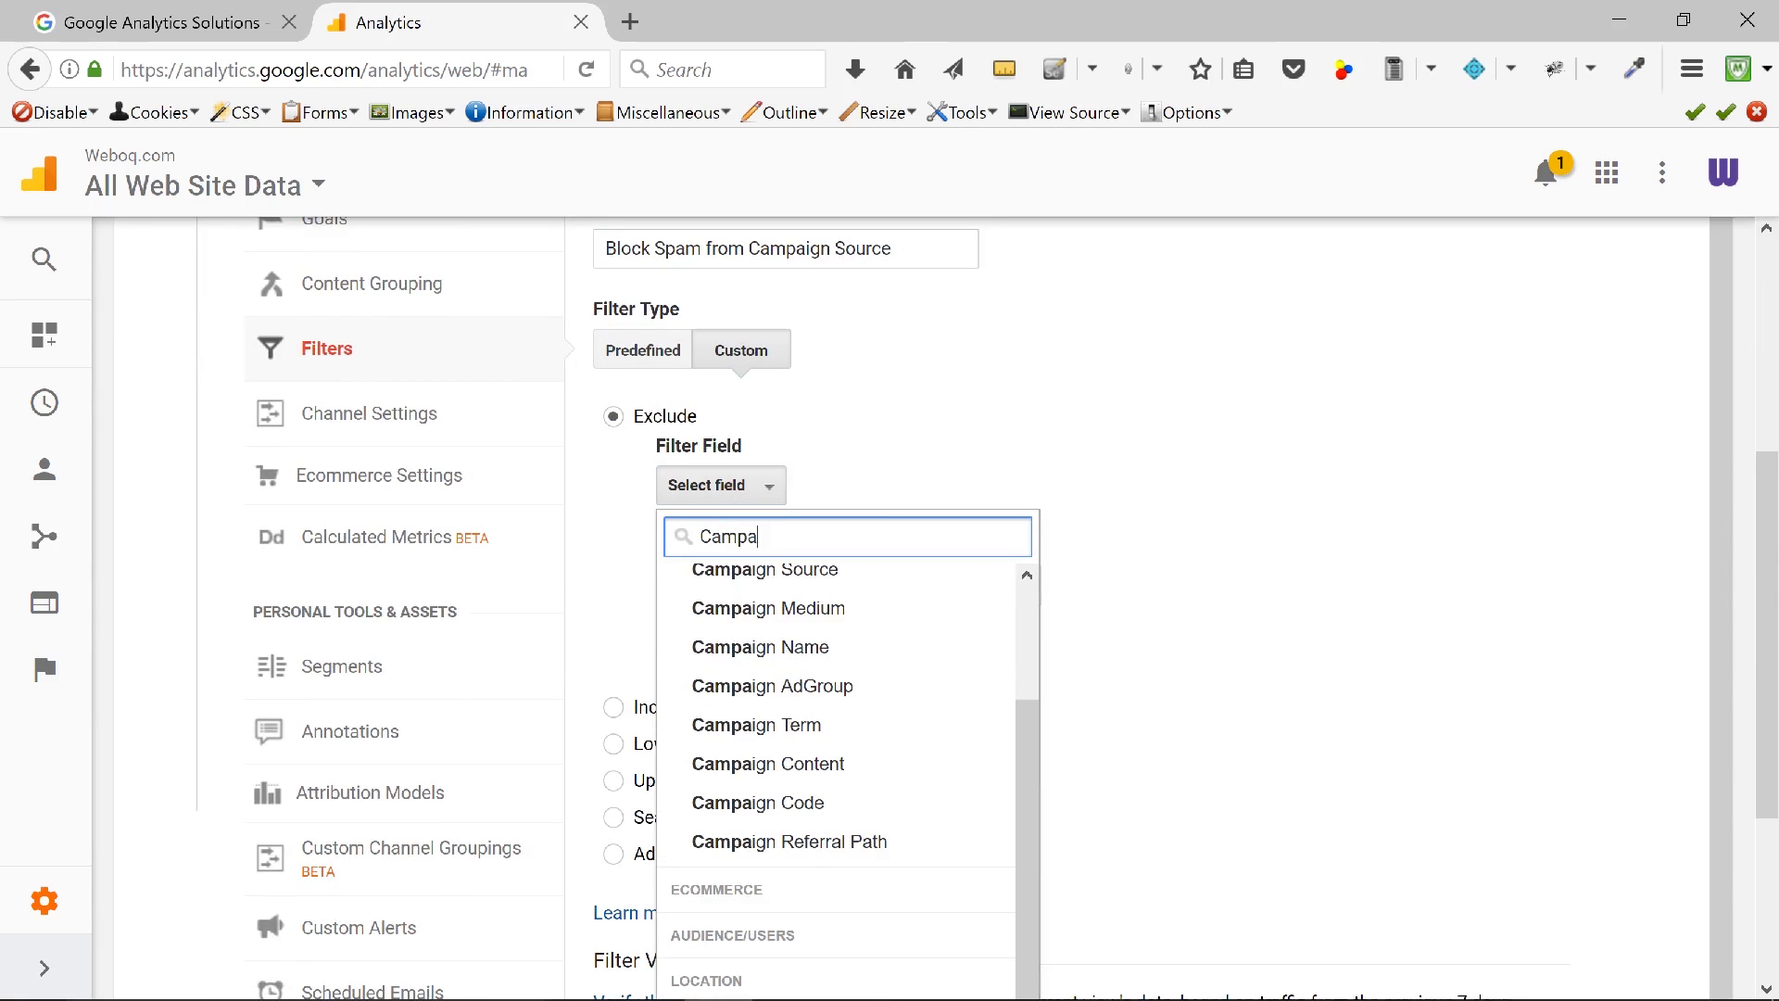
left_click(755, 570)
Set the exclude filter's pattern to "website-analyzer.info|monteizationking.net" and save the filter.
left_click(709, 578)
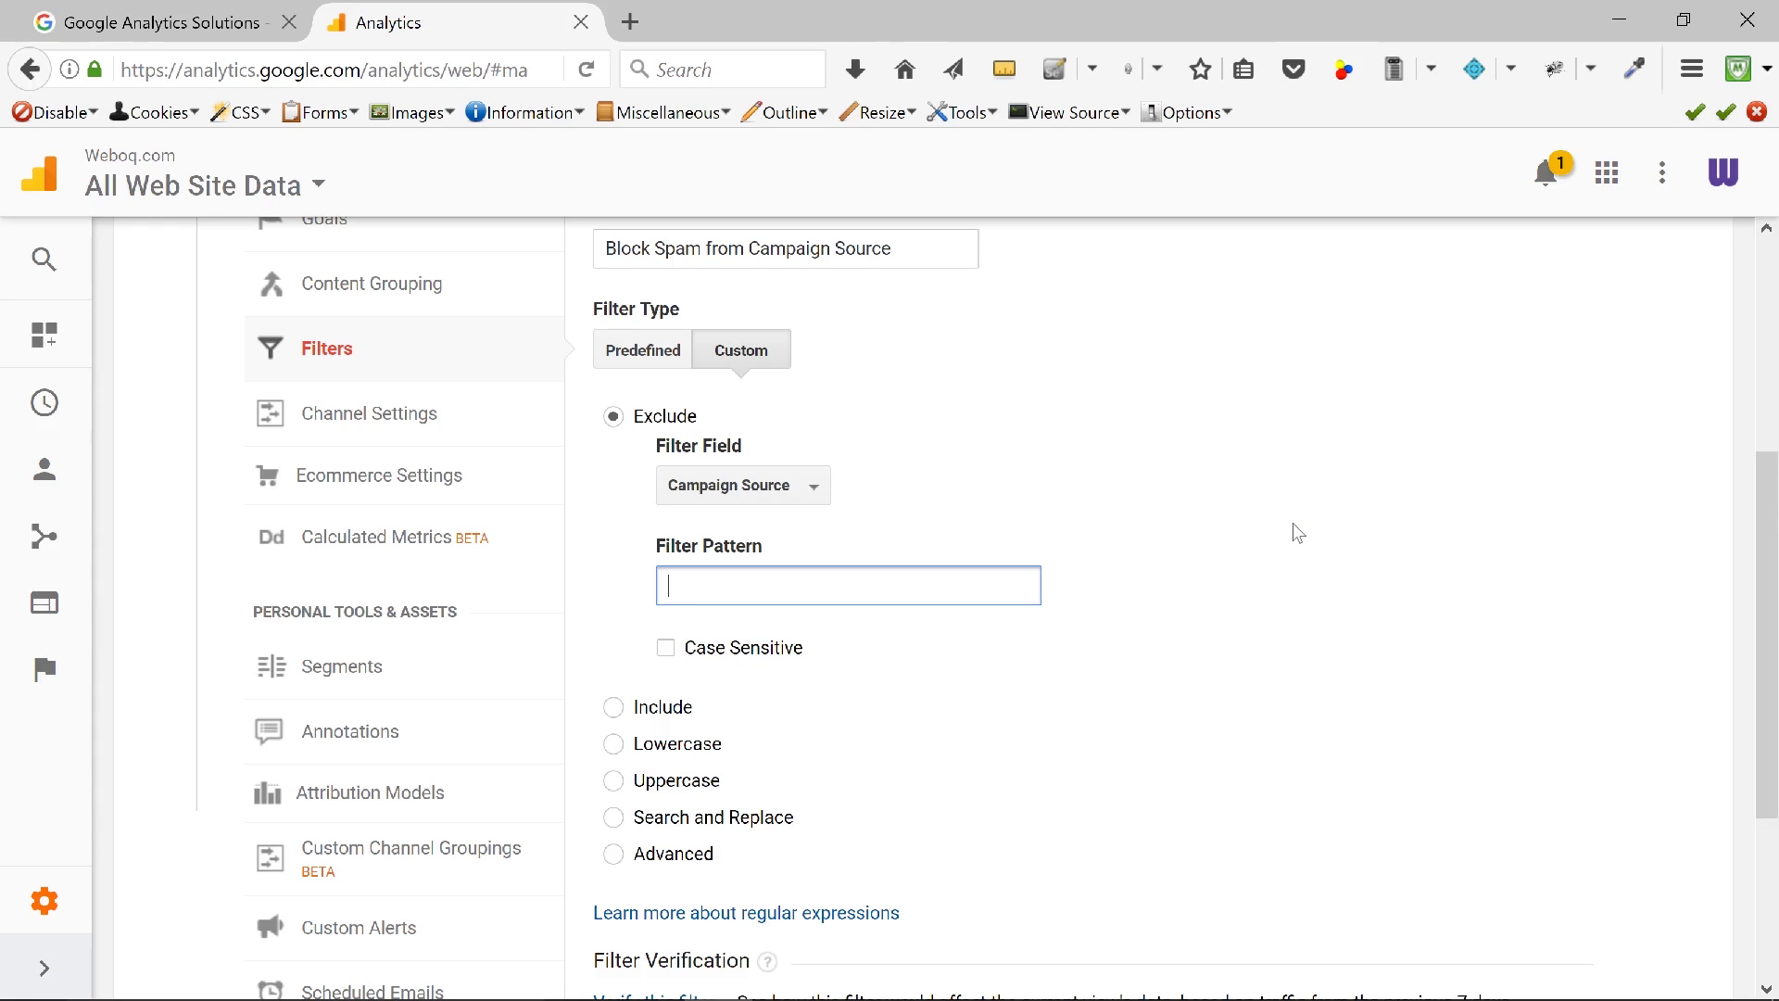
type("website-analyzer.info")
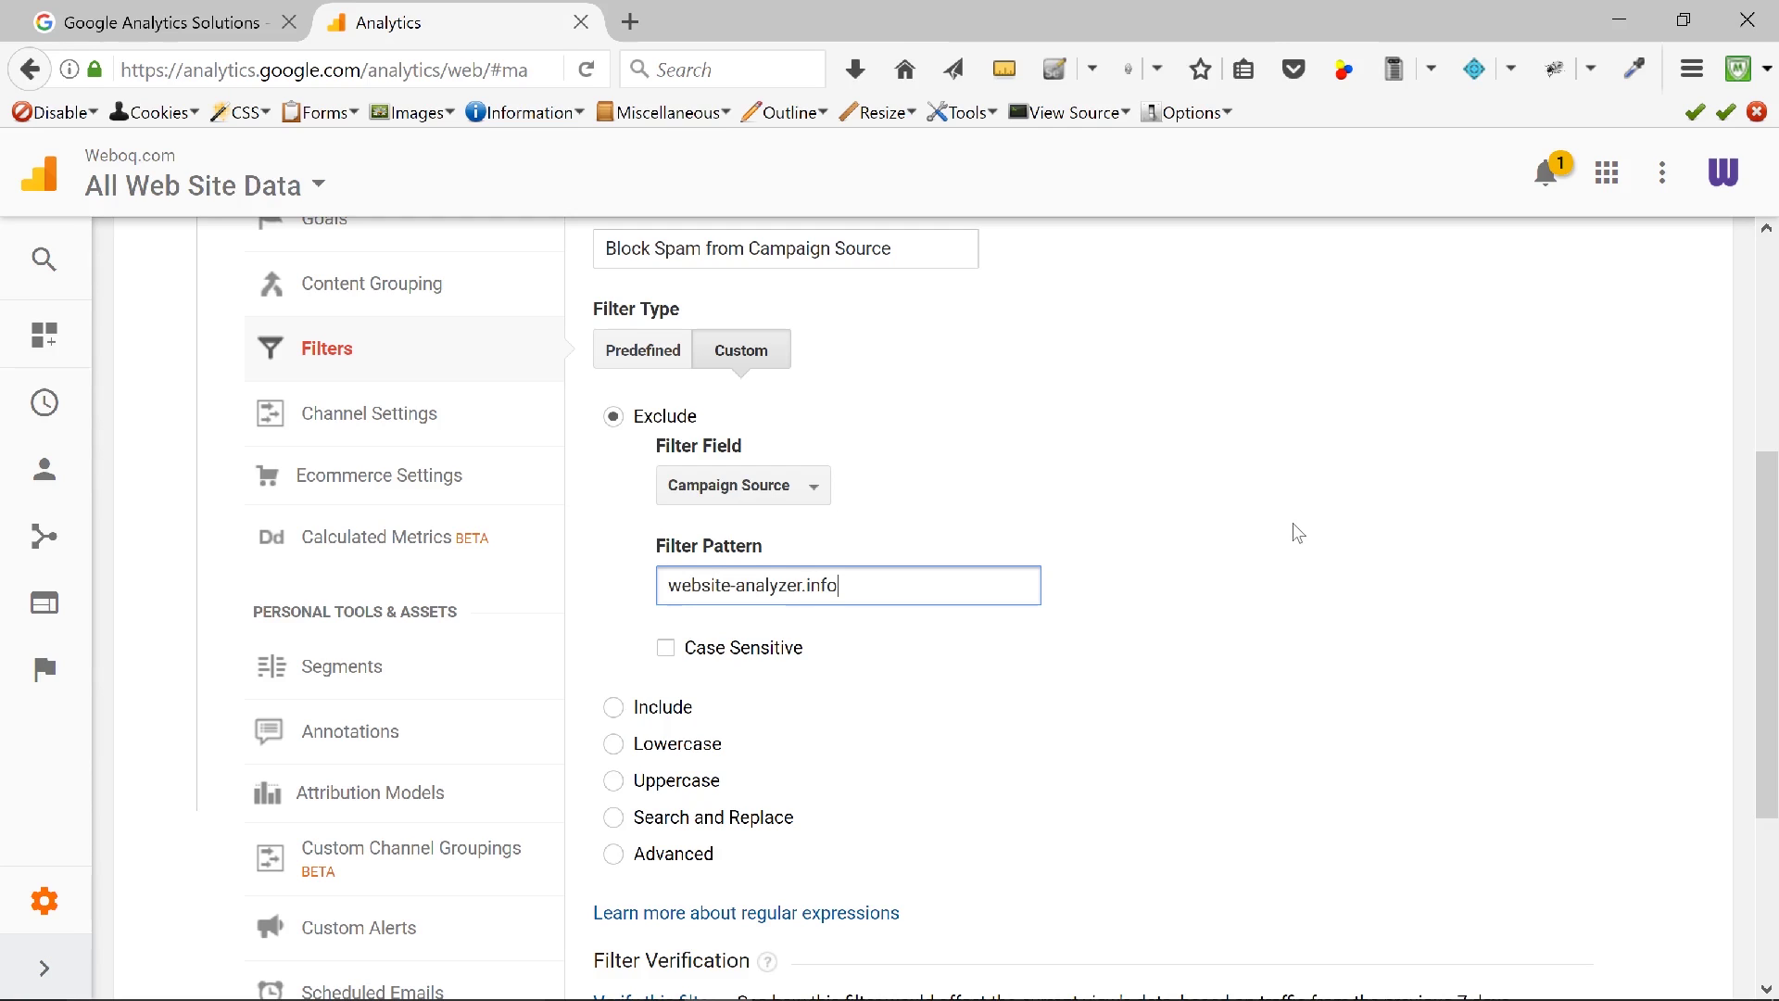
type("|monteizationking.net")
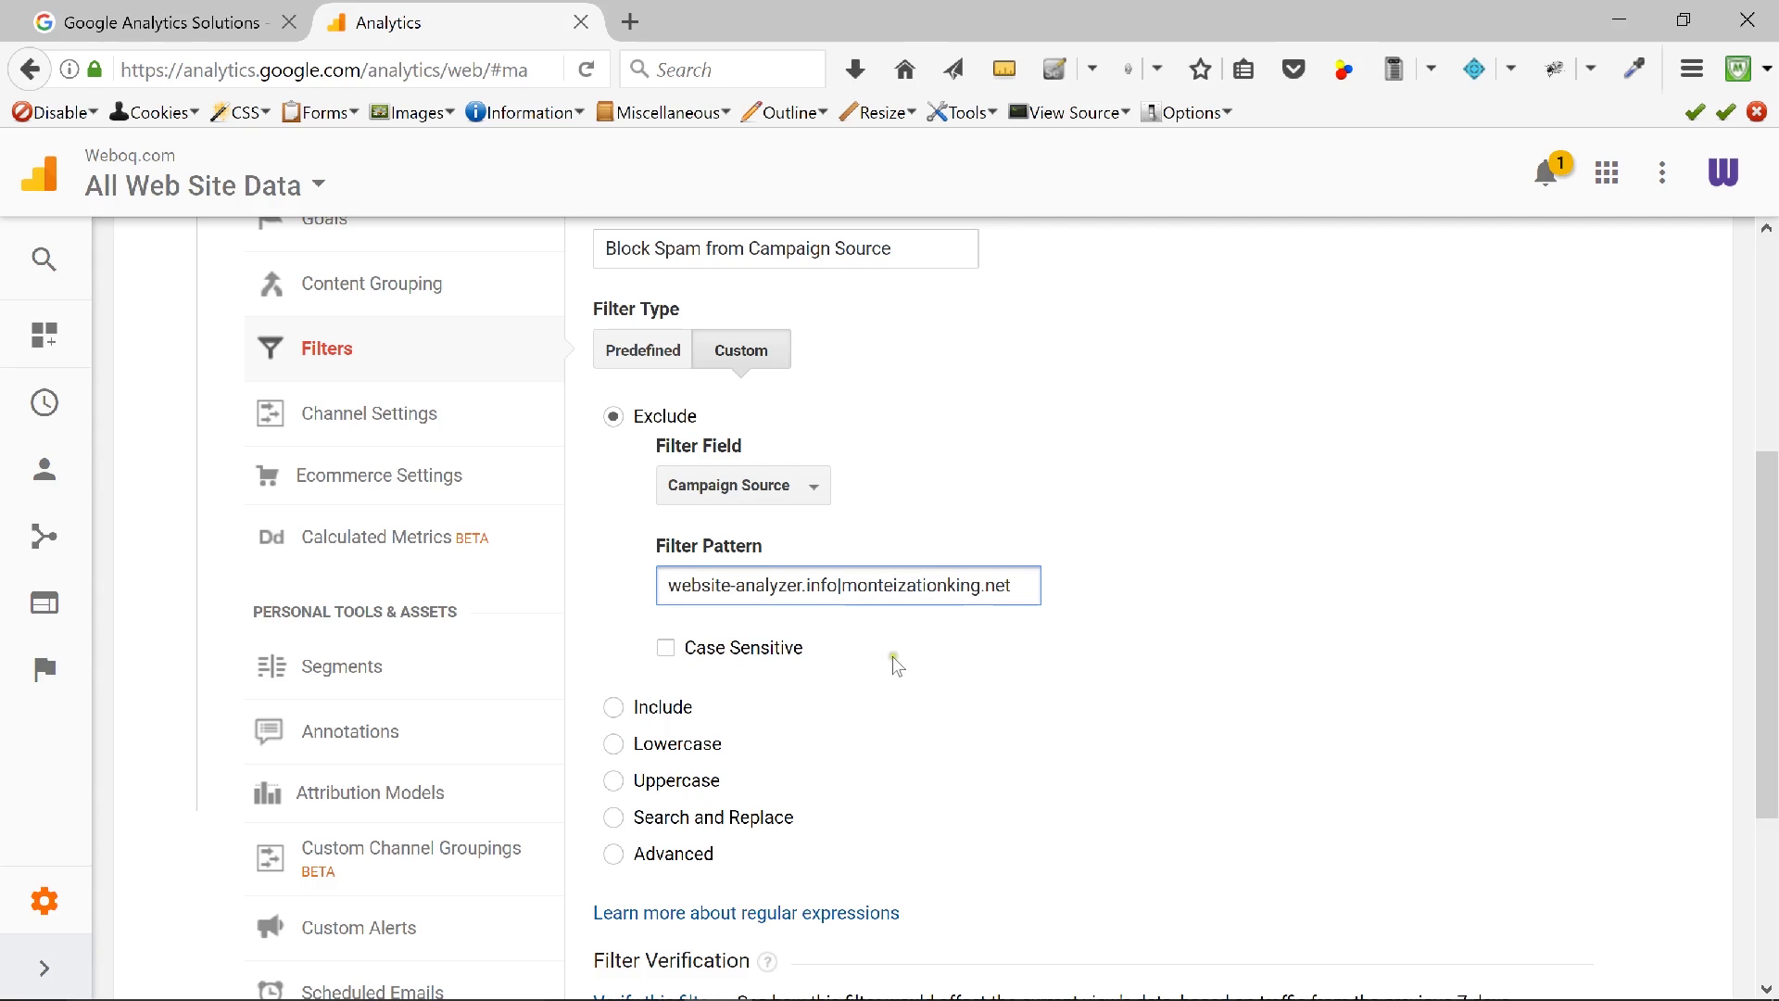
scroll(817, 683, "down", 1)
scroll(815, 678, "down", 2)
left_click(630, 847)
scroll(959, 676, "up", 4)
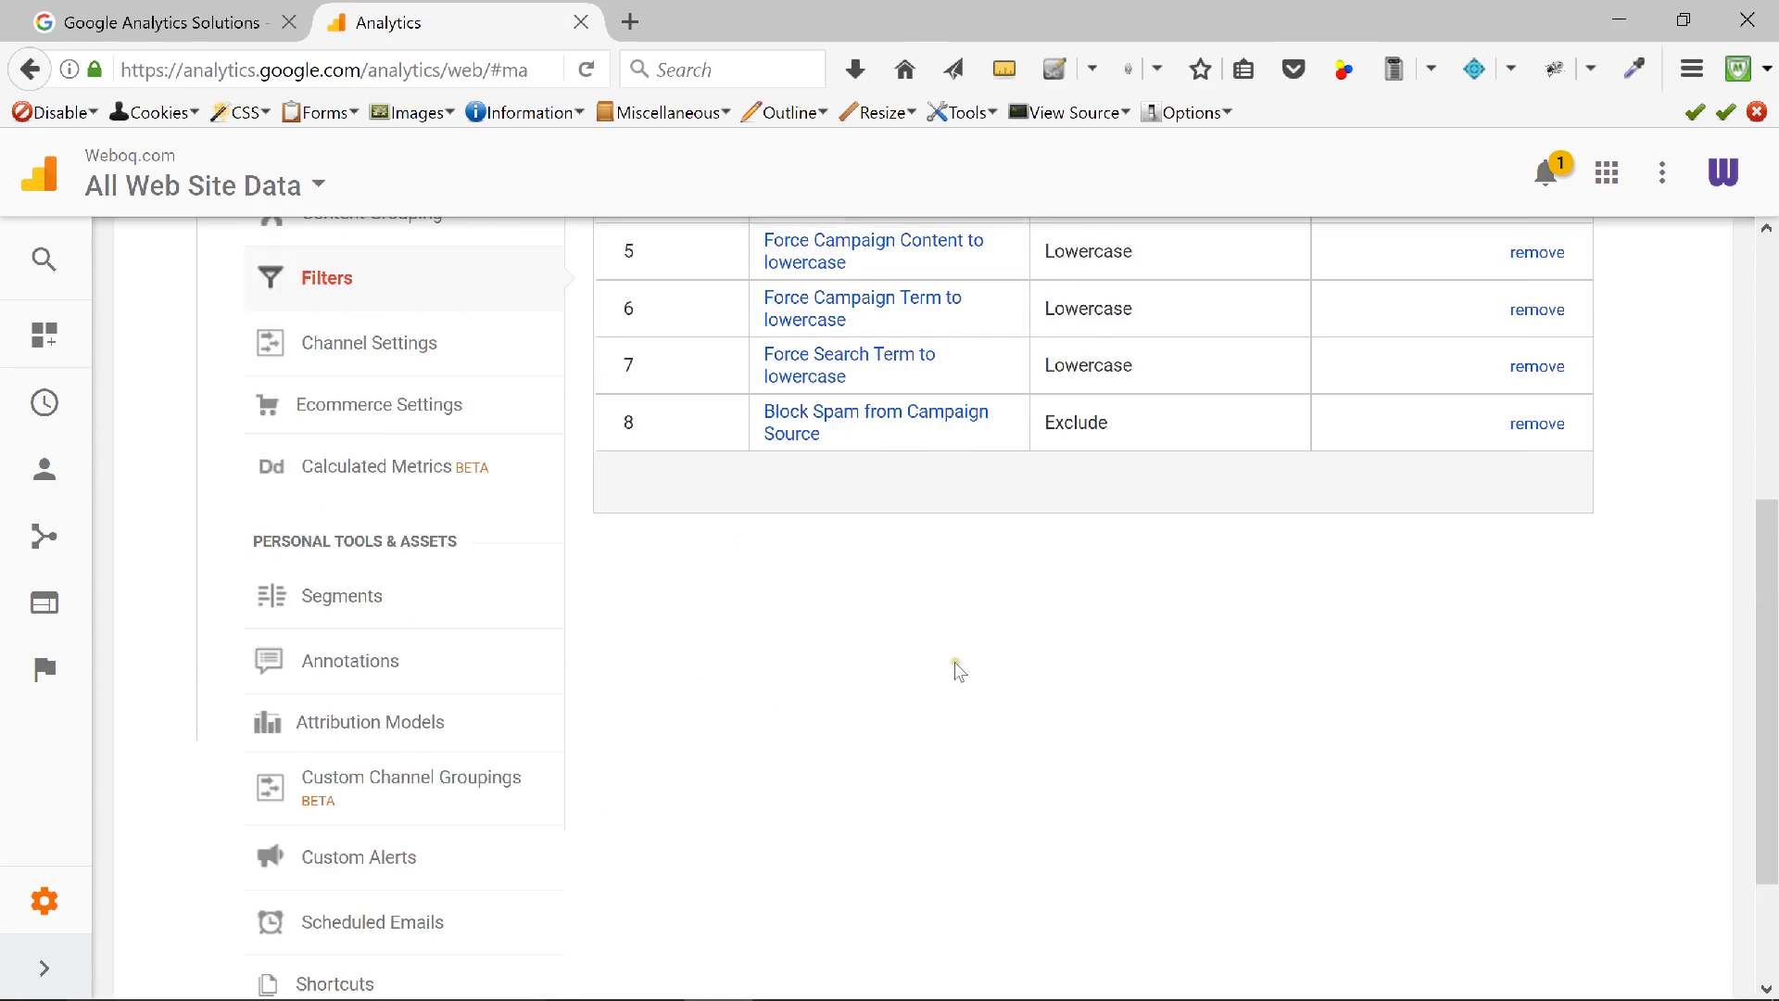
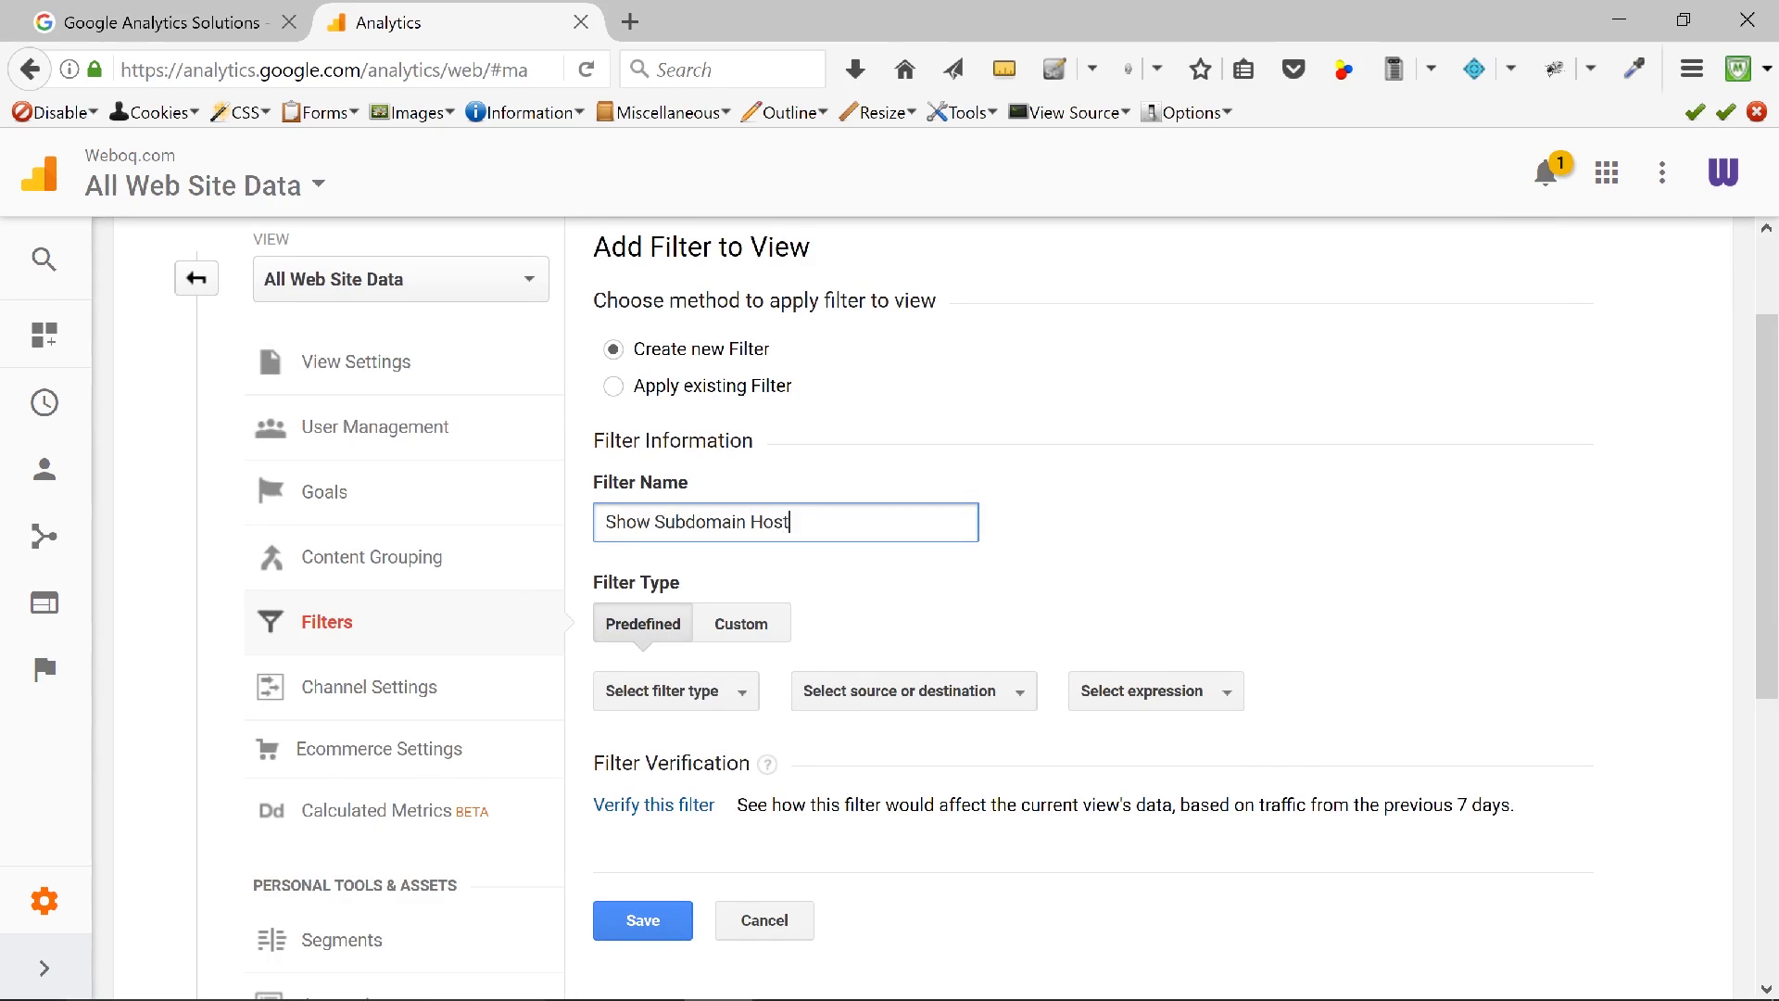
Complete the new filter's name as "Show Subdomain Hostnames (info)".
type("names (Info)")
left_click(859, 524)
key("BackSpace")
type("i")
scroll(873, 614, "down", 3)
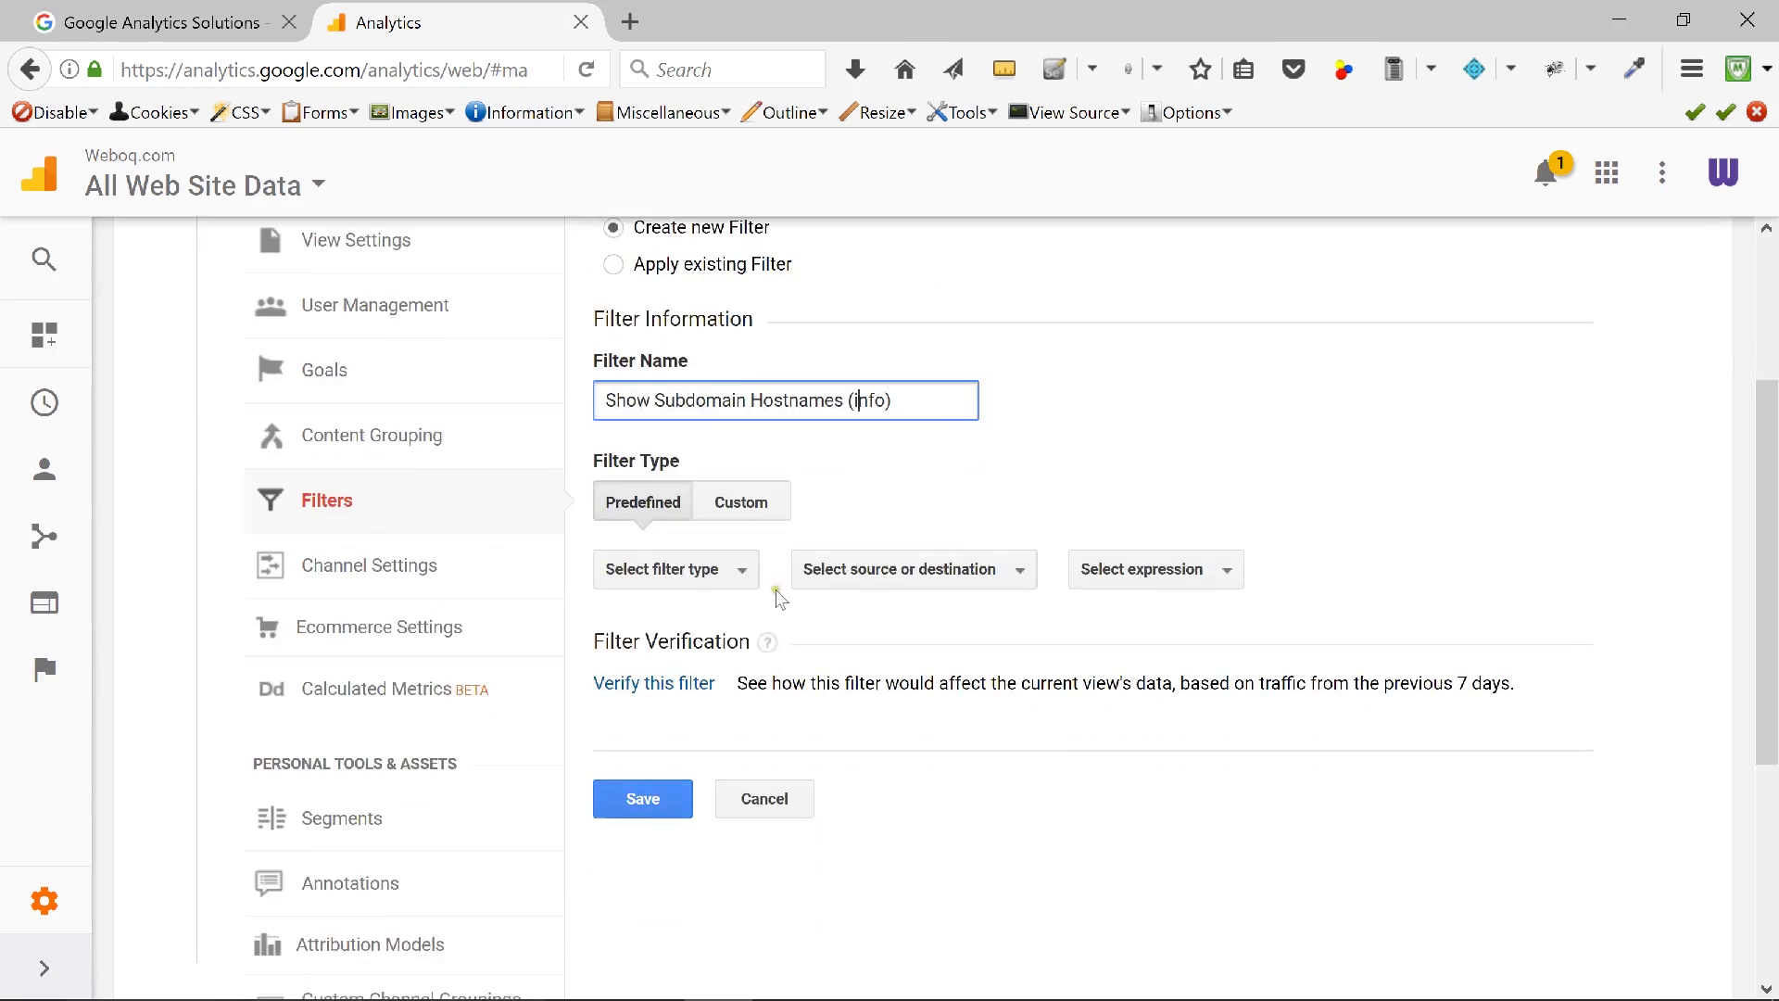
Make the filter a custom Advanced filter and enter "(info.weboq.com)" as the Extract A pattern.
left_click(758, 489)
scroll(806, 496, "down", 5)
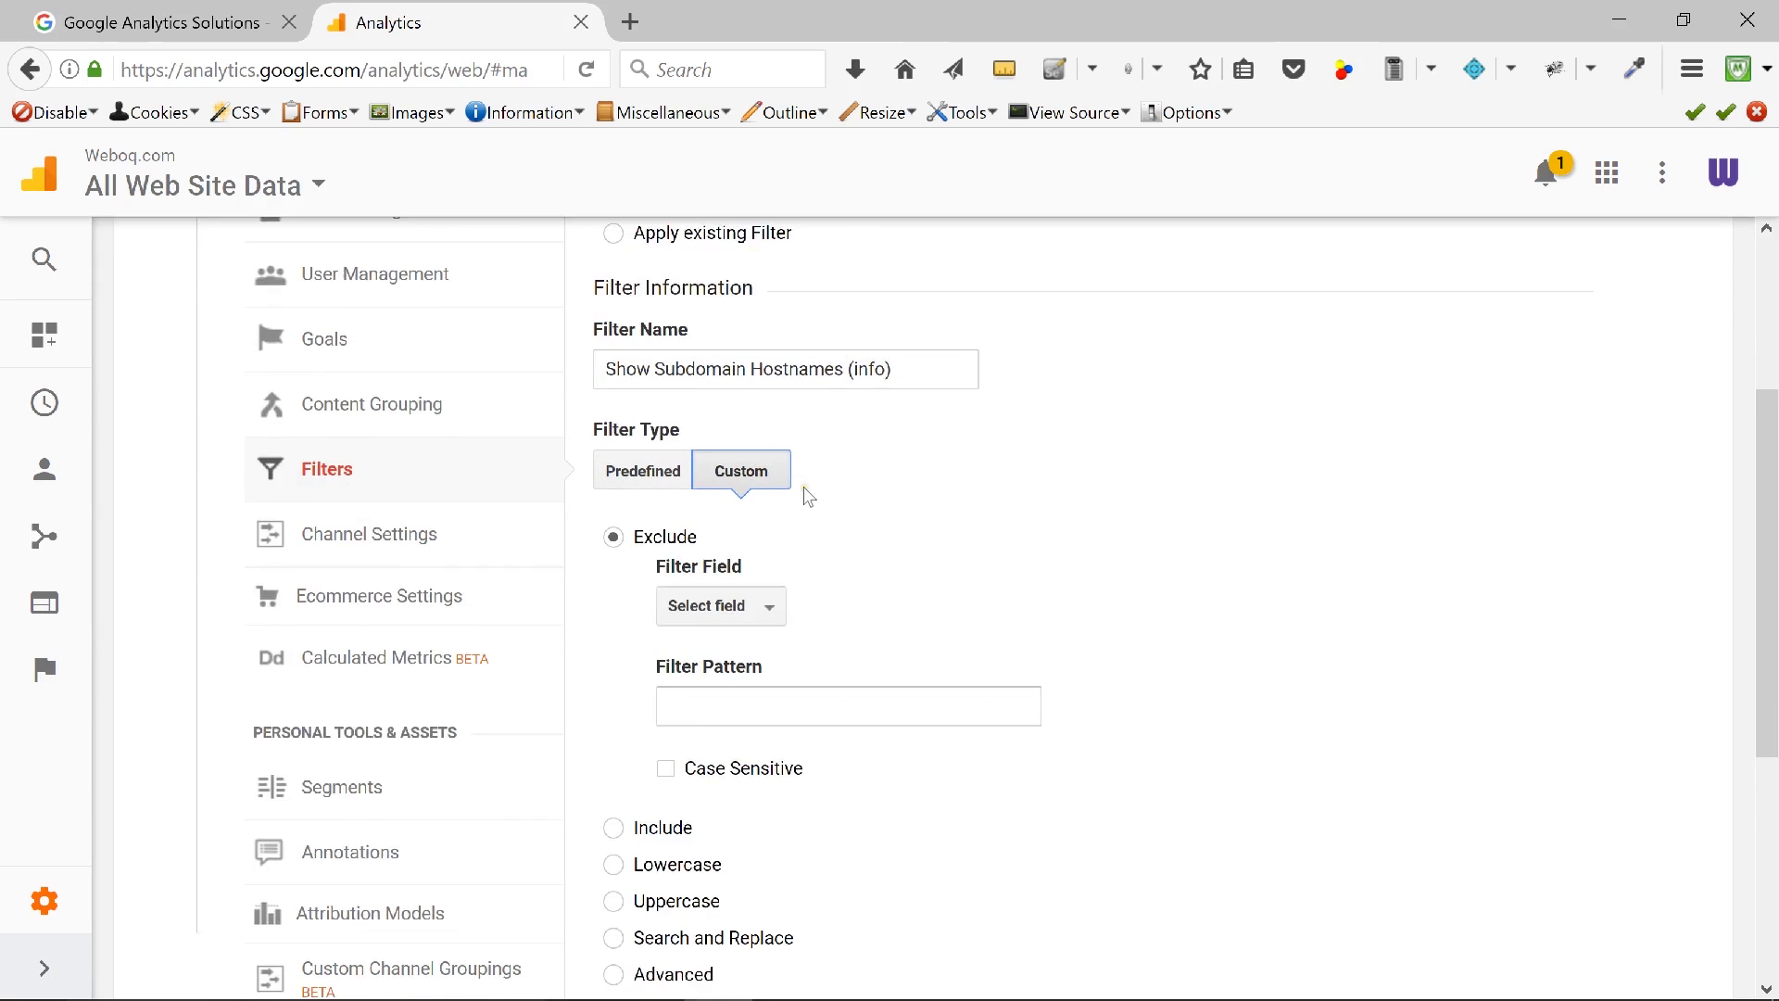
scroll(809, 498, "down", 1)
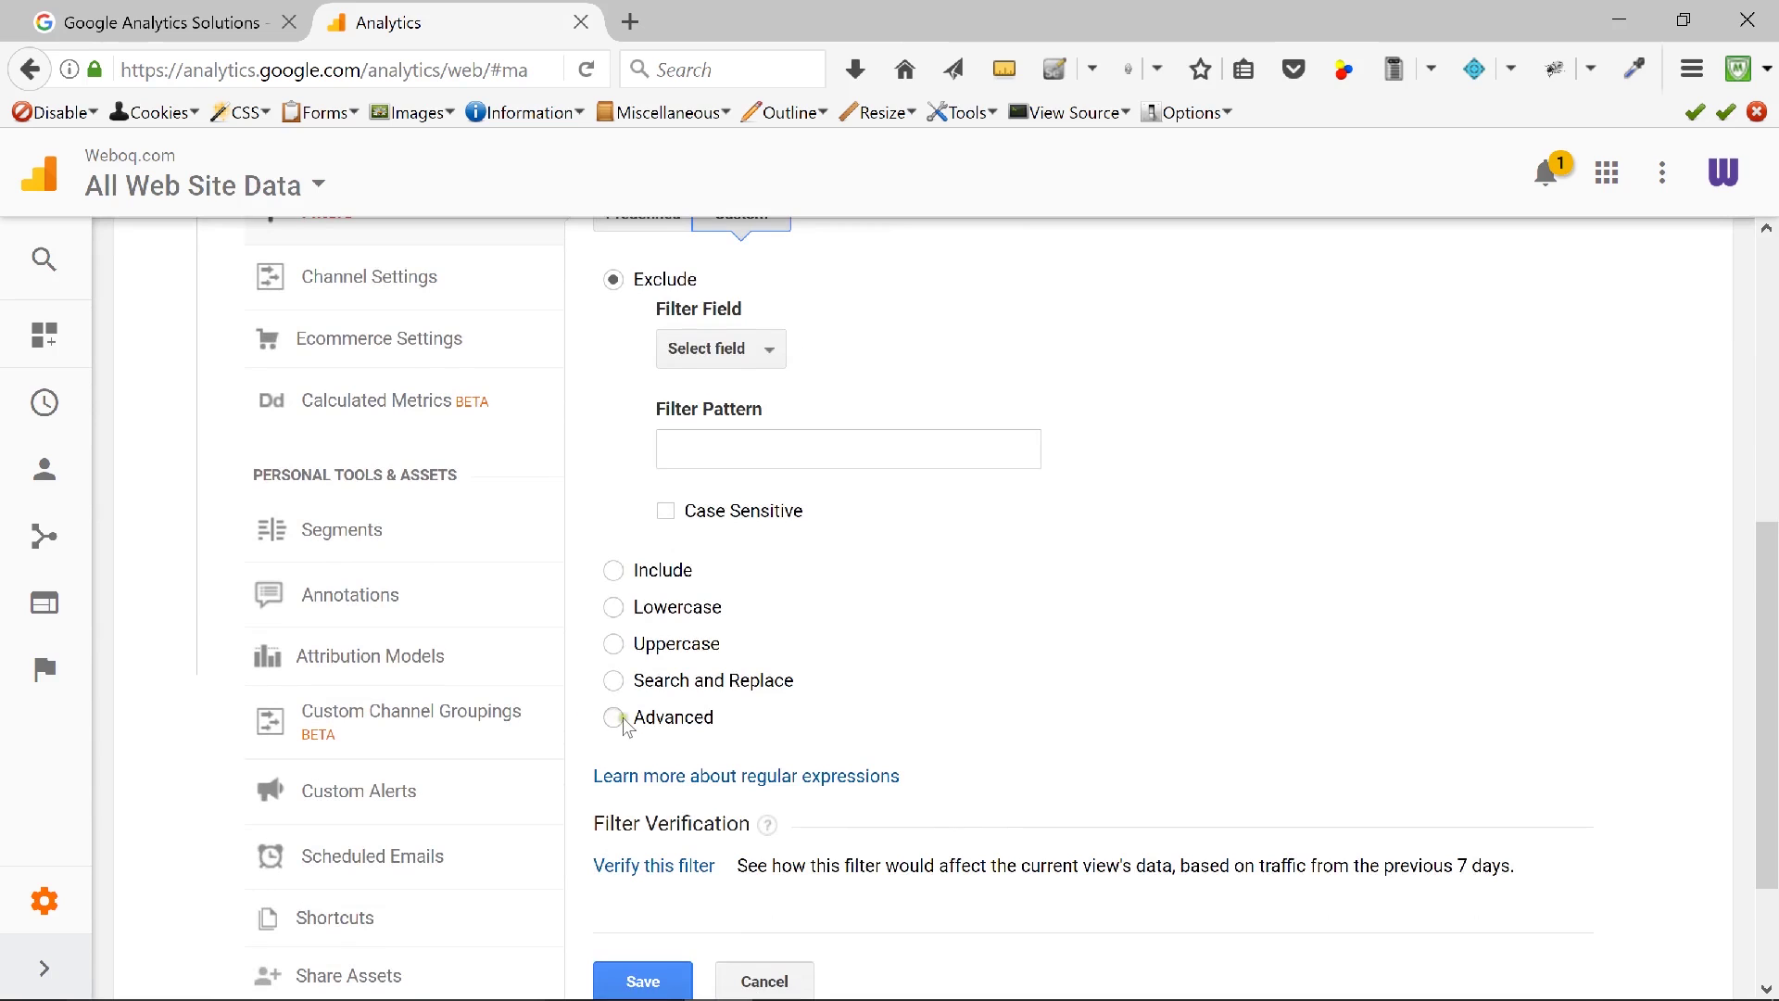
left_click(613, 715)
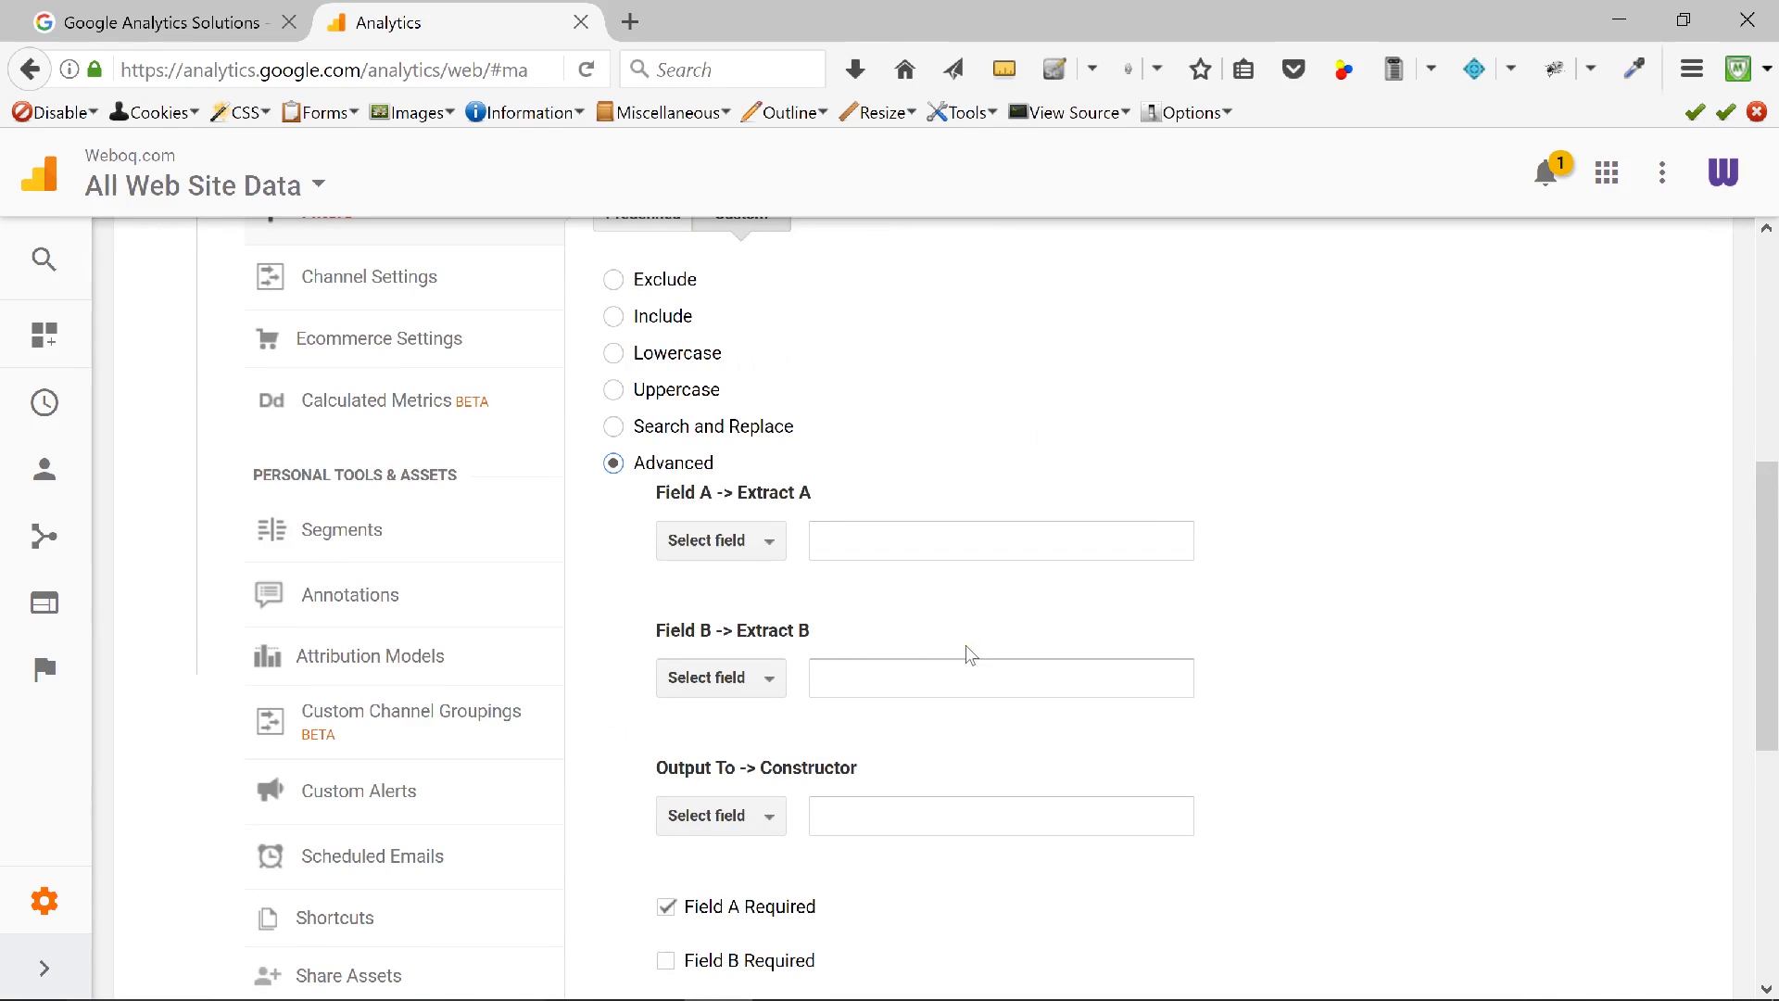
scroll(970, 654, "down", 3)
left_click(832, 401)
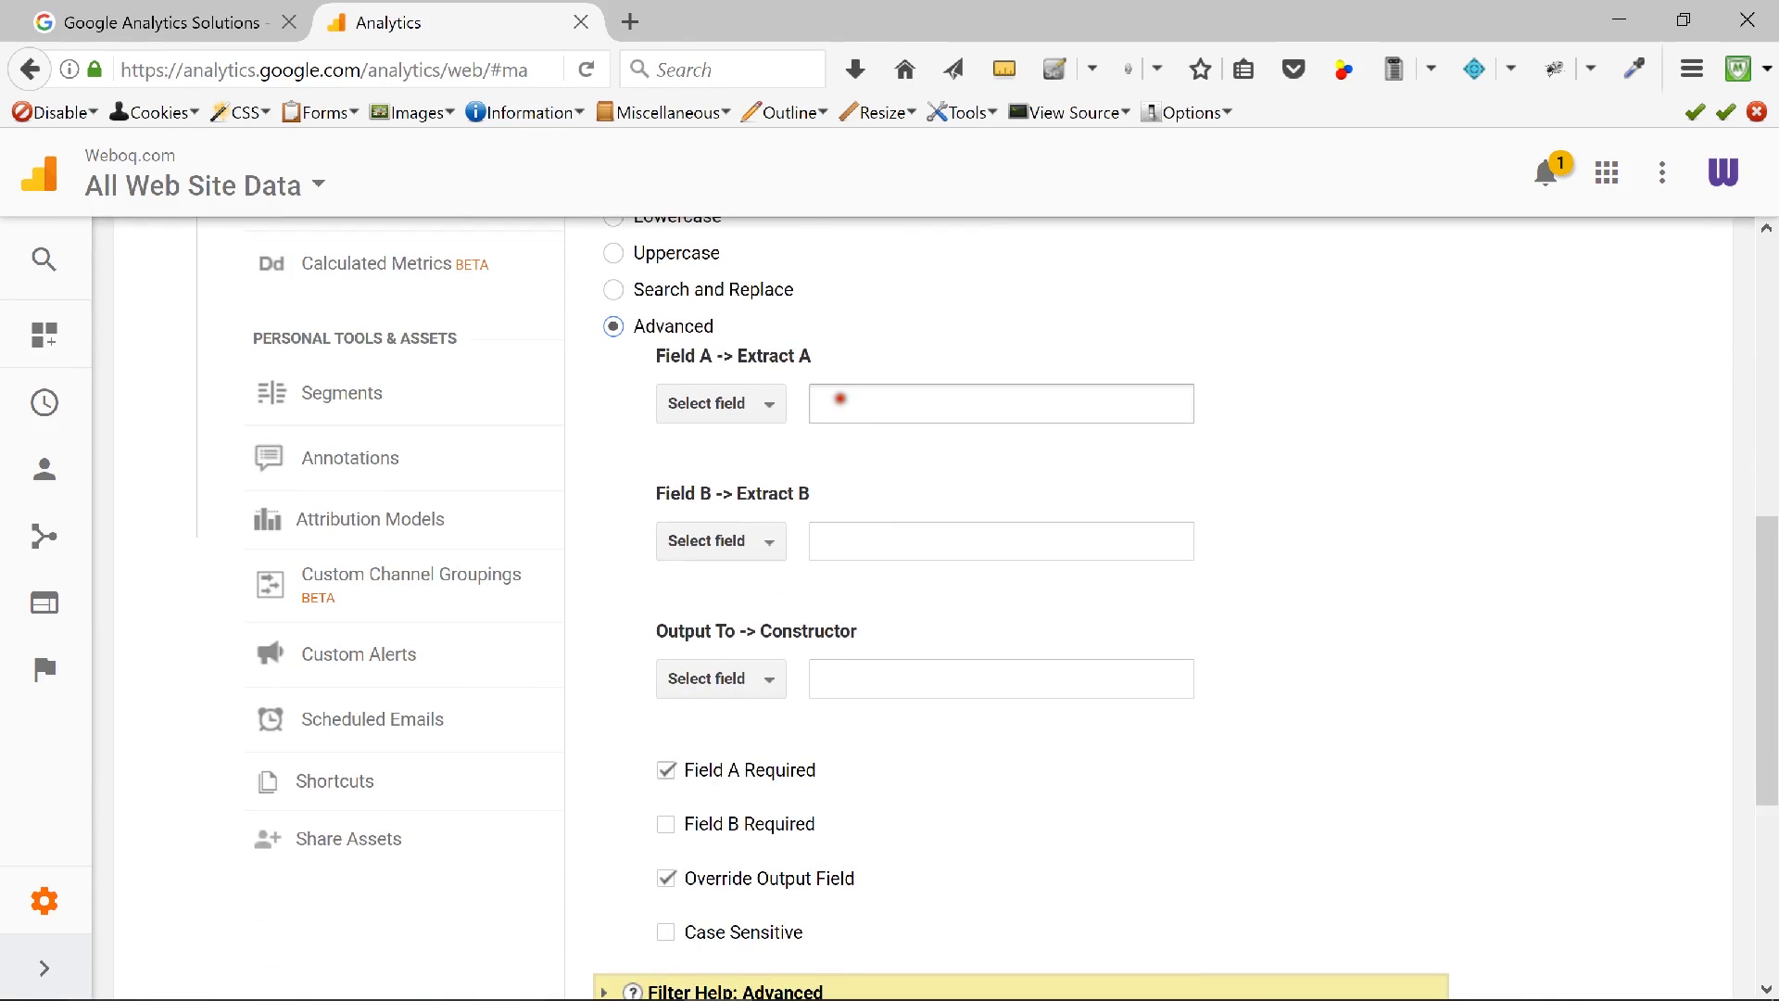
type("(info.weboq.com")
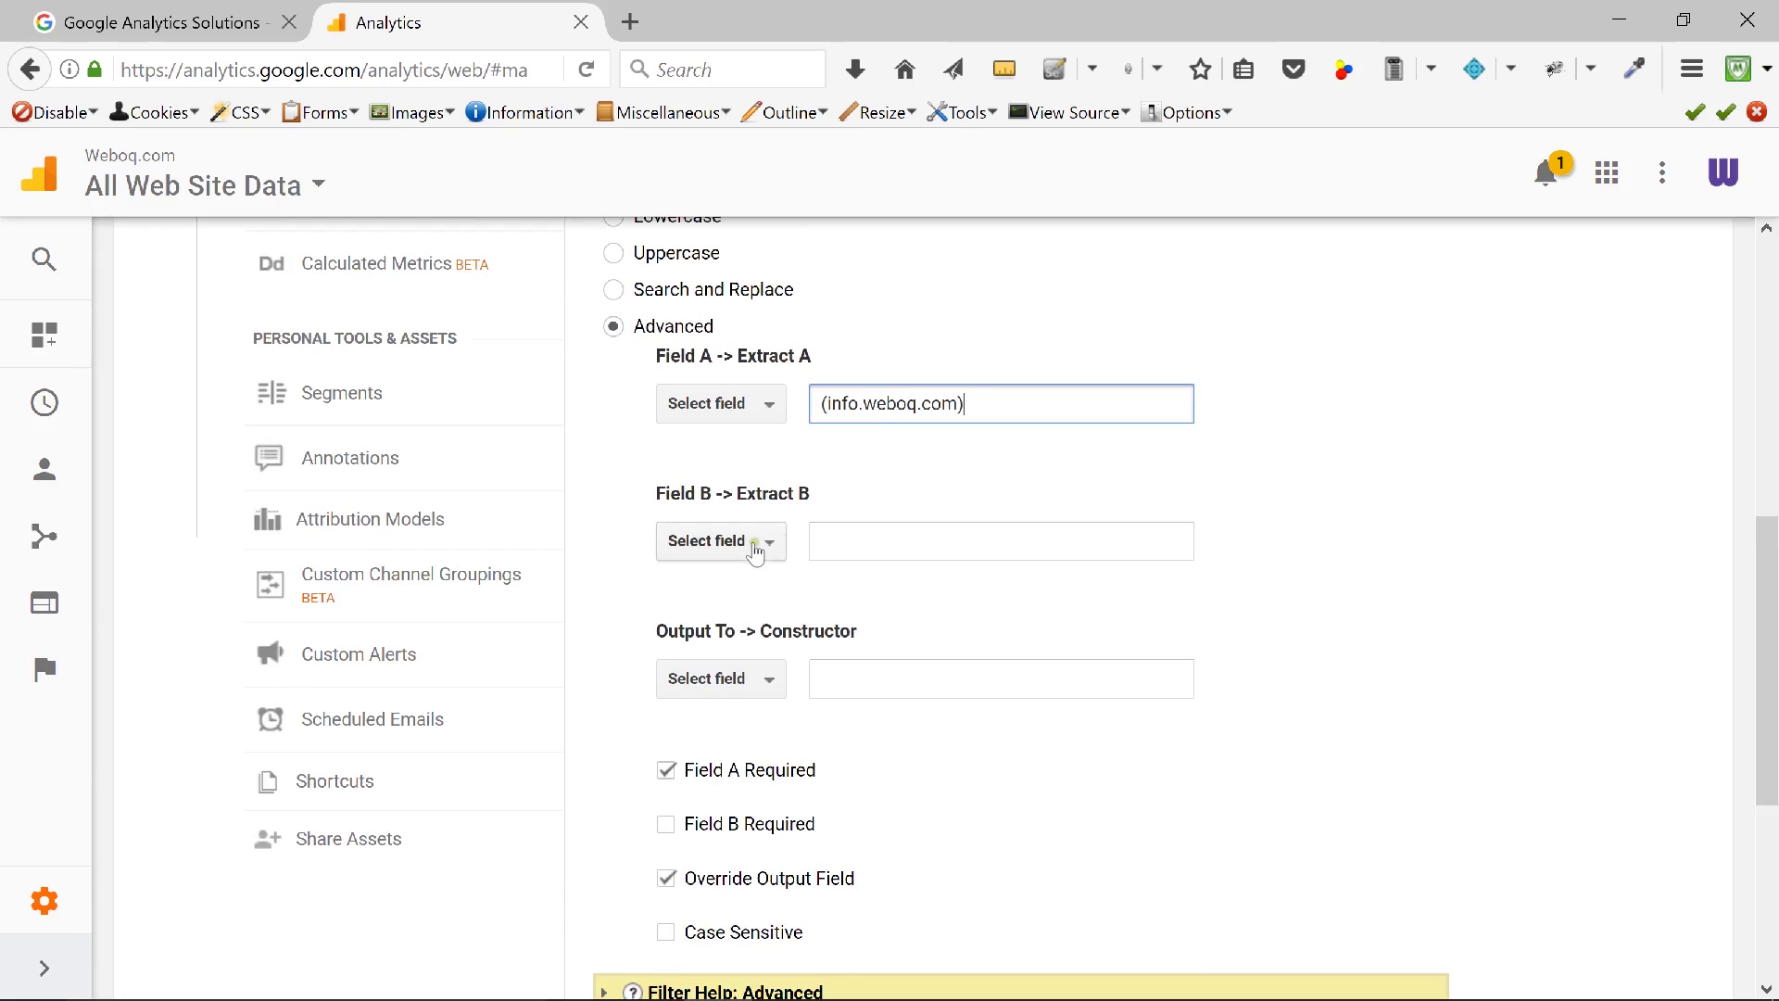
left_click(966, 403)
Set Field B to Request URI with the extract pattern "(.*)".
left_click(702, 546)
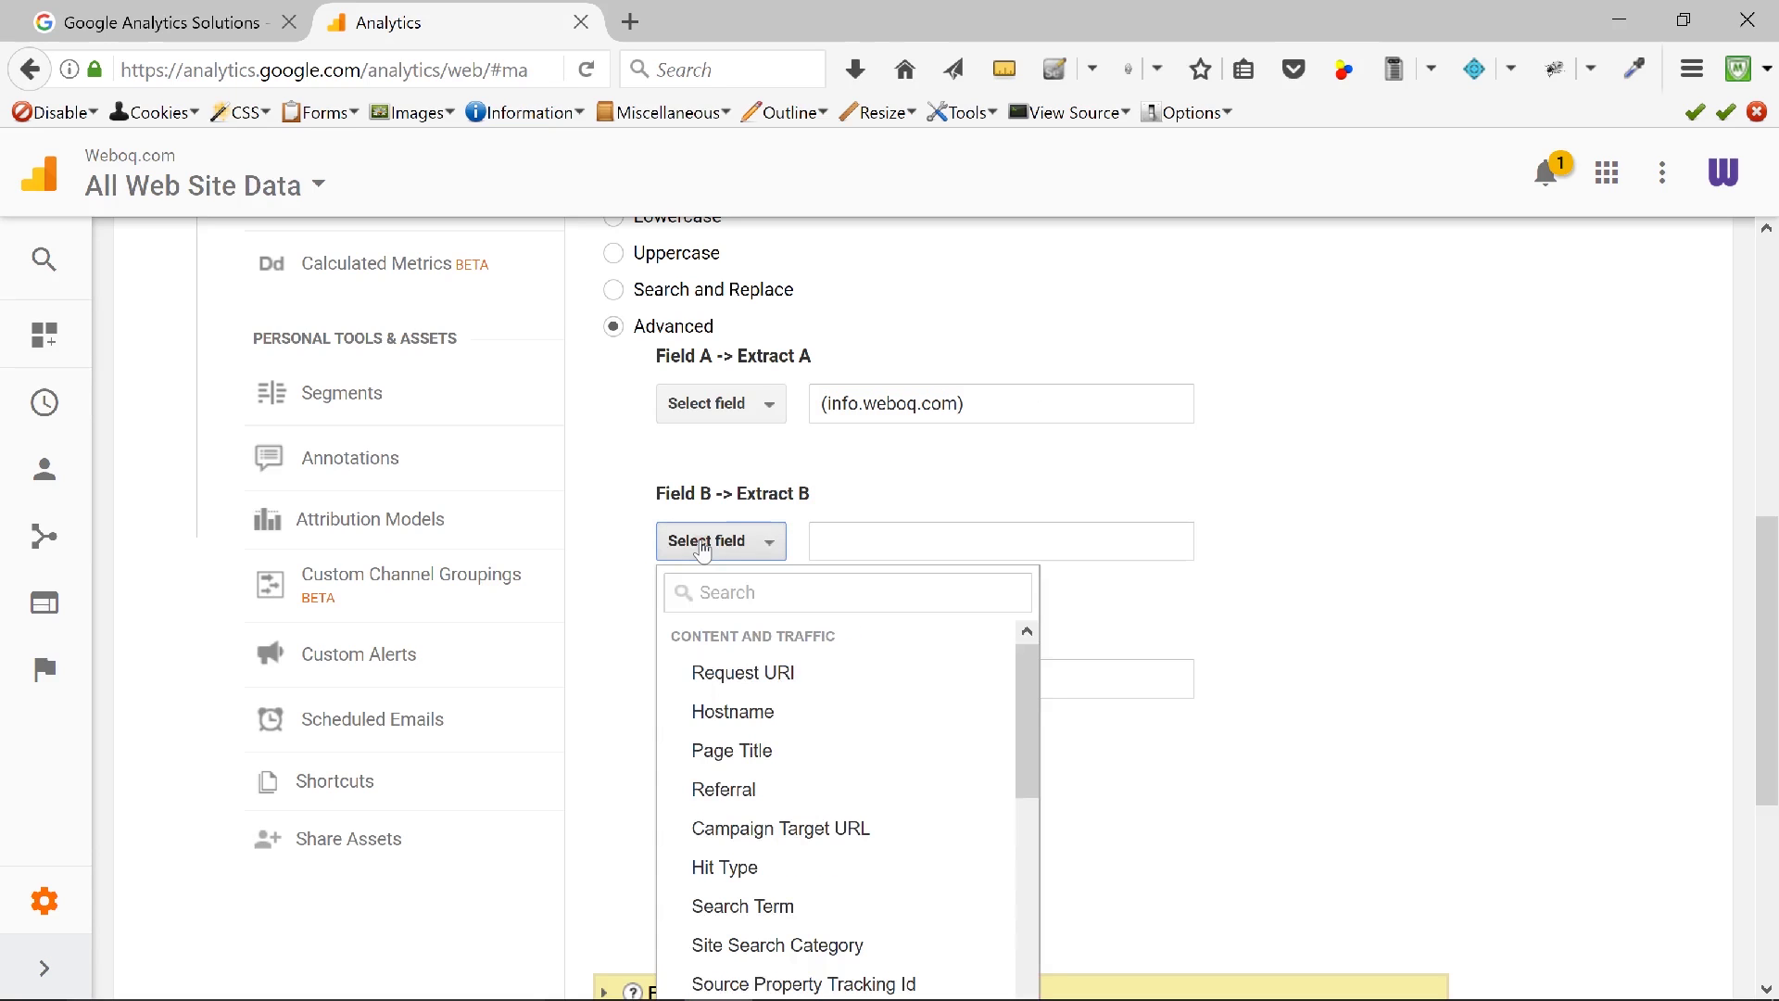
left_click(721, 673)
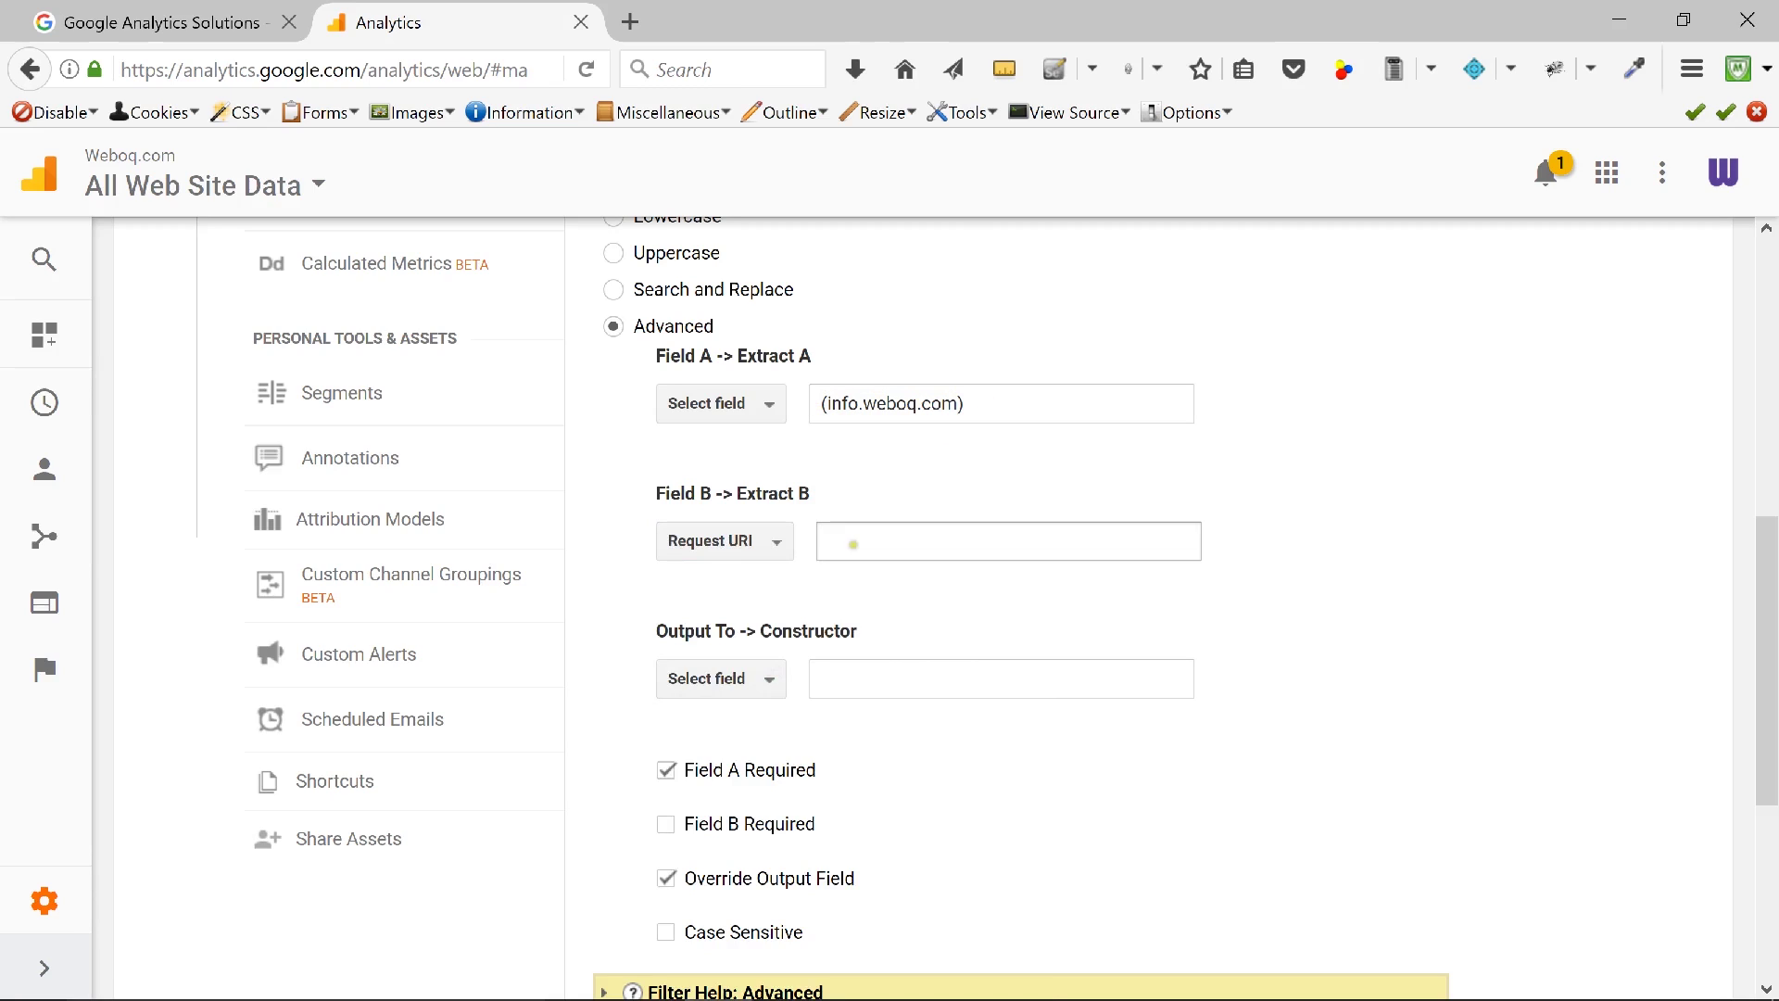
left_click(855, 537)
left_click(852, 535)
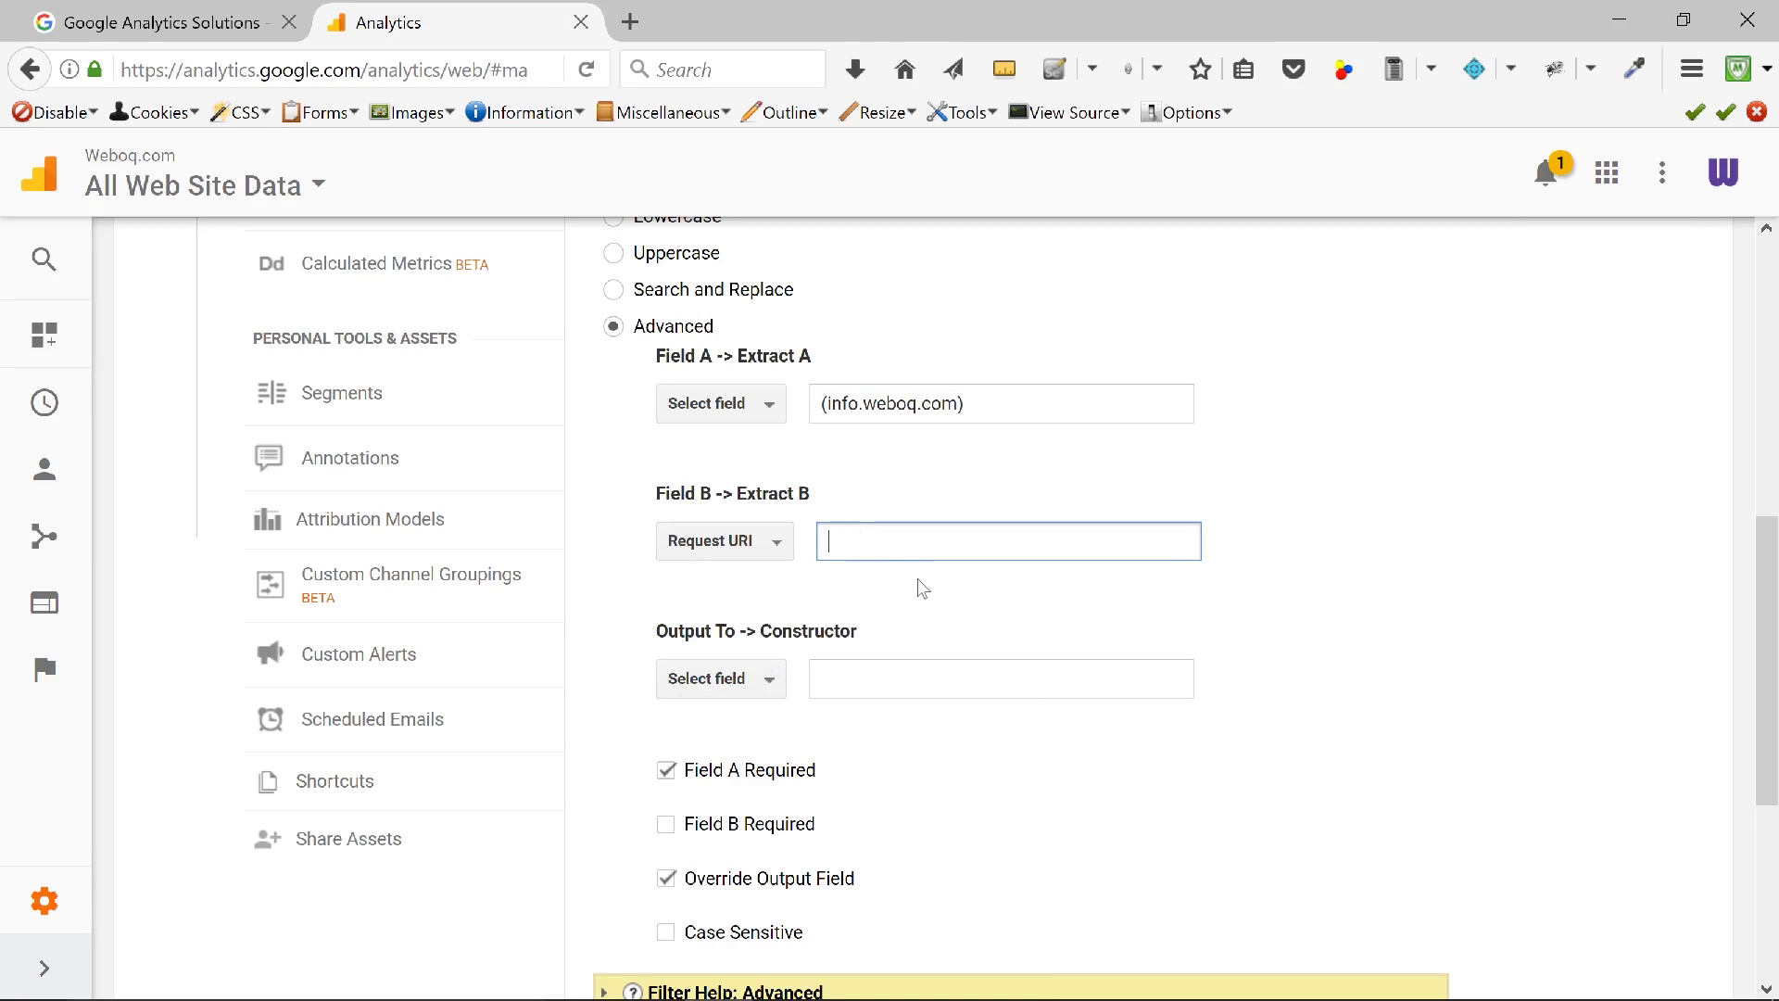
type("(.*)")
Set the output field to Request URI with the constructor "$A1$B1".
left_click(722, 681)
left_click(741, 812)
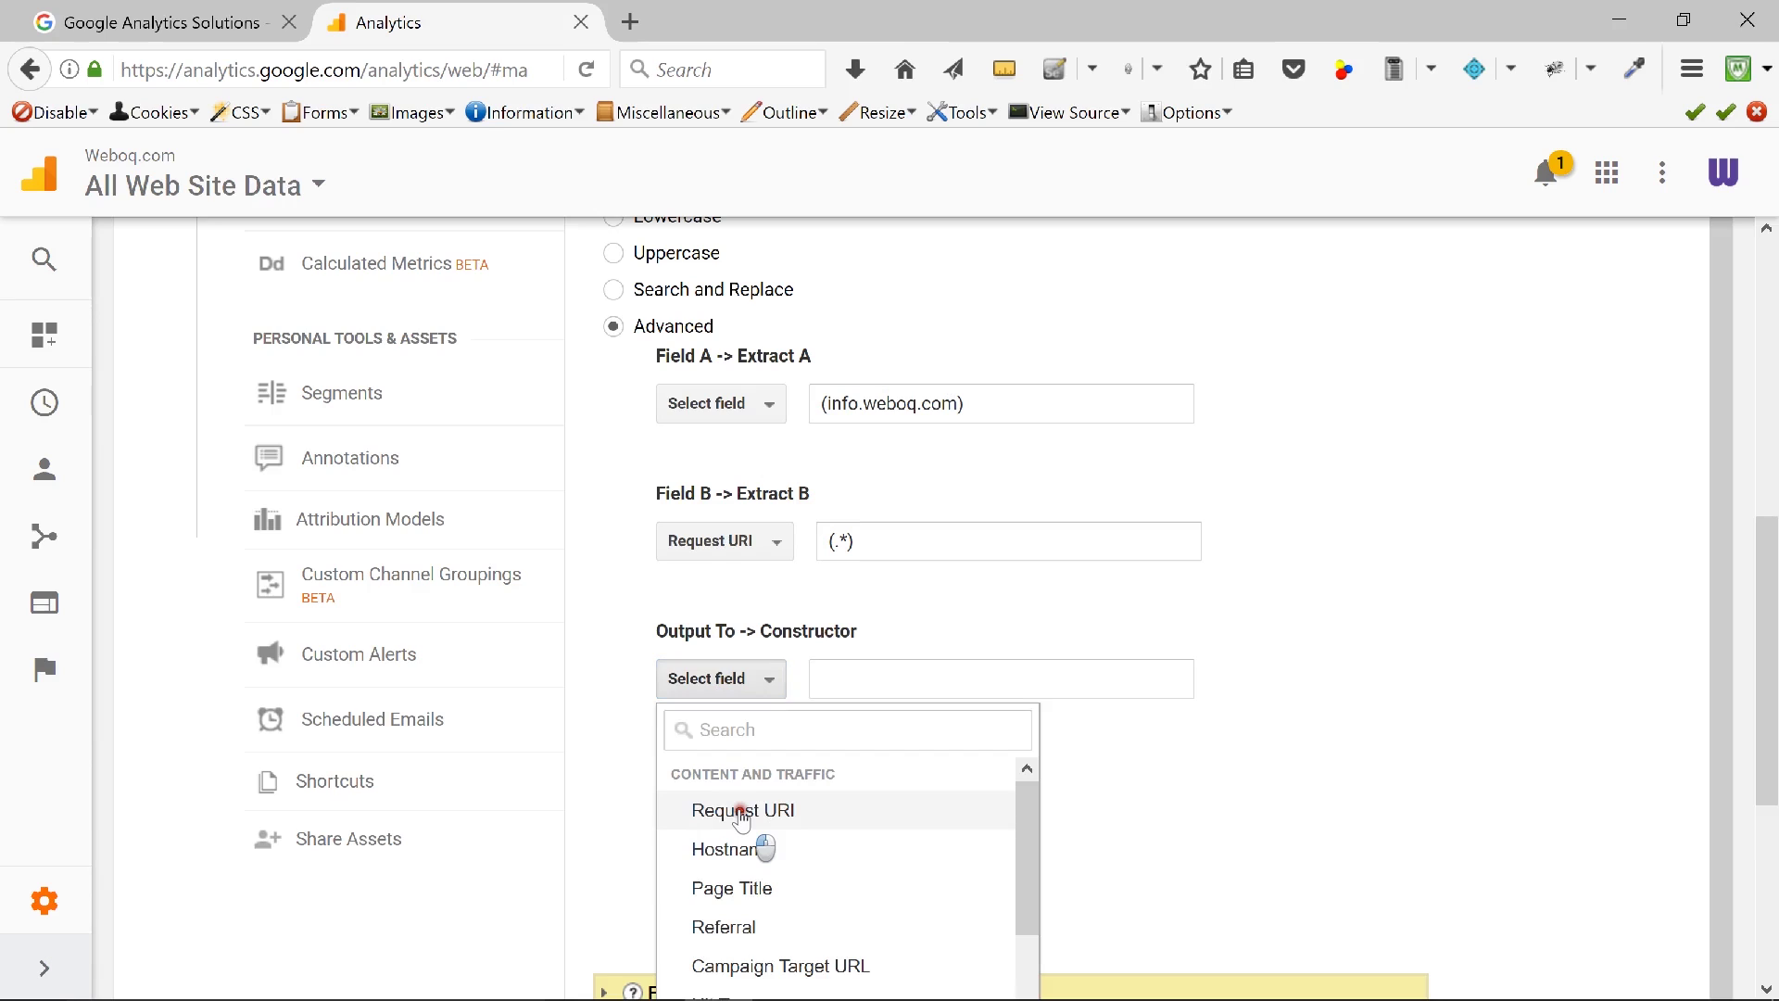
left_click(853, 681)
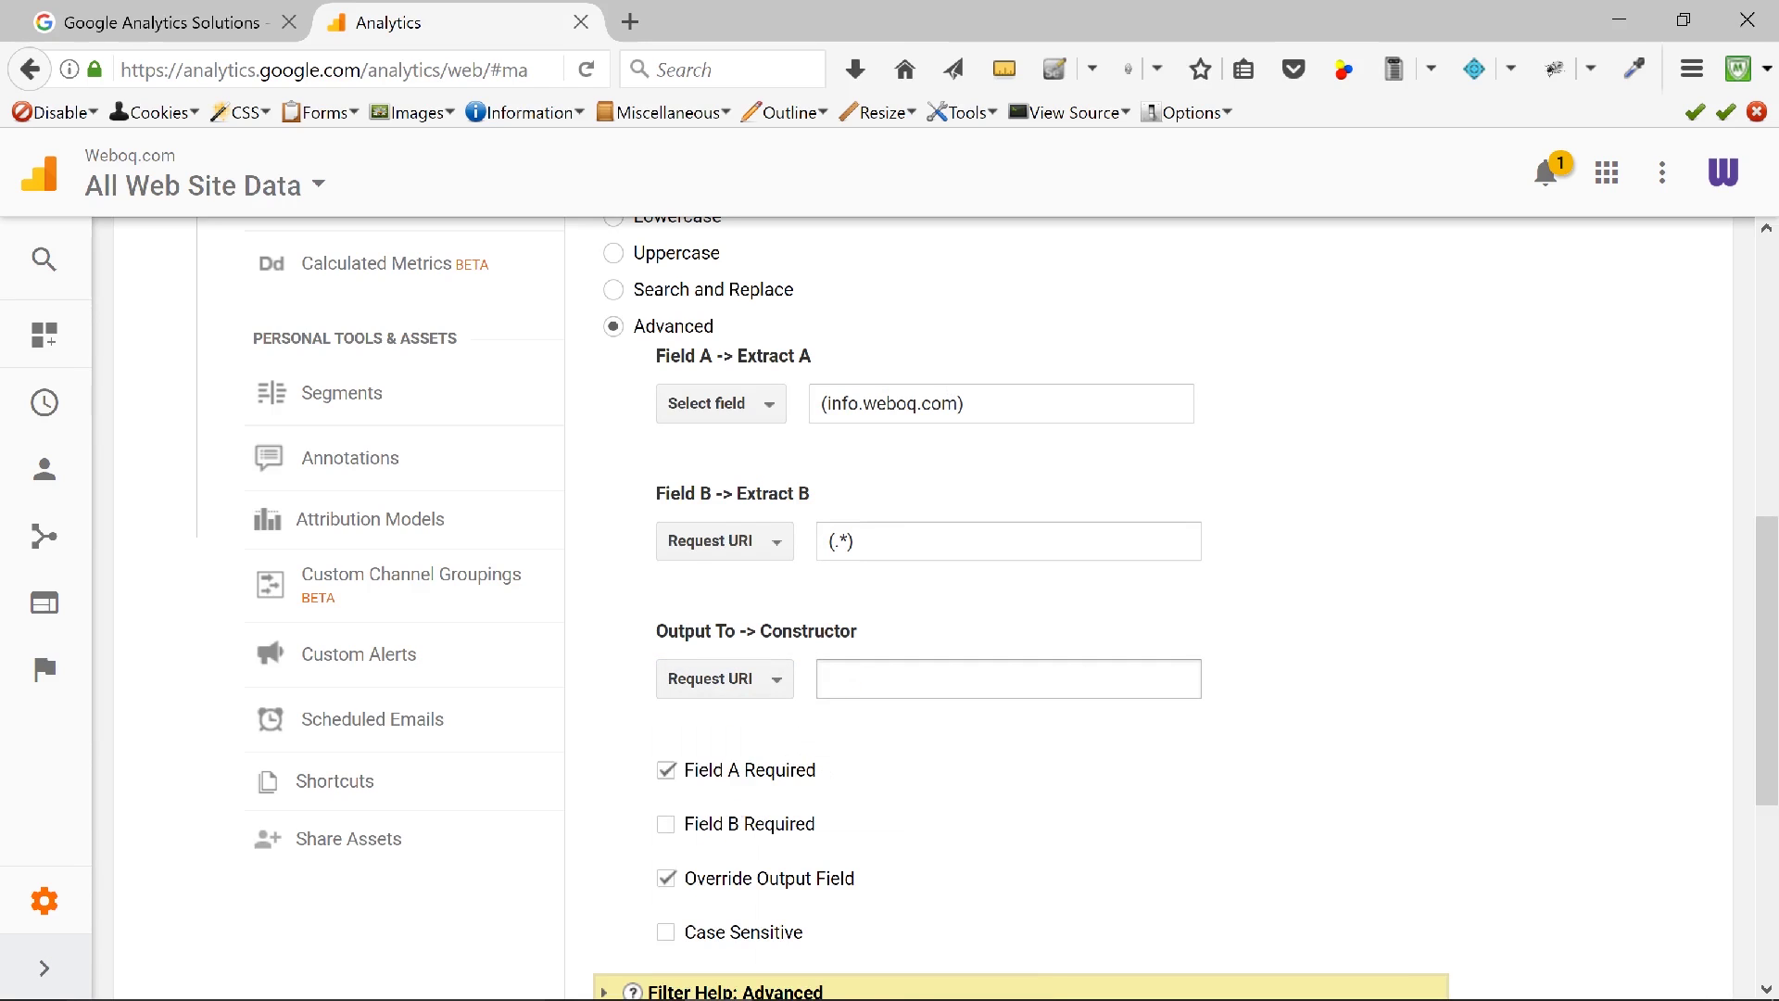
left_click(853, 679)
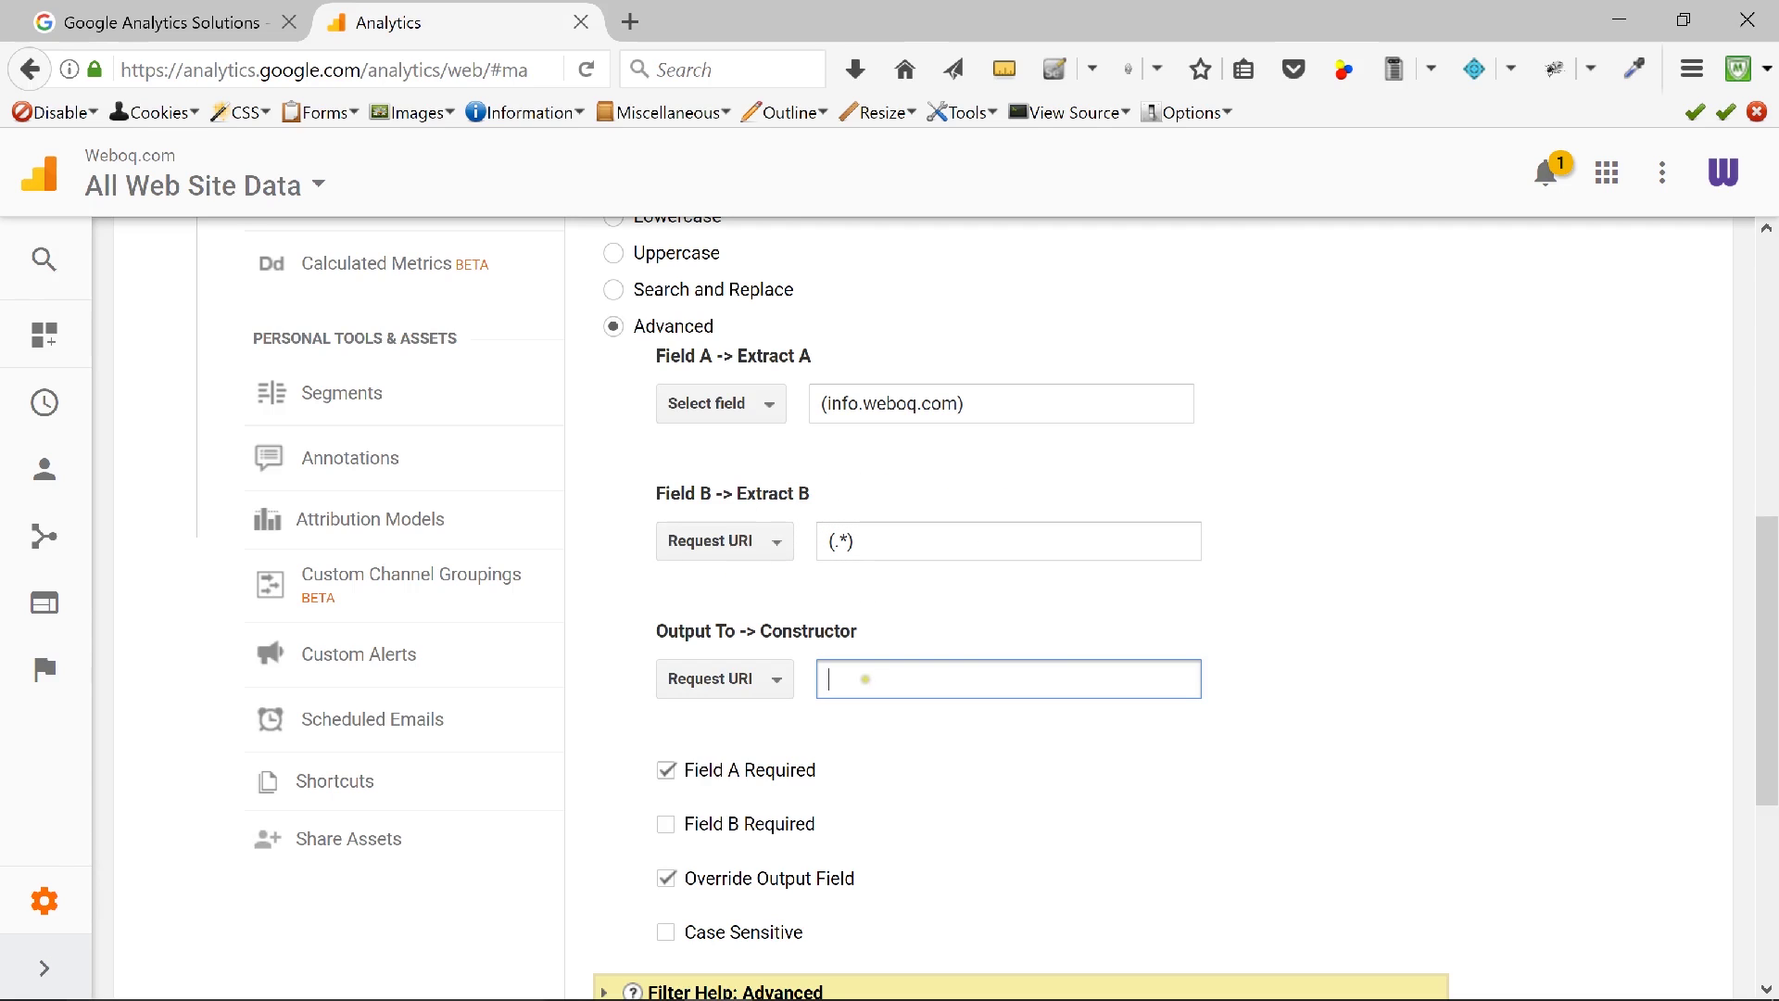
left_click(865, 679)
type("$A1$B1")
Try to save the "Show Subdomain Hostnames (info)" filter.
scroll(950, 685, "down", 2)
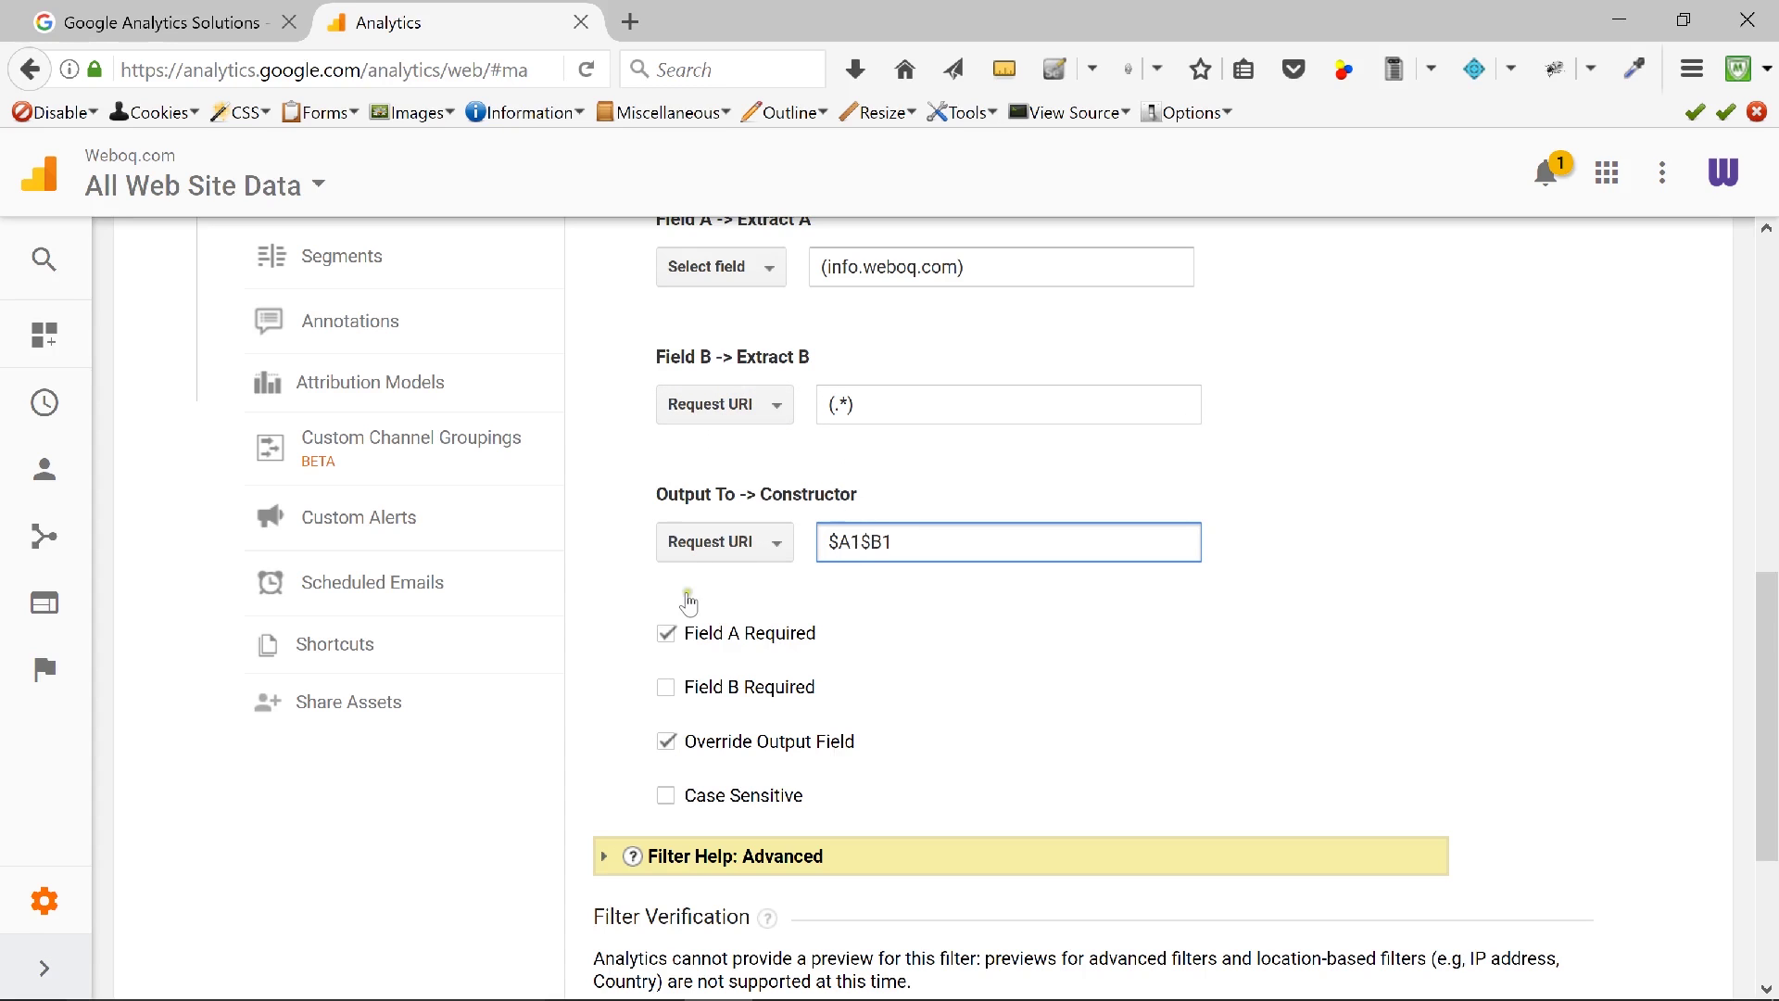
scroll(1038, 702, "down", 2)
scroll(1046, 703, "down", 1)
left_click(647, 830)
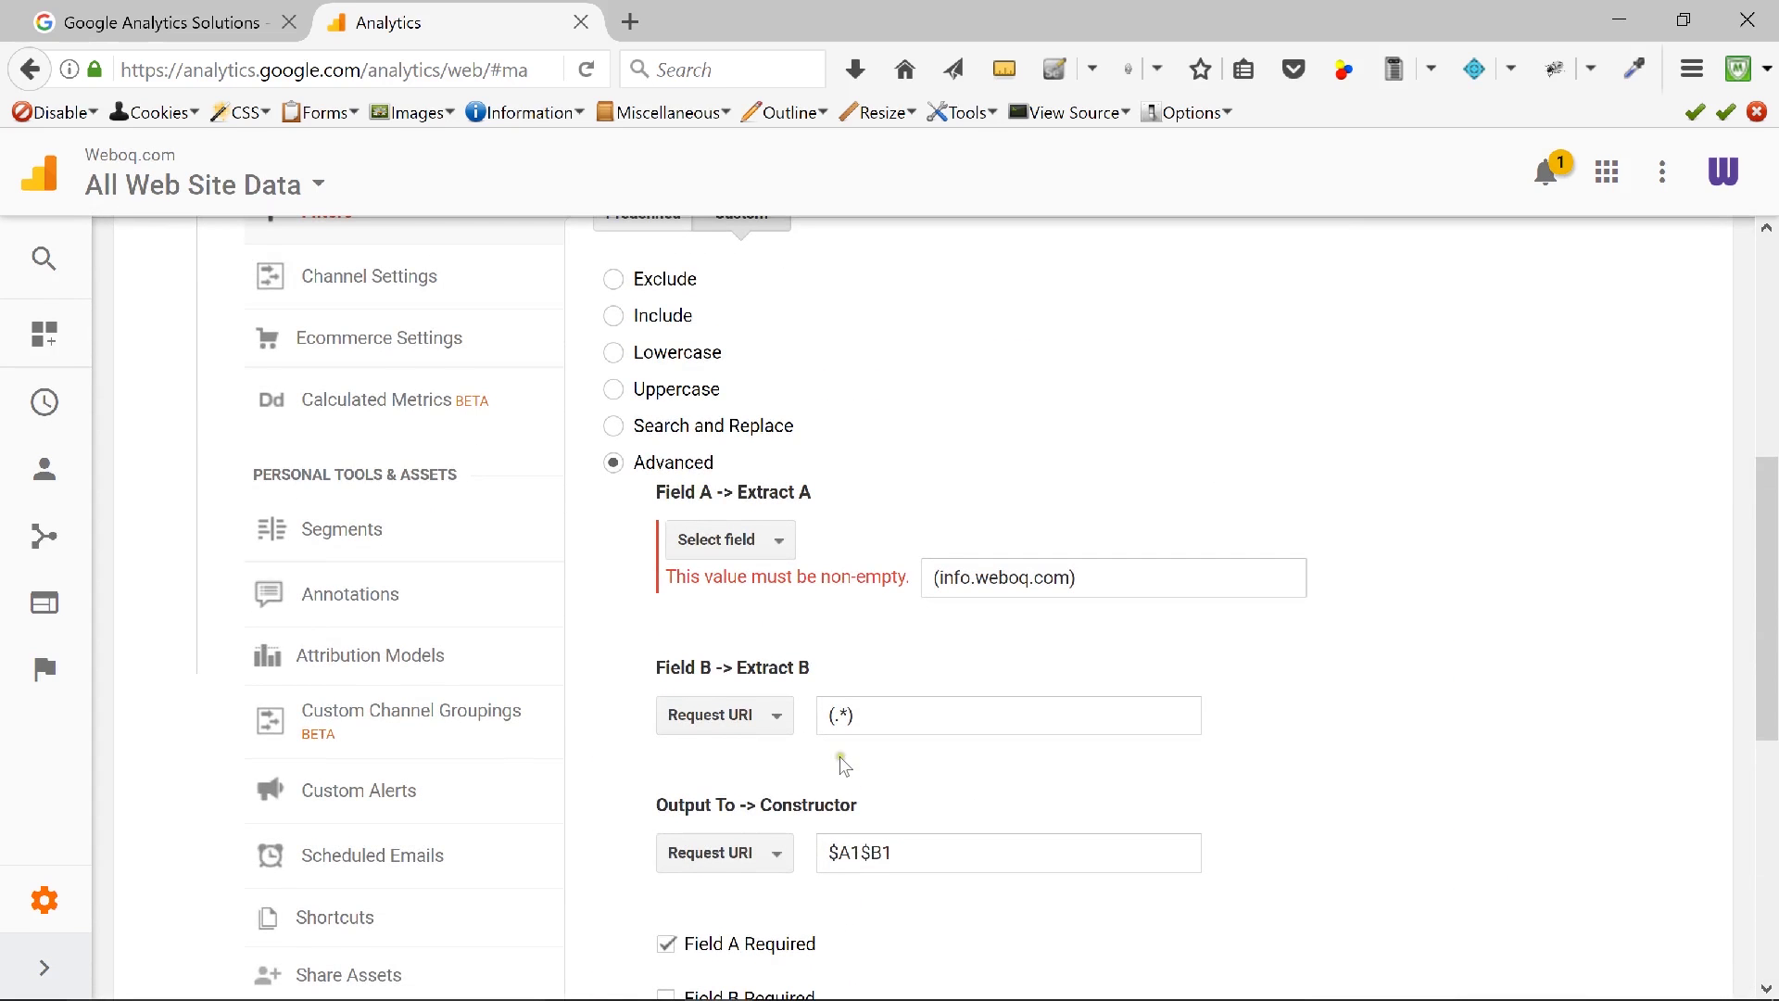
Choose Hostname as Field A of the info subdomain filter and save the filter.
left_click(755, 541)
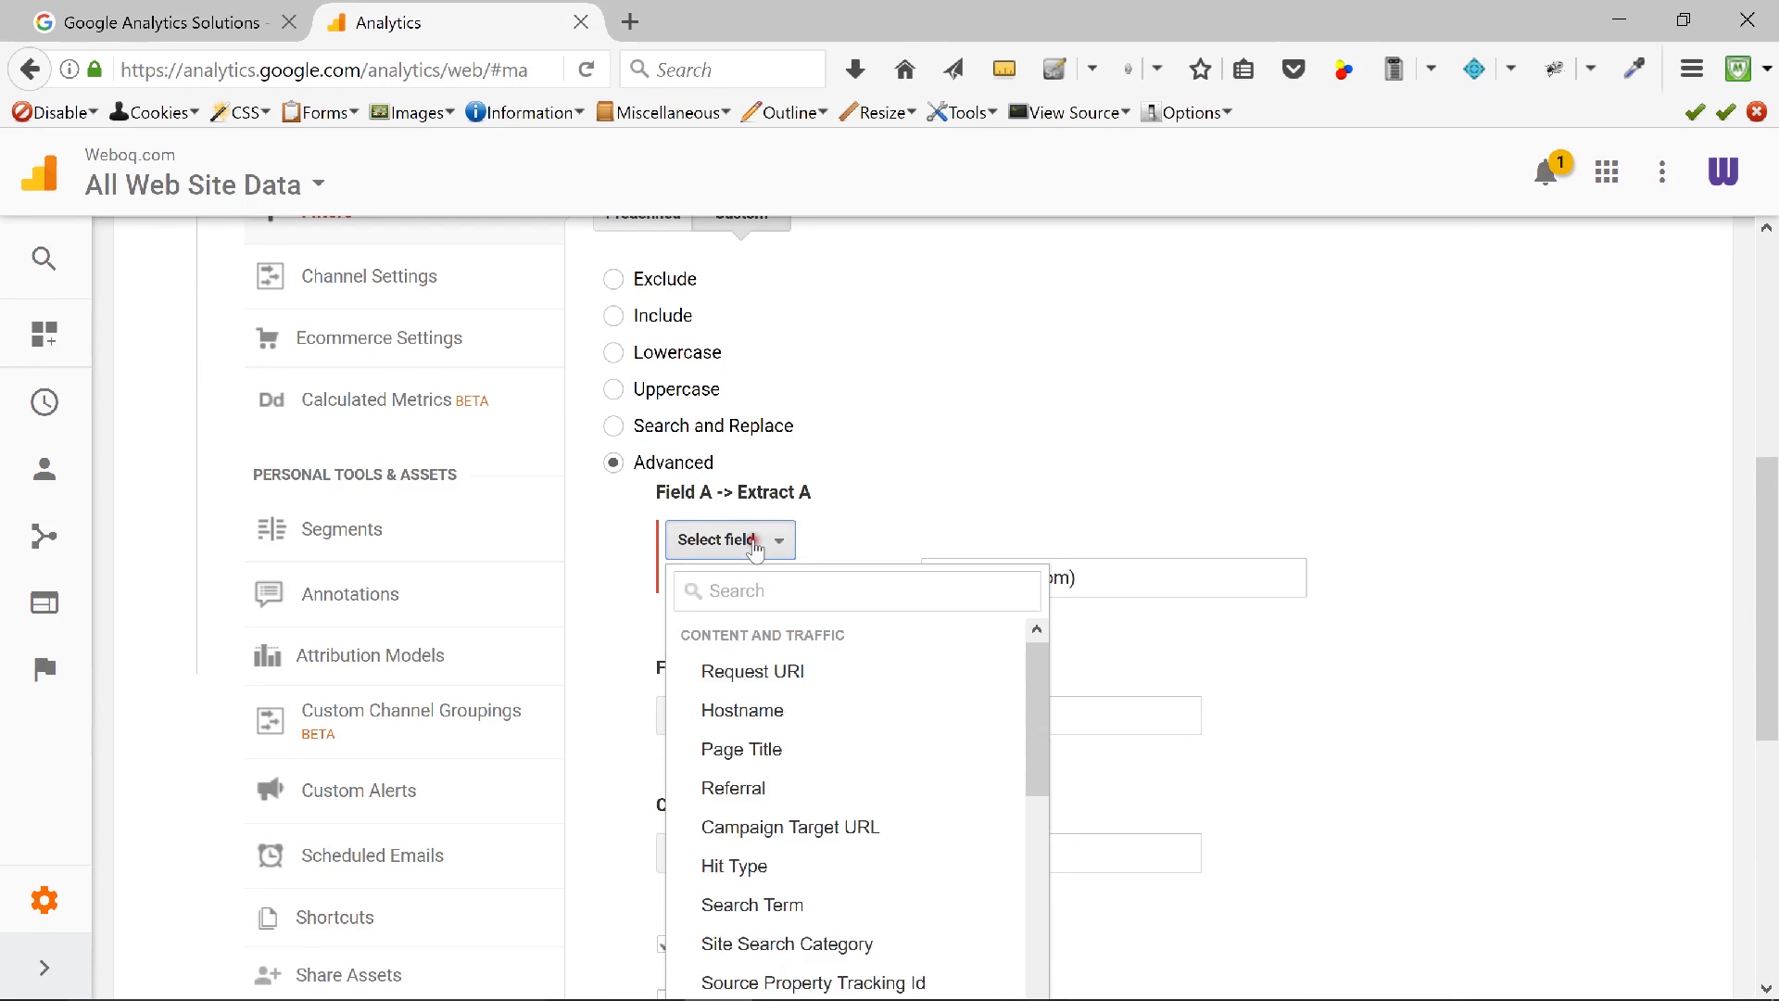
left_click(759, 596)
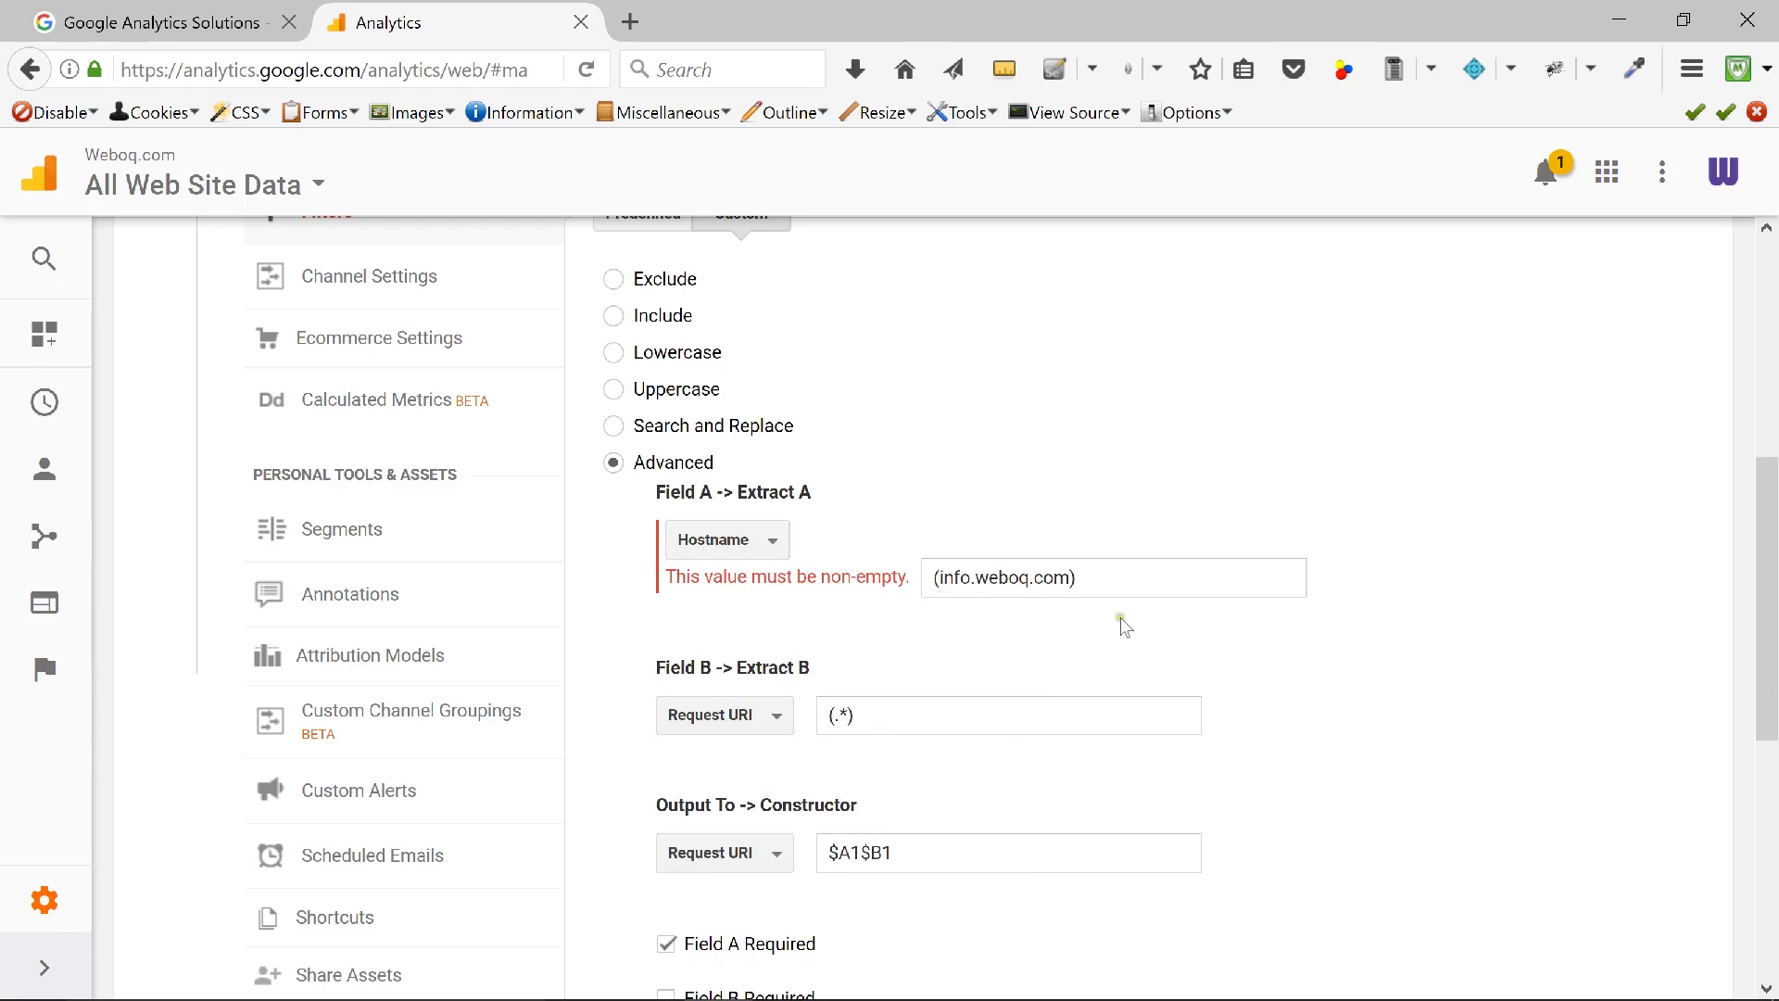
scroll(1080, 667, "down", 6)
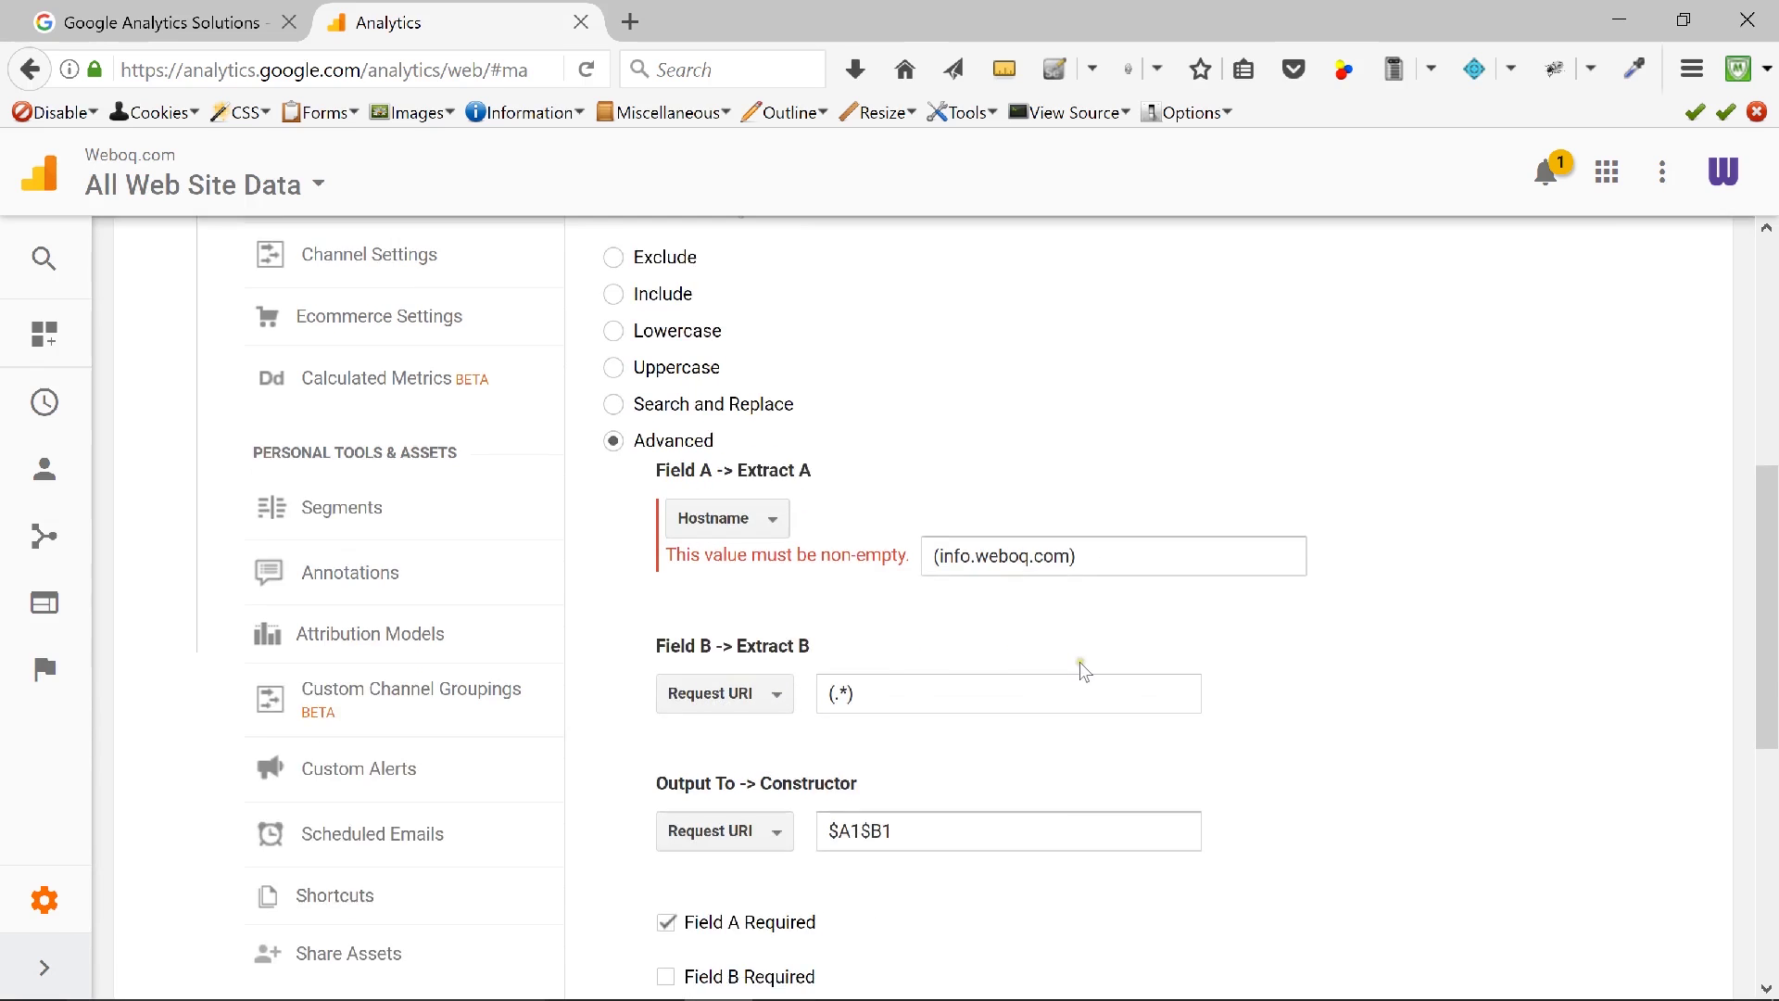
left_click(646, 809)
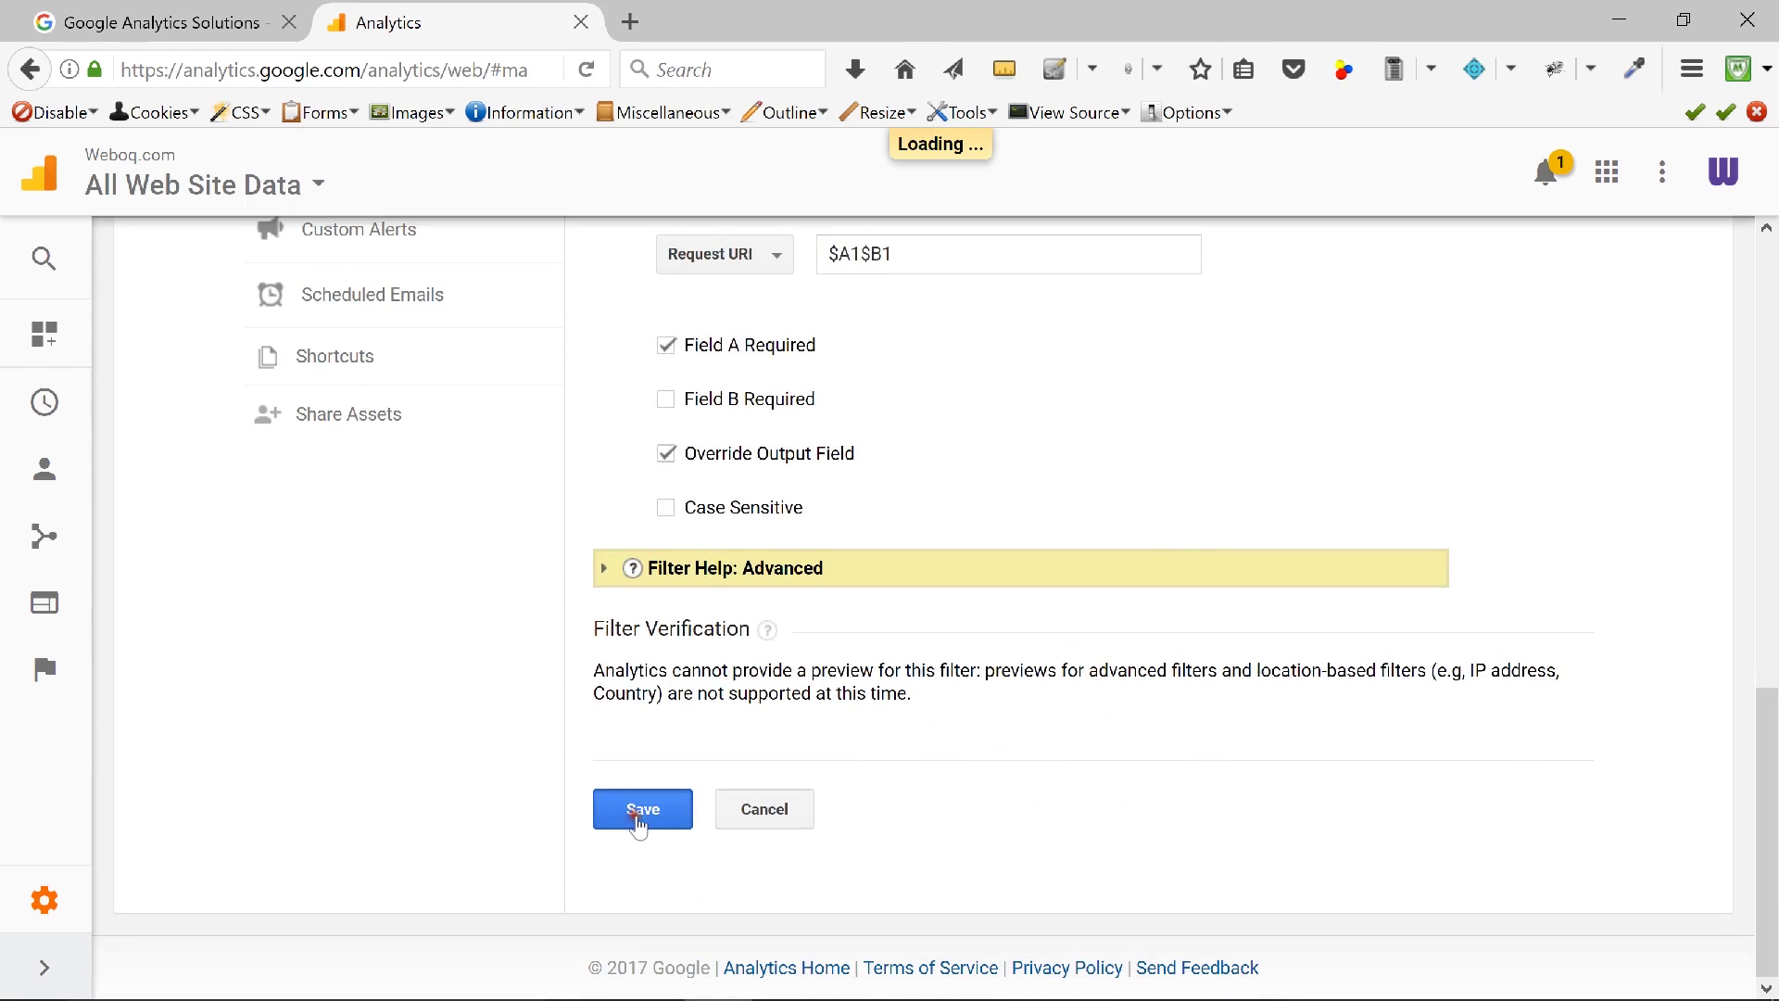
Add another view filter named "Show Subdomain Hostnames (newsletter)".
scroll(1050, 649, "up", 2)
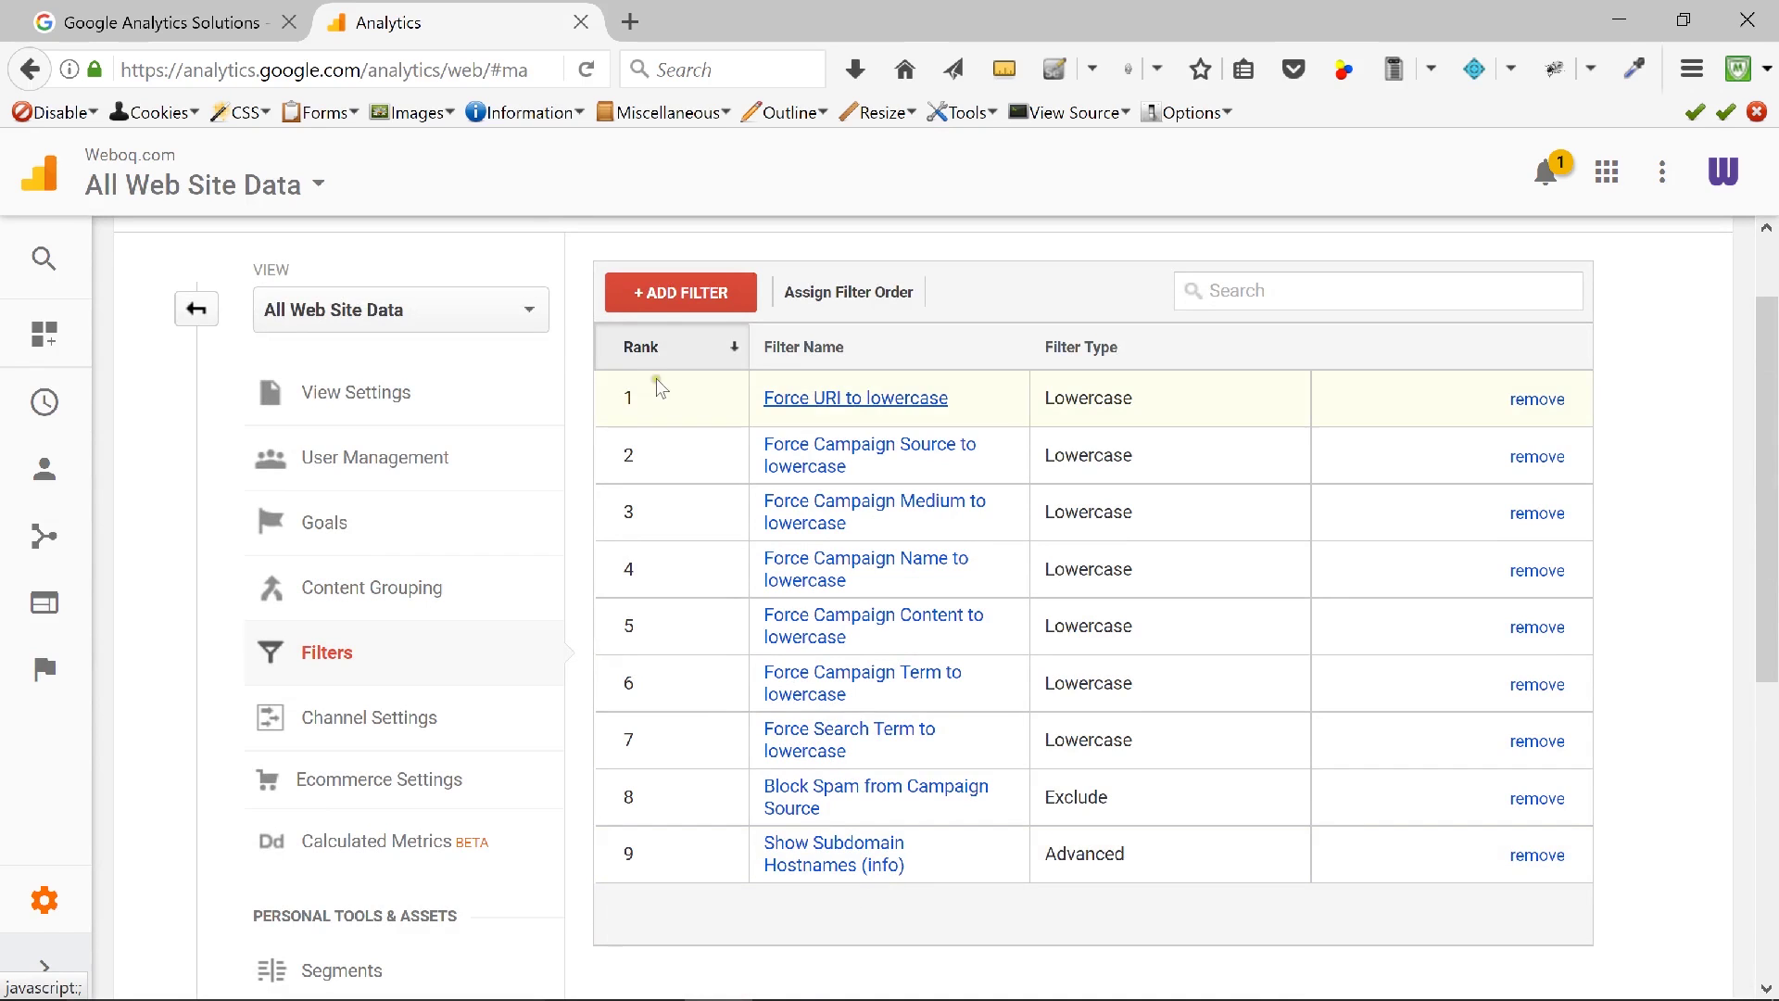
left_click(681, 292)
left_click(655, 550)
type("S")
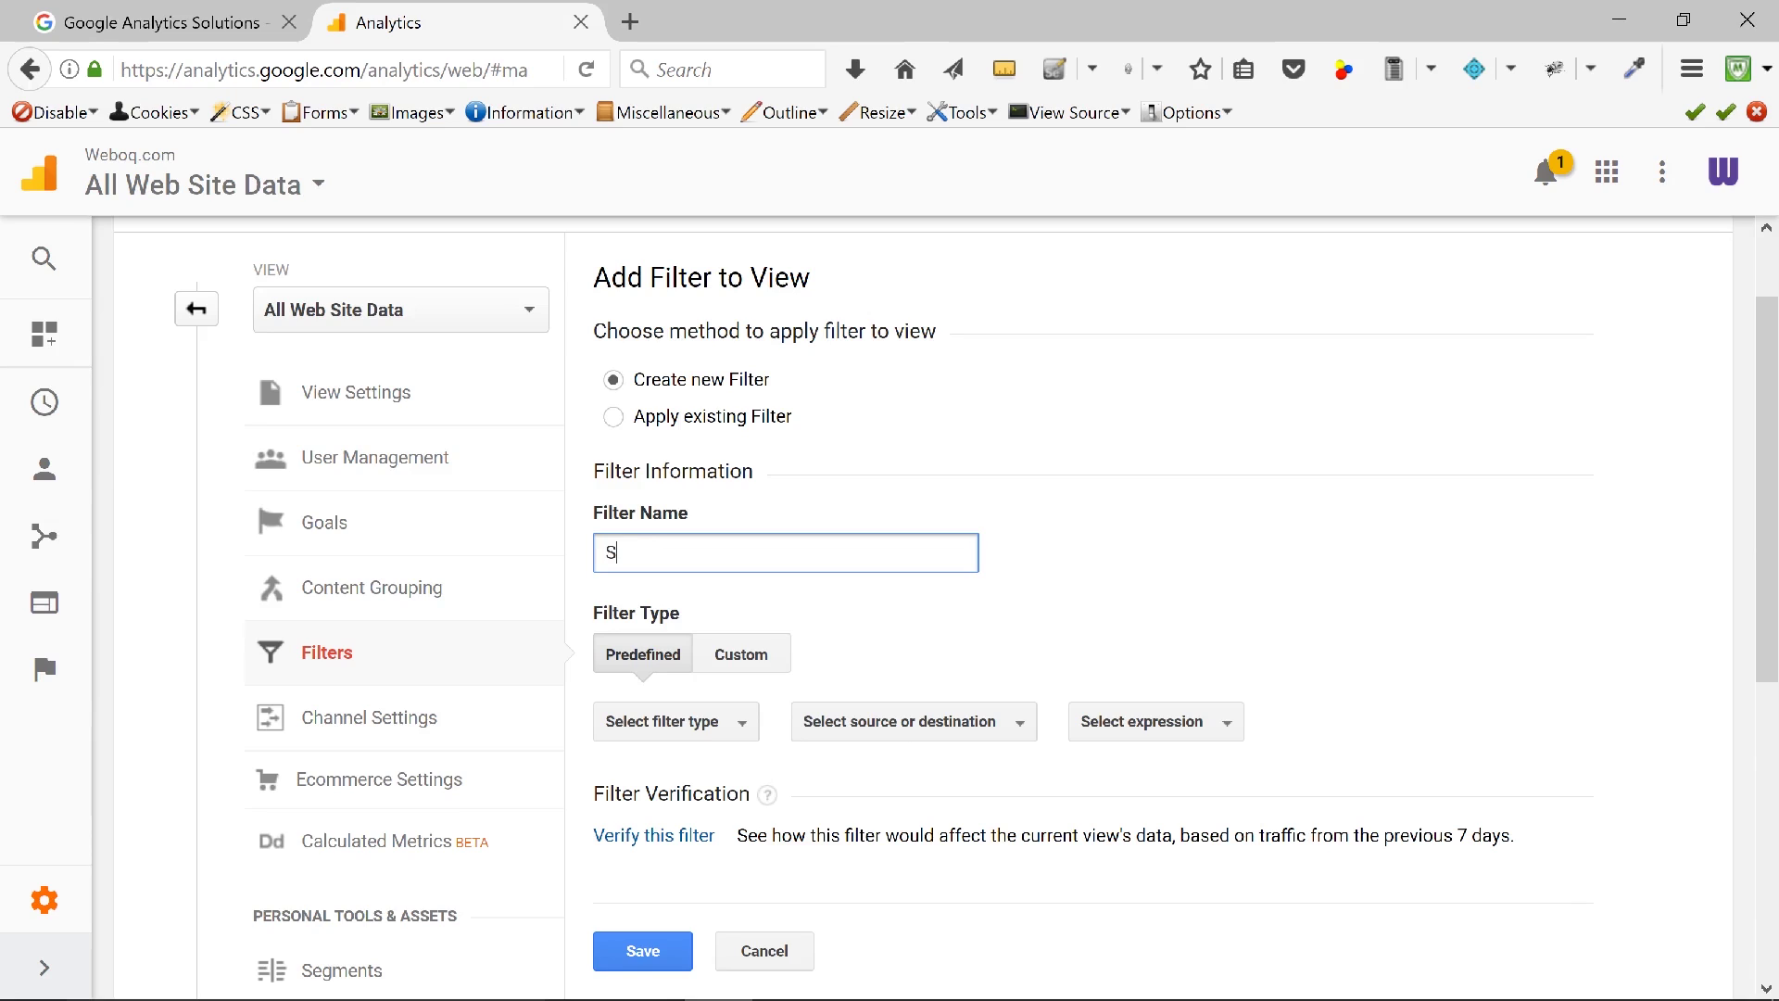
type("how Subdomain Hostnames (")
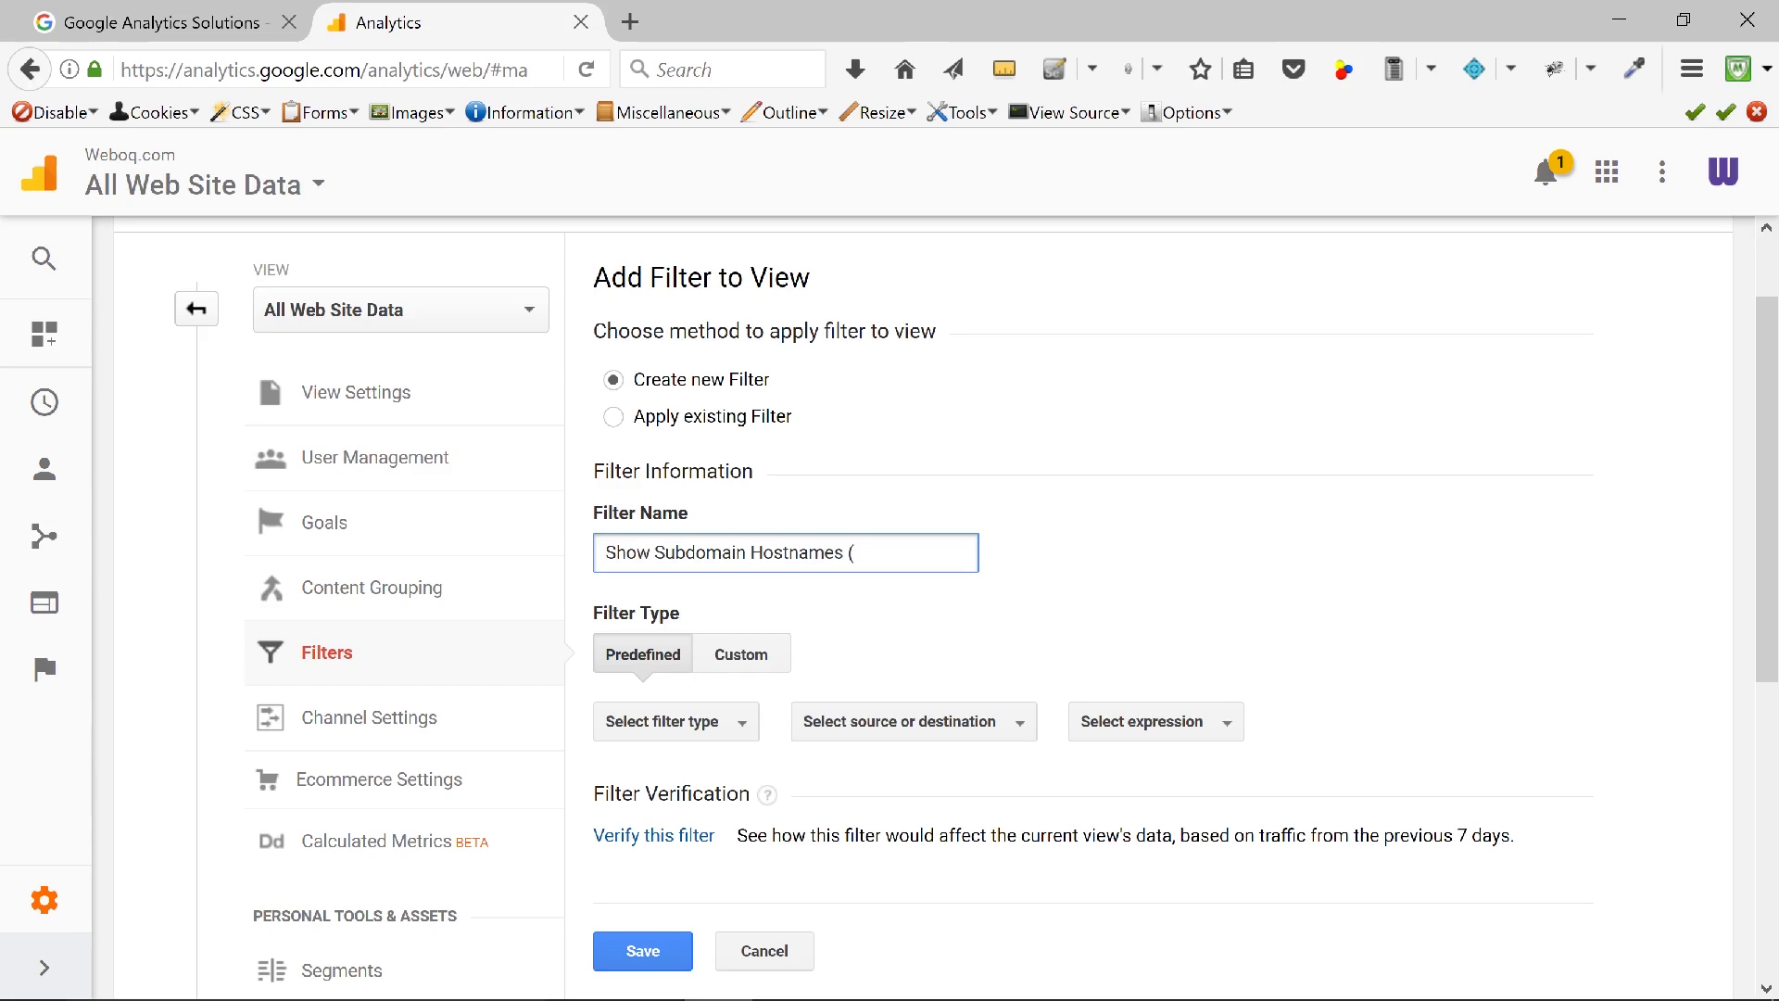
type("newsletter")
Set the newsletter filter's type to Custom with the Advanced option.
scroll(925, 682, "down", 3)
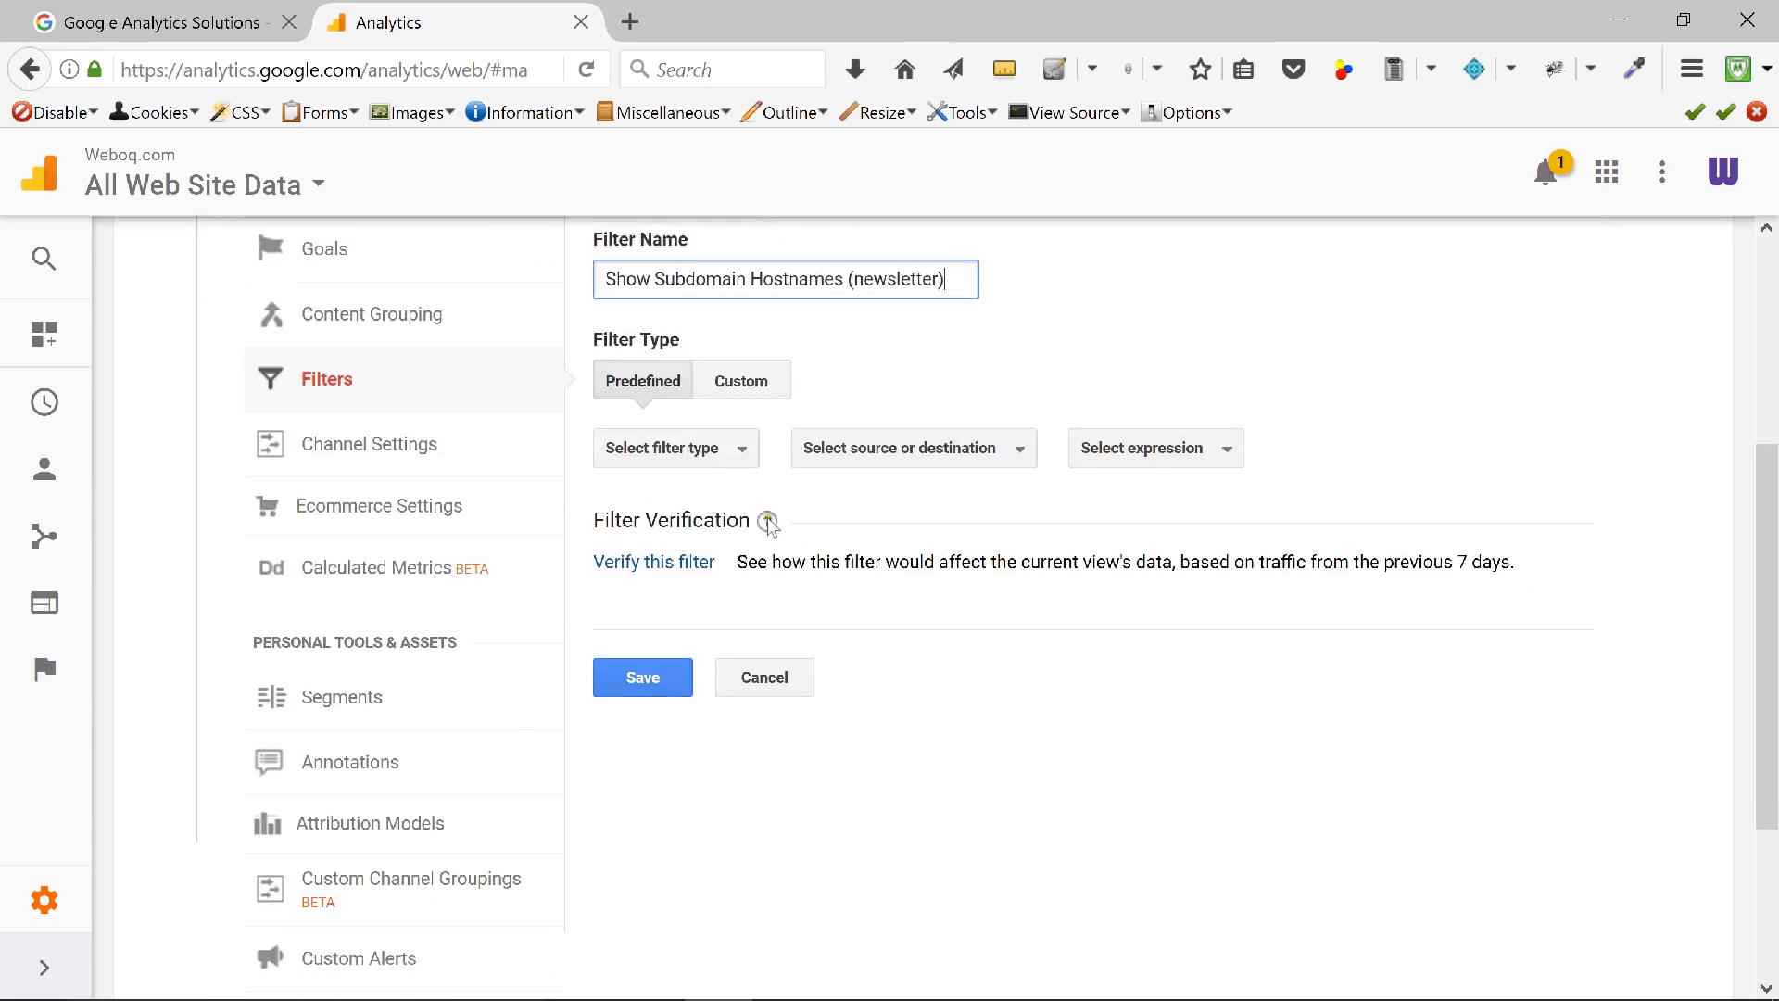
left_click(746, 377)
scroll(854, 658, "down", 2)
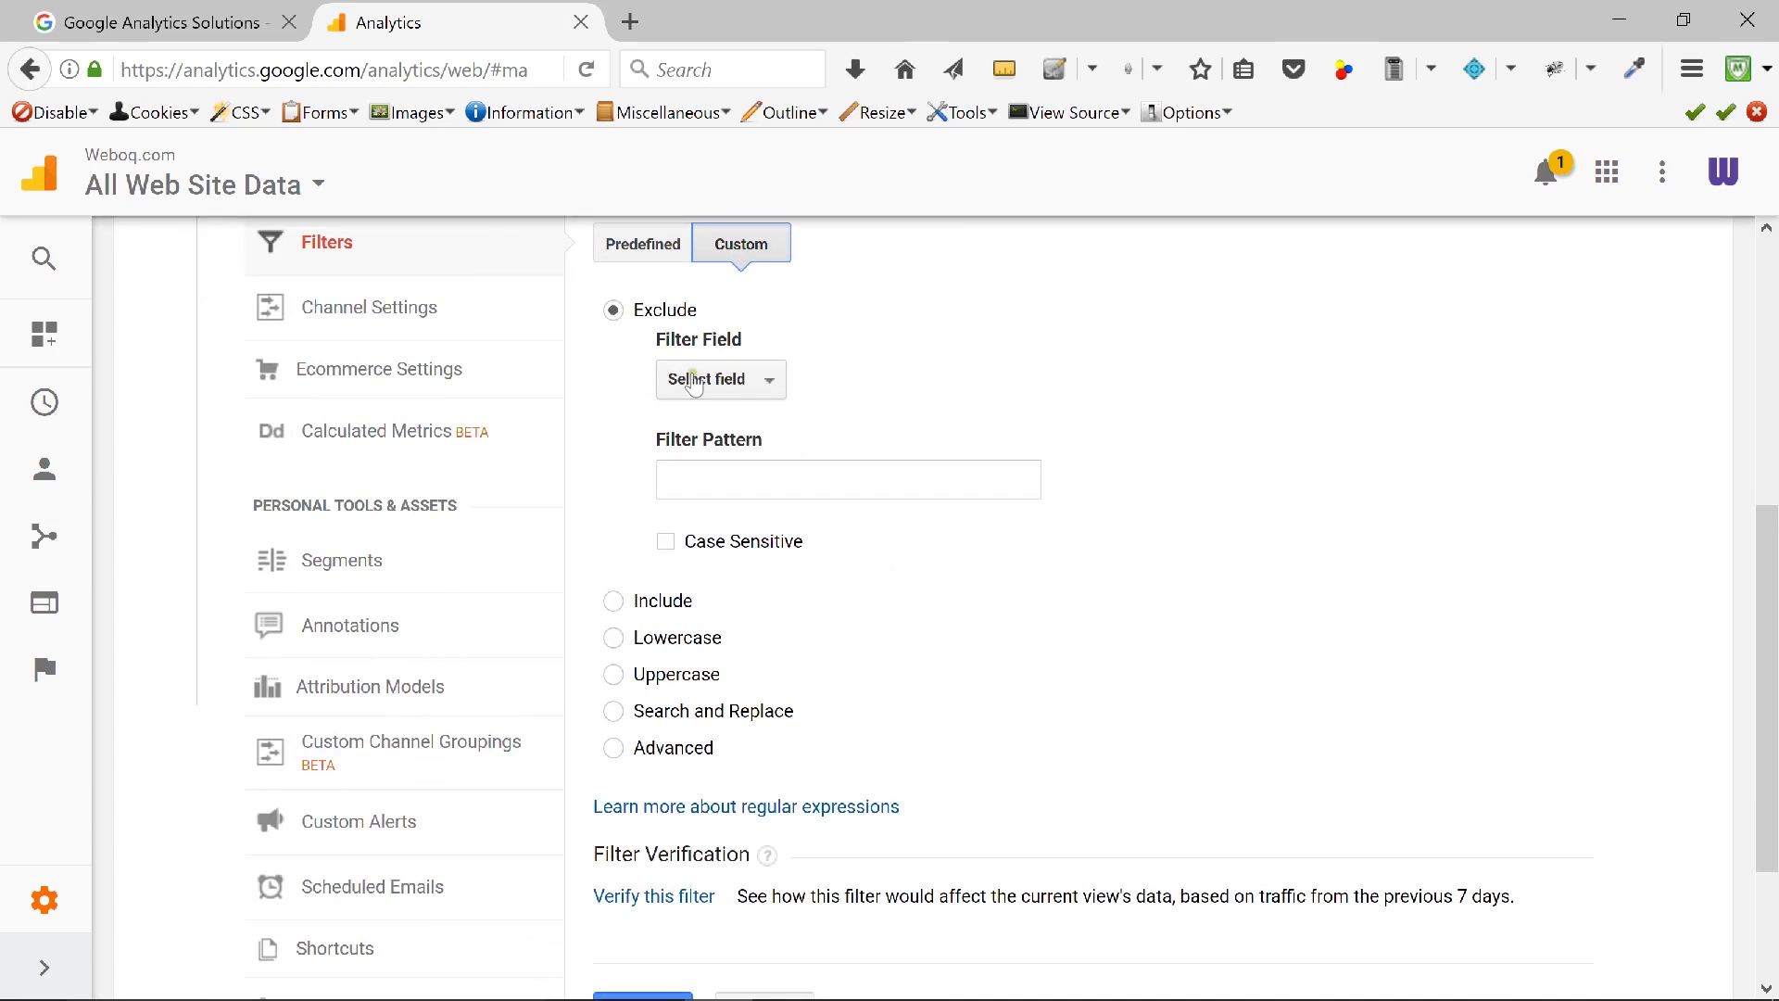
left_click(613, 747)
Set Field A of the newsletter filter to Hostname with the extract pattern "(newsletter.weboq.com)".
scroll(881, 639, "down", 2)
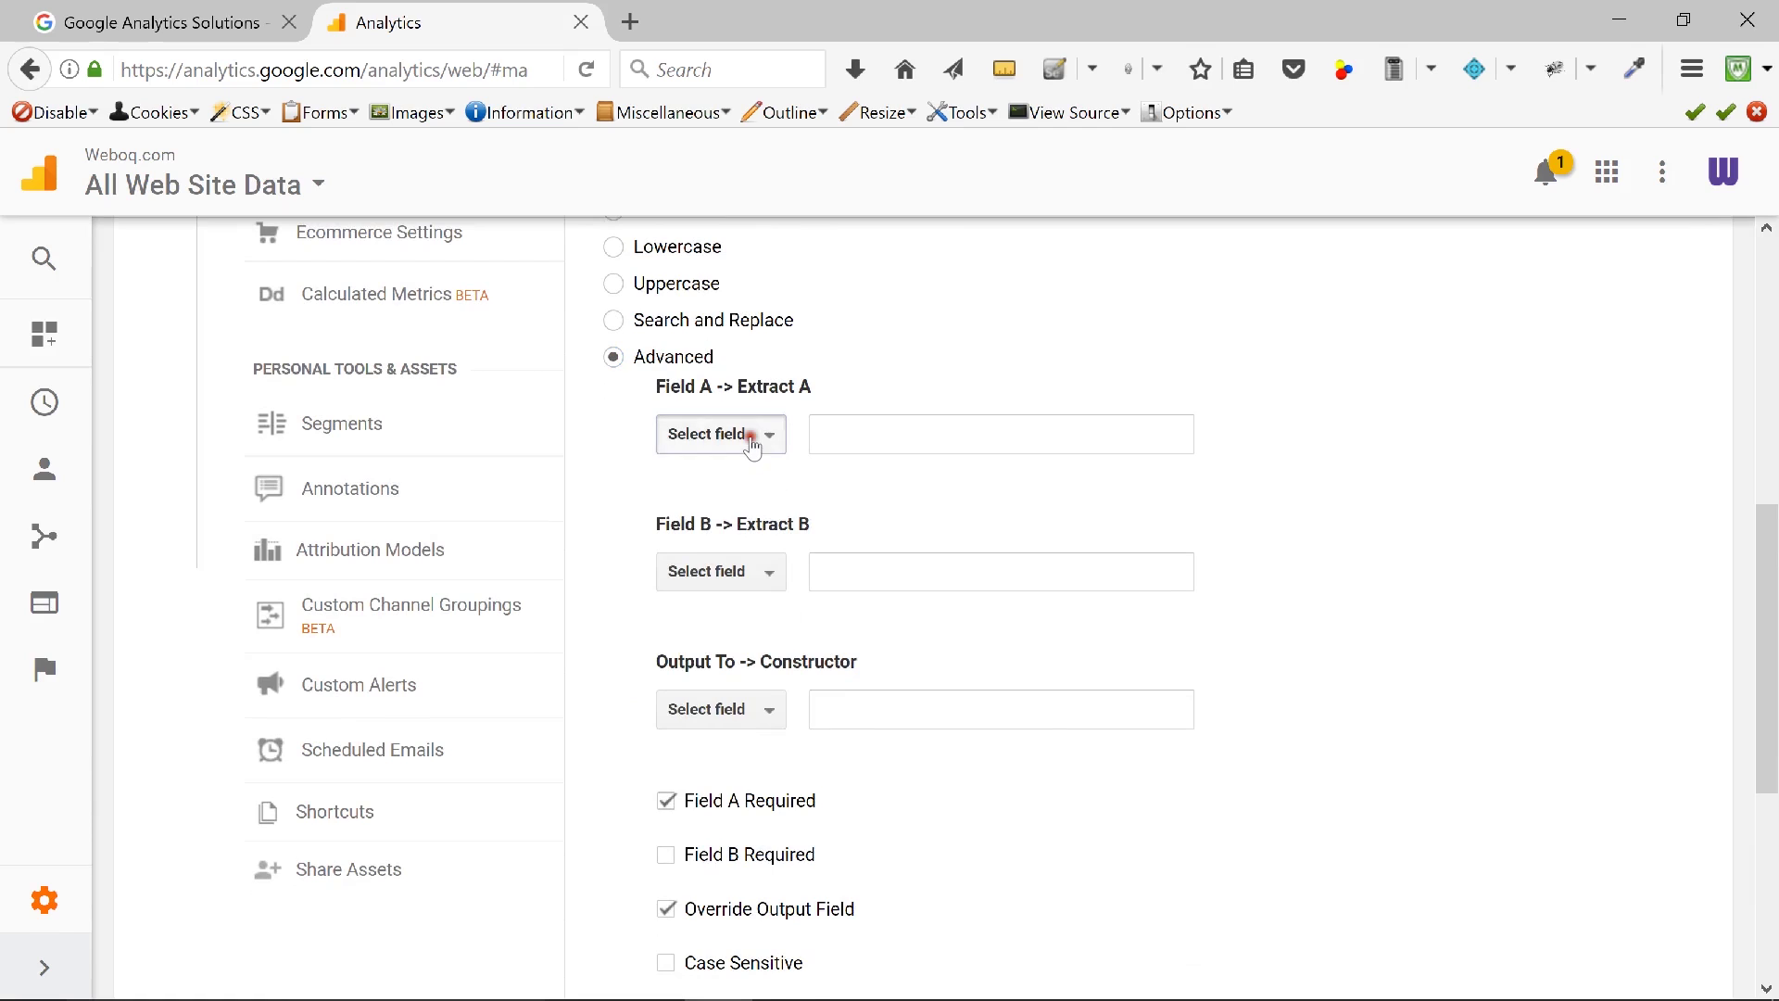
left_click(751, 443)
left_click(746, 603)
left_click(850, 418)
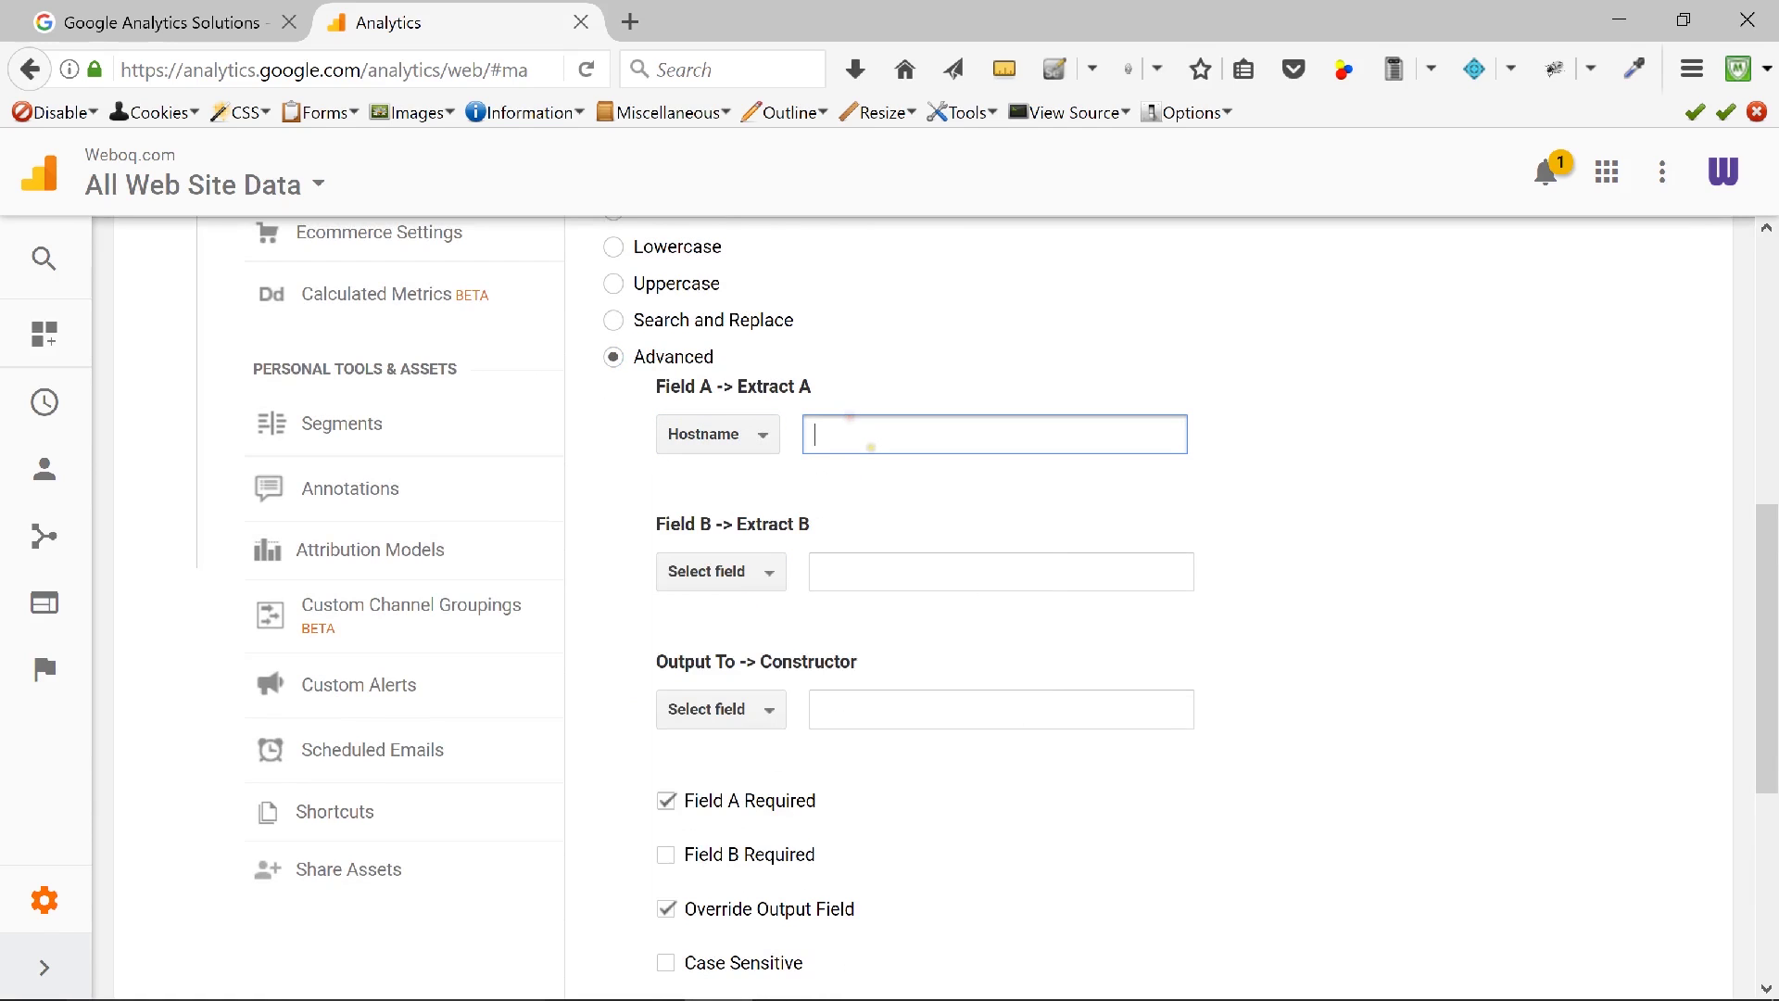
type("(newsletter.weboq.com)")
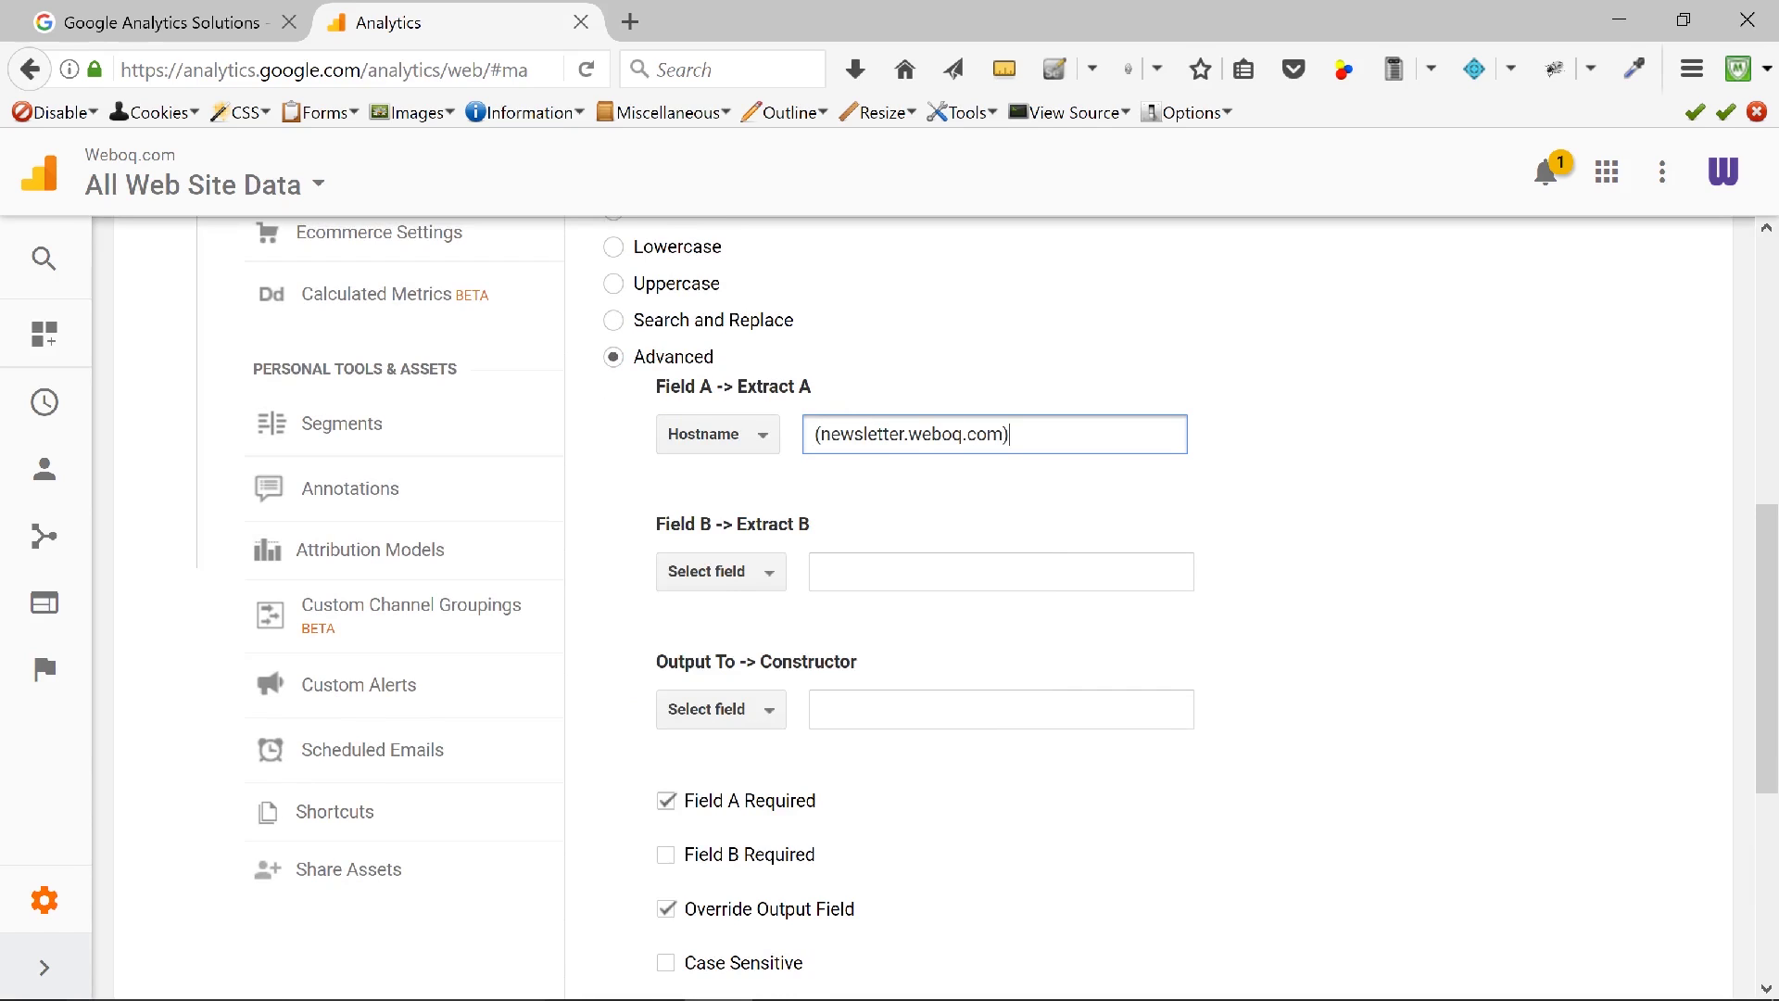
Set Field B of the newsletter filter to Request URI with the extract pattern "(.*)".
left_click(745, 572)
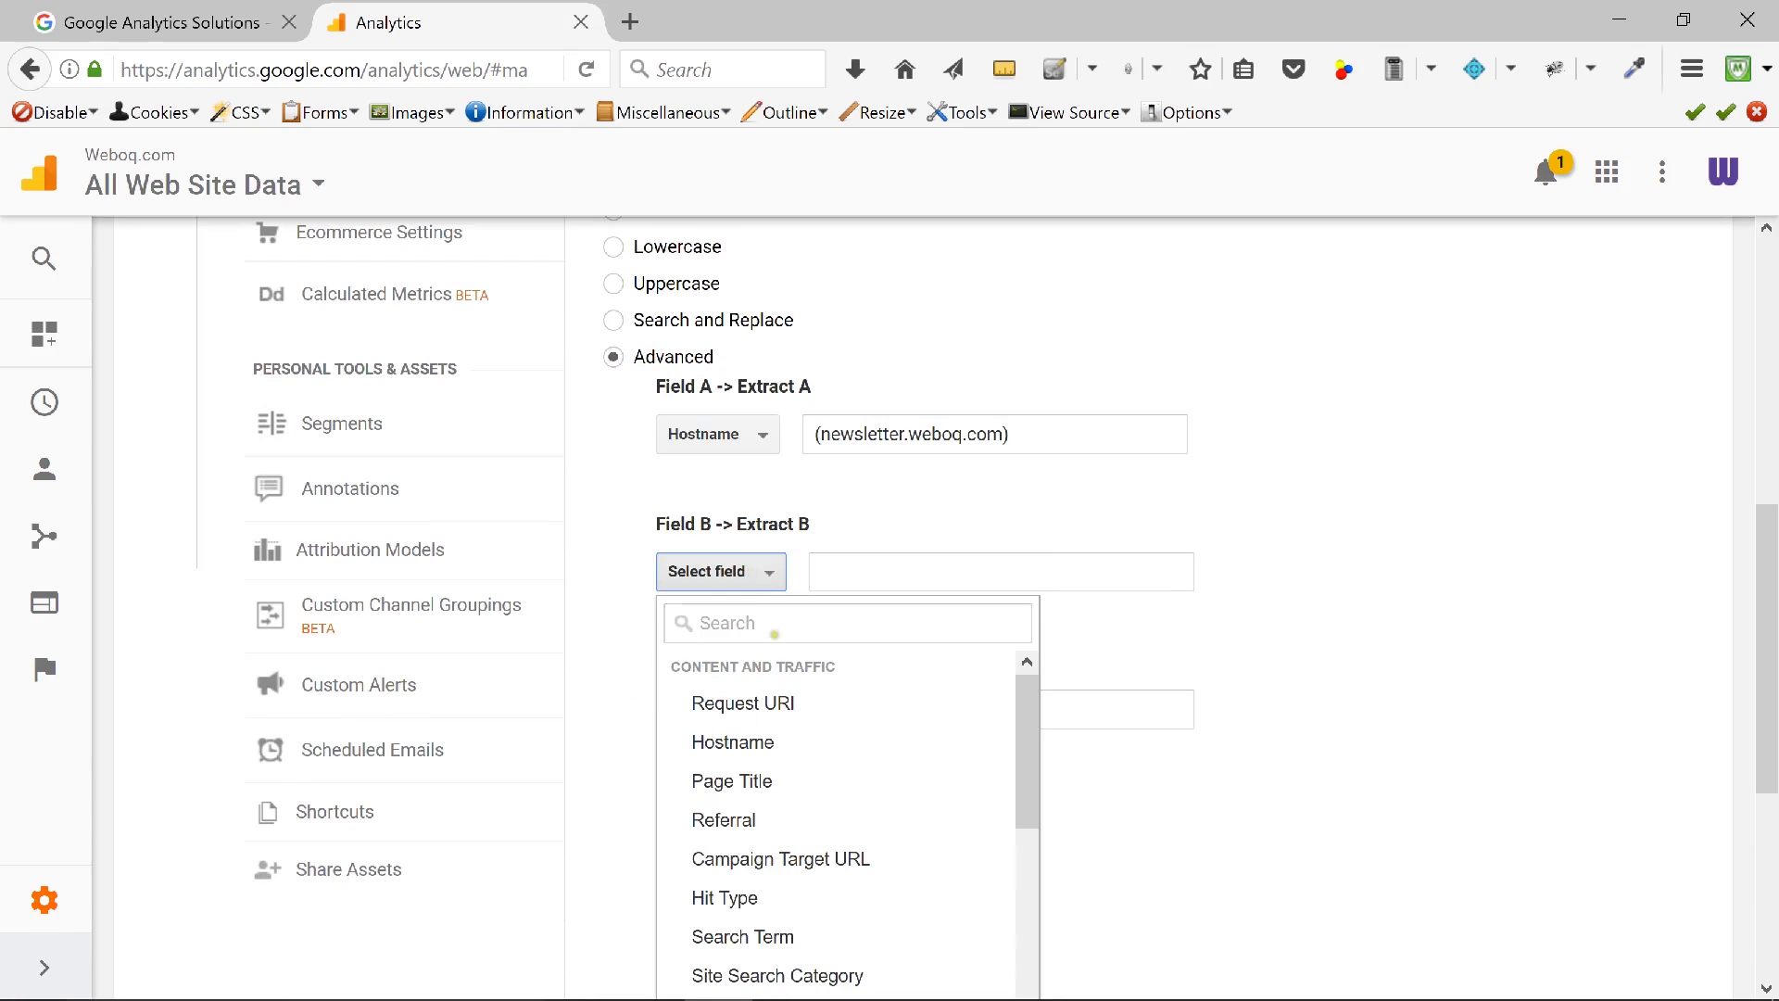
left_click(756, 712)
left_click(845, 576)
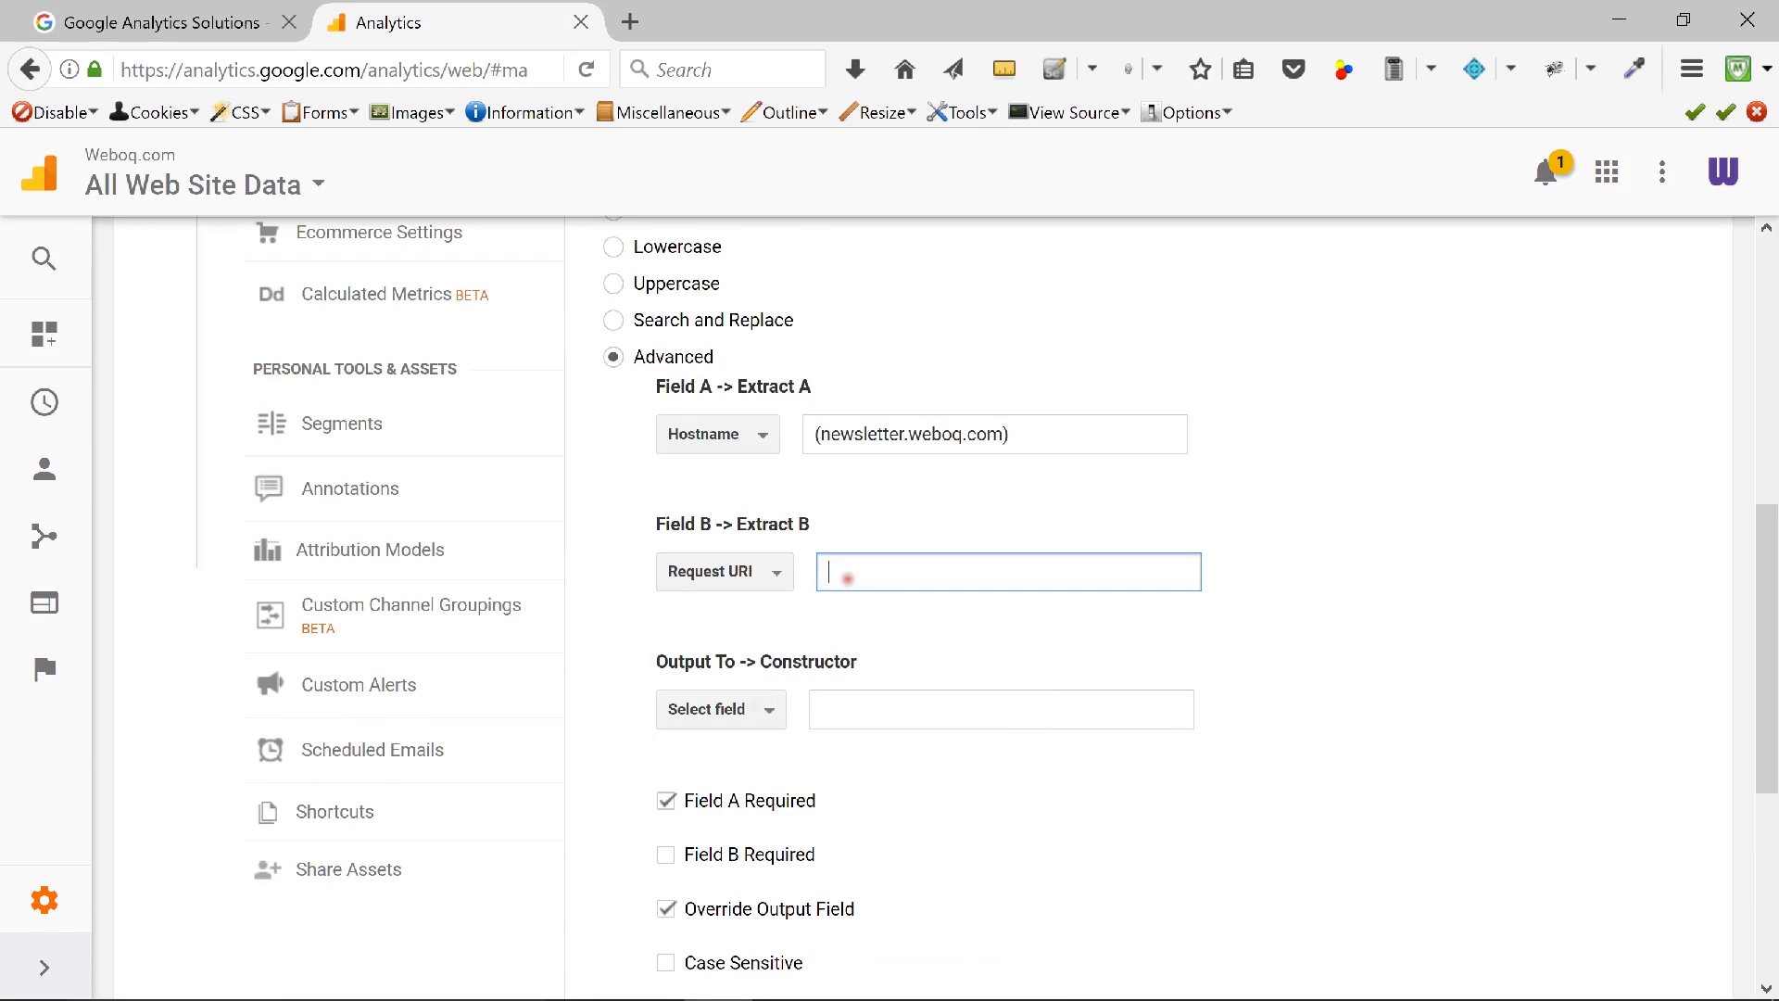
type("(.*)")
Set the newsletter filter's output field to Request URI with the constructor "$A1$B1".
left_click(738, 711)
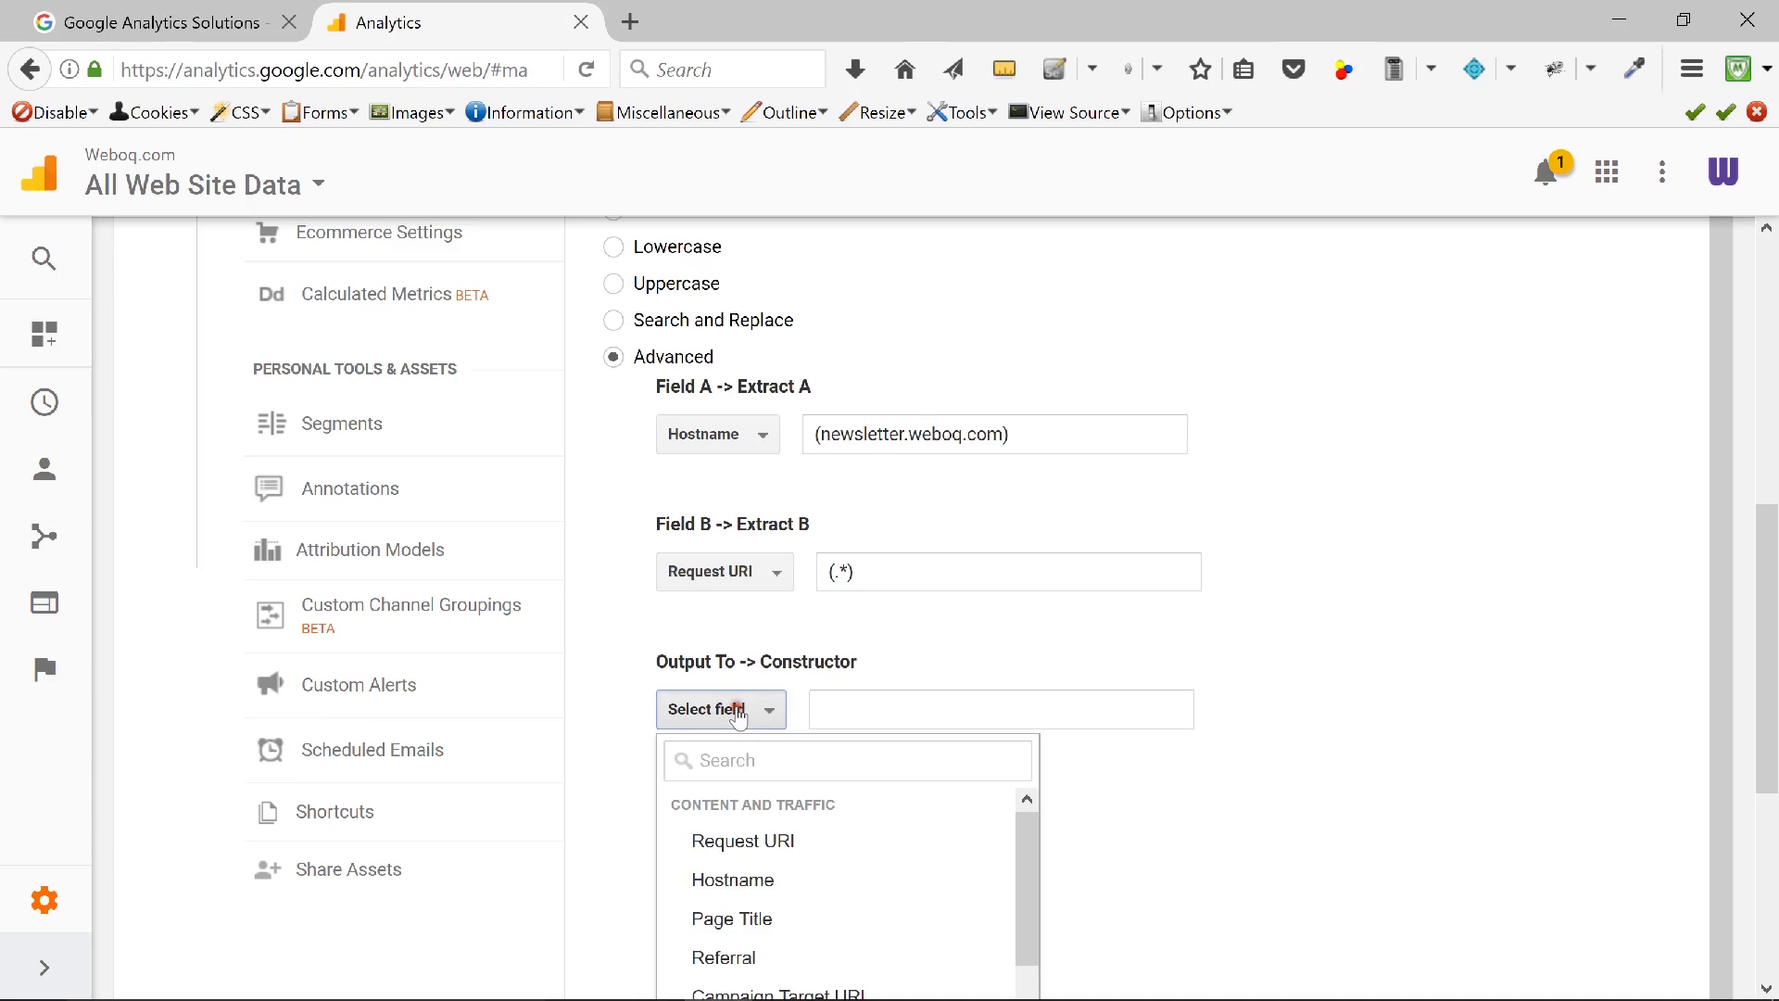
left_click(763, 841)
left_click(847, 709)
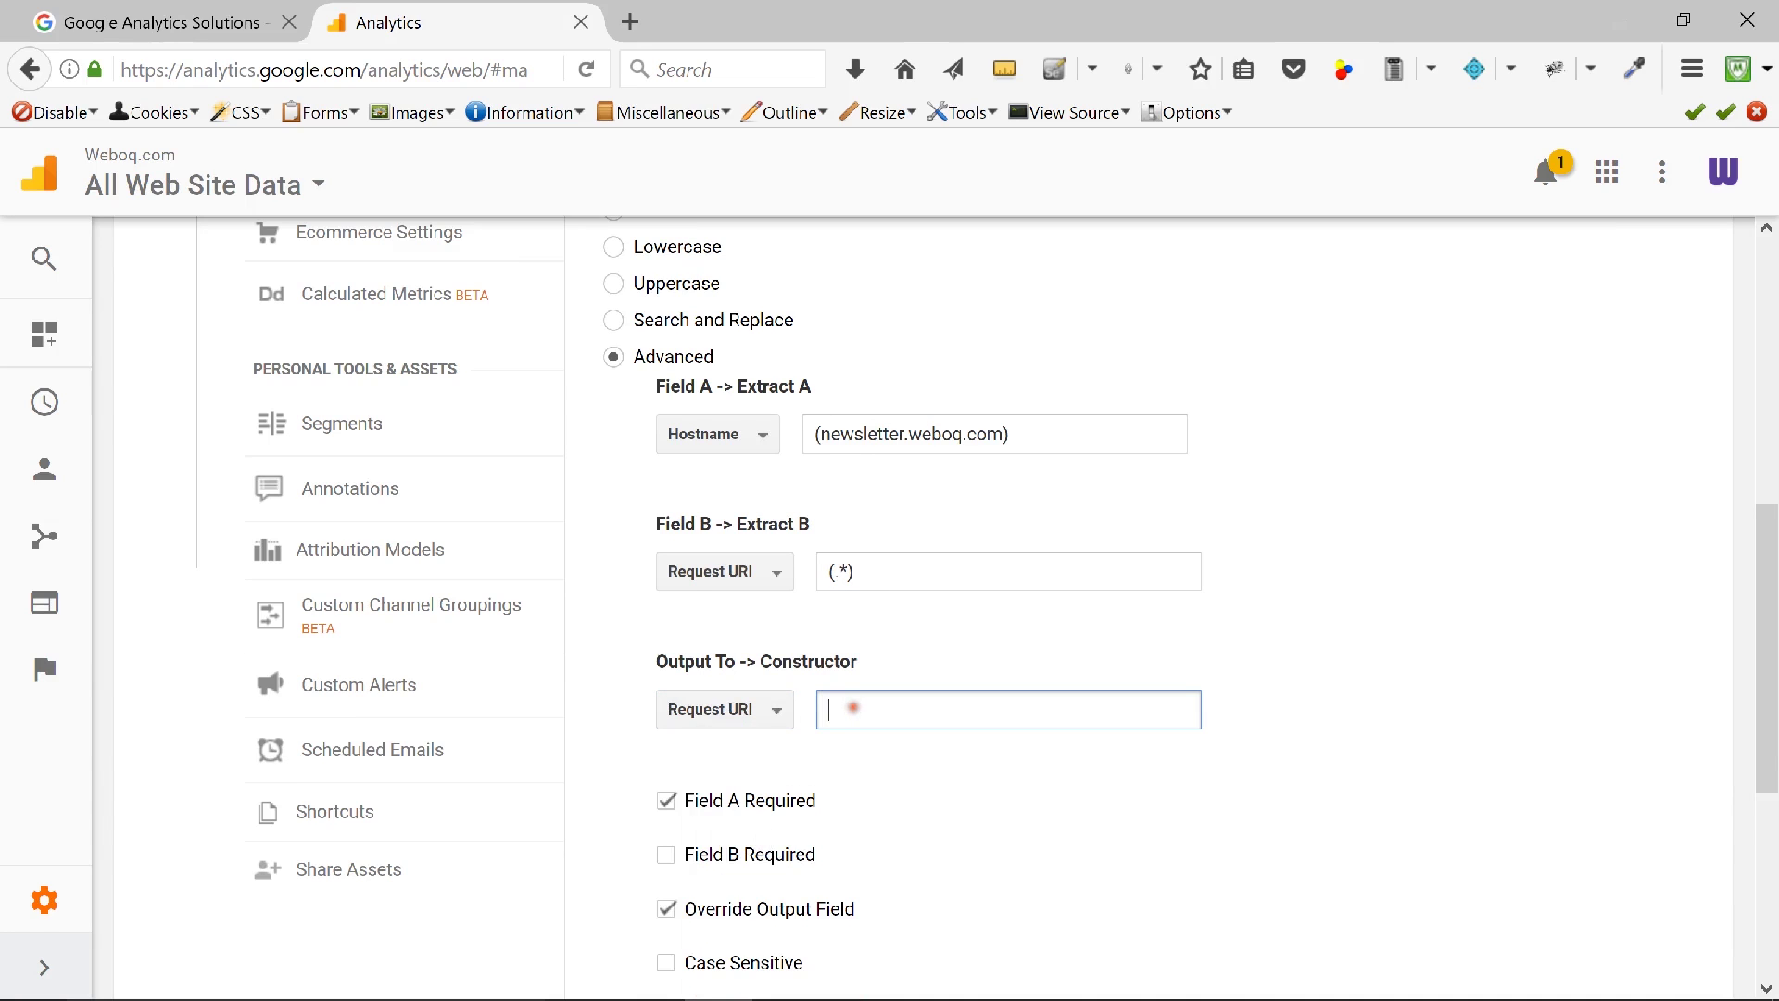
type("$")
type("A1$B")
Save the newsletter subdomain filter and review the view's filter list.
scroll(1158, 611, "down", 3)
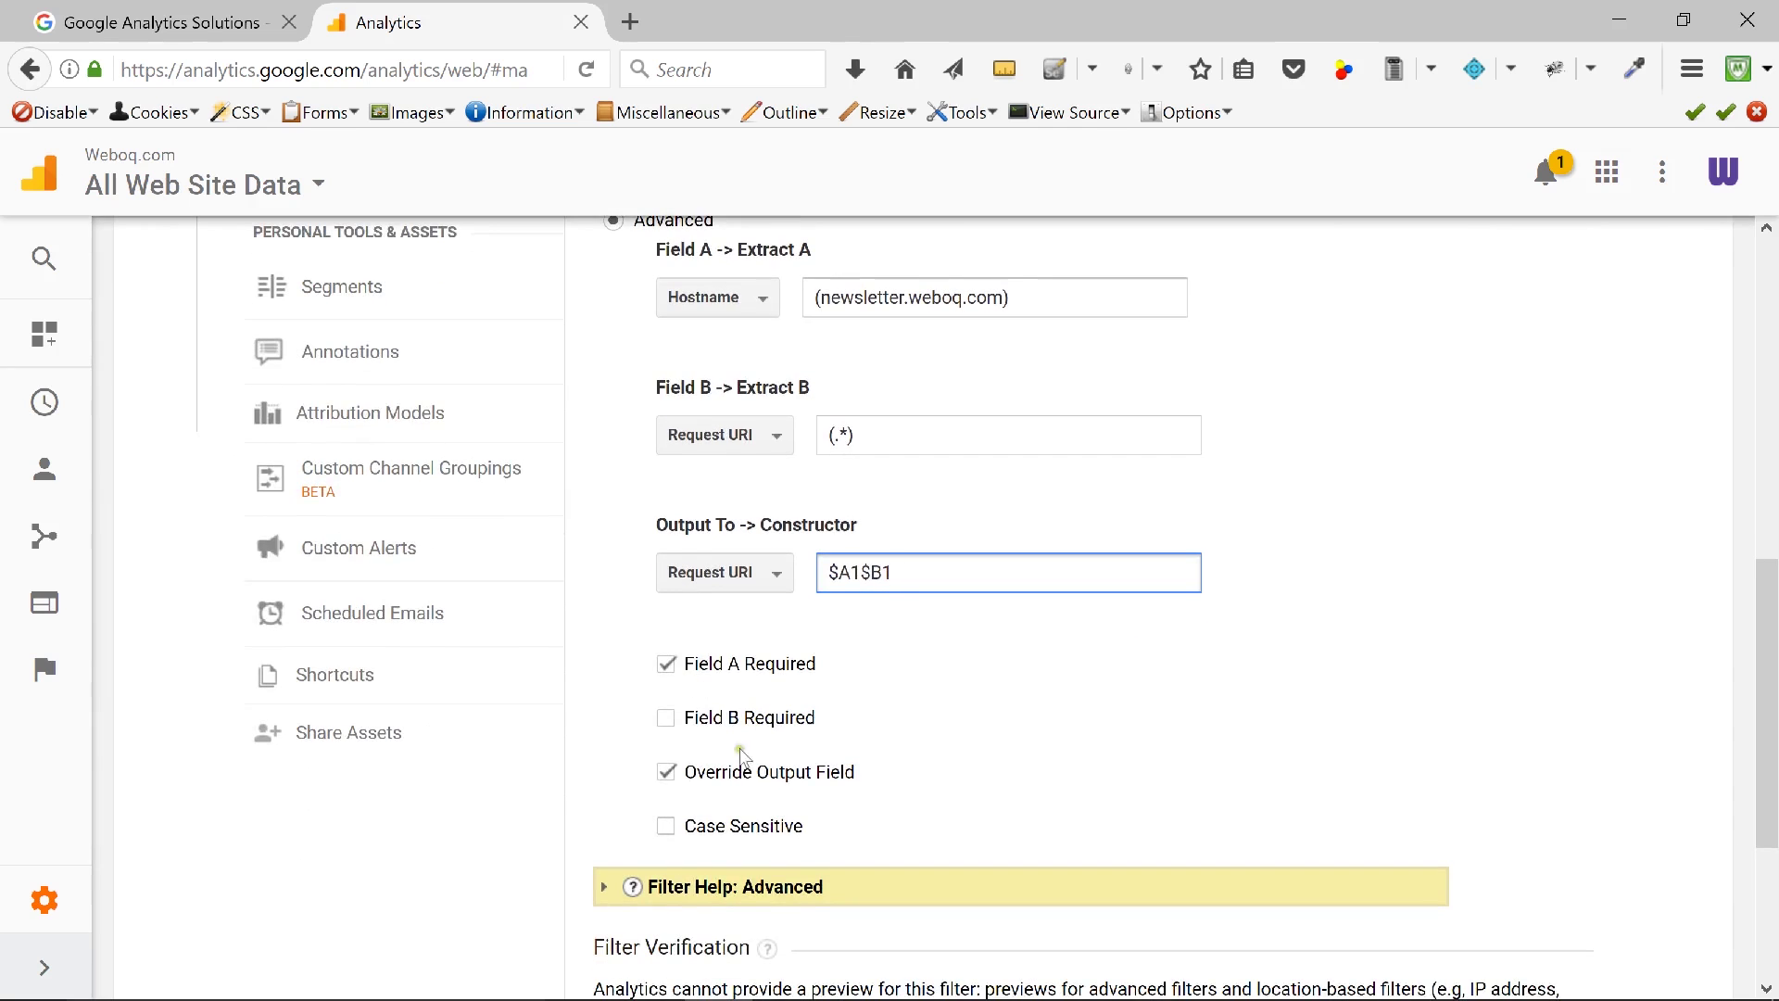
scroll(991, 769, "down", 5)
left_click(638, 817)
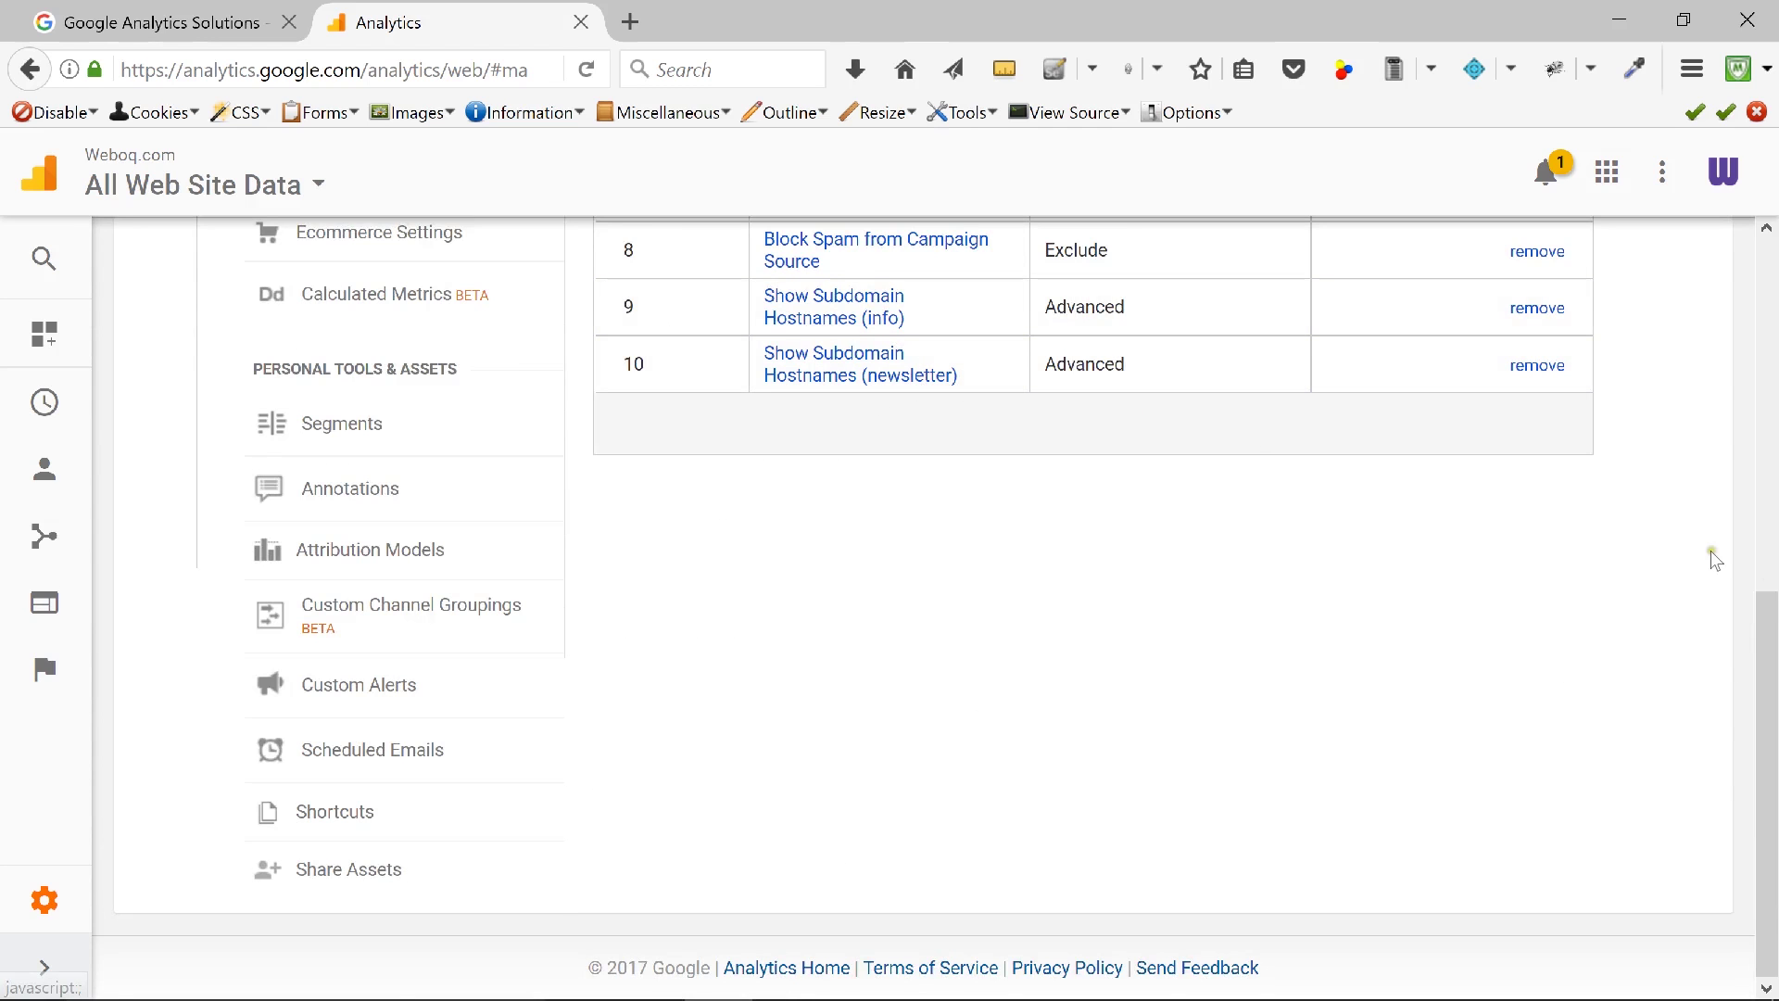
scroll(1742, 481, "up", 6)
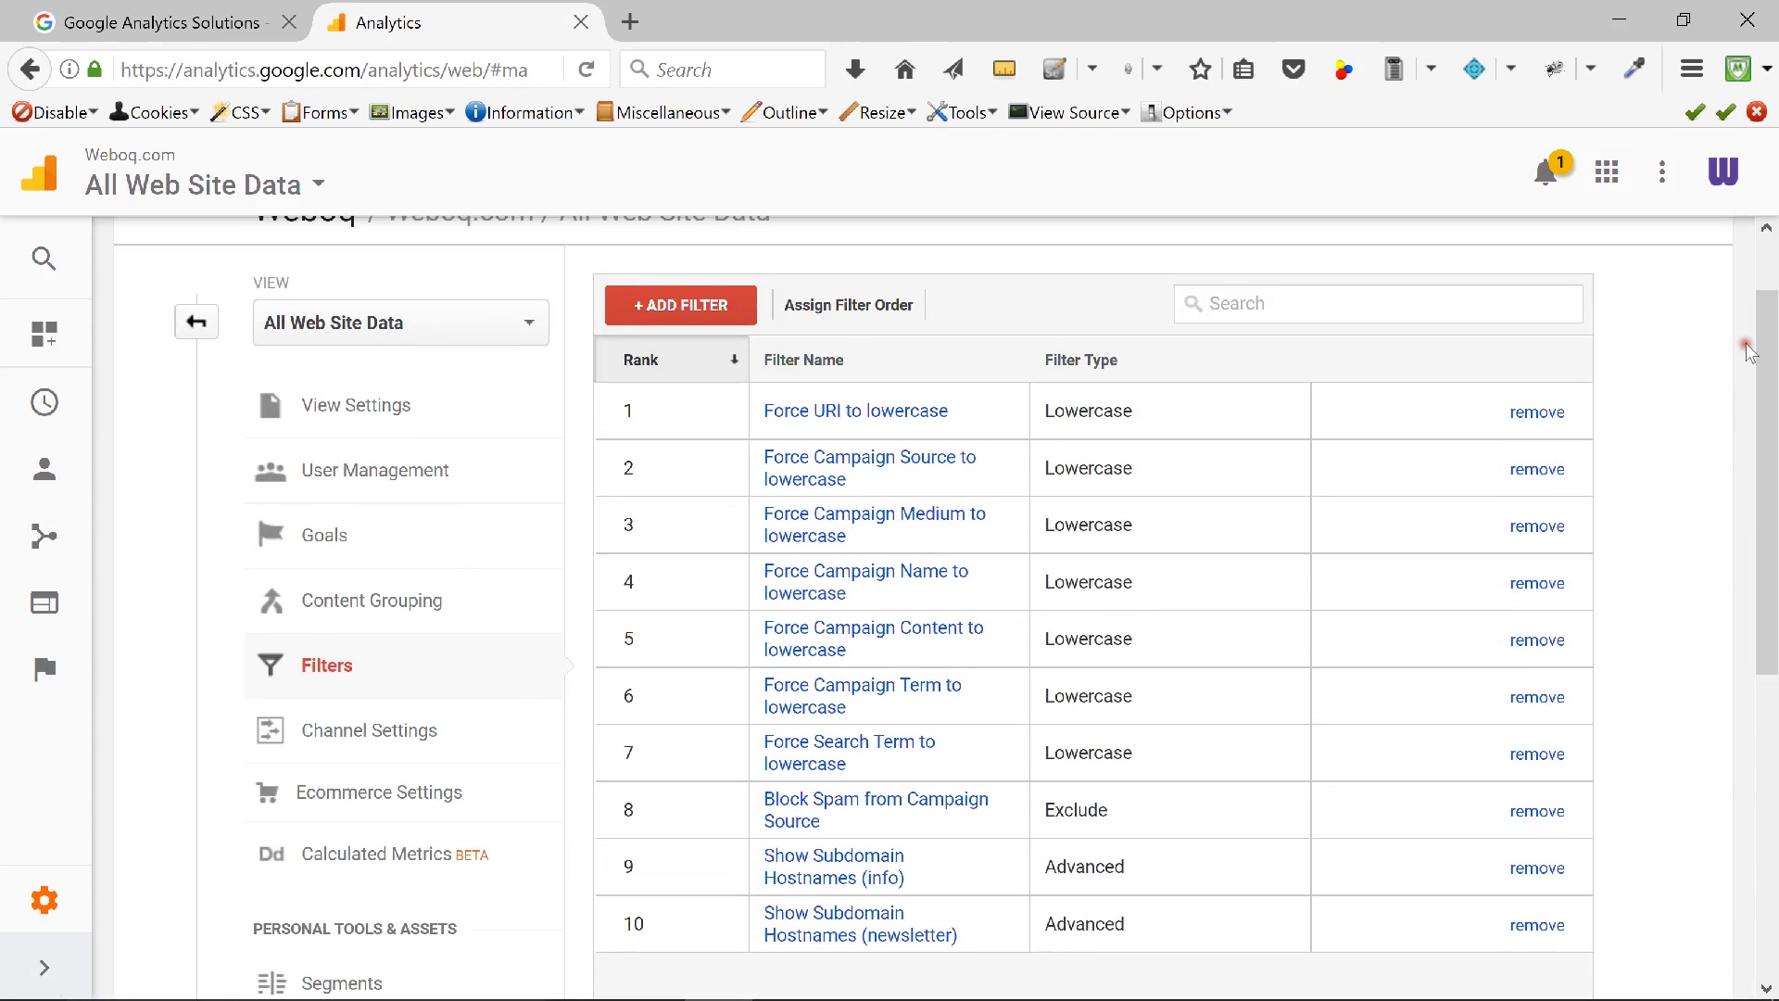